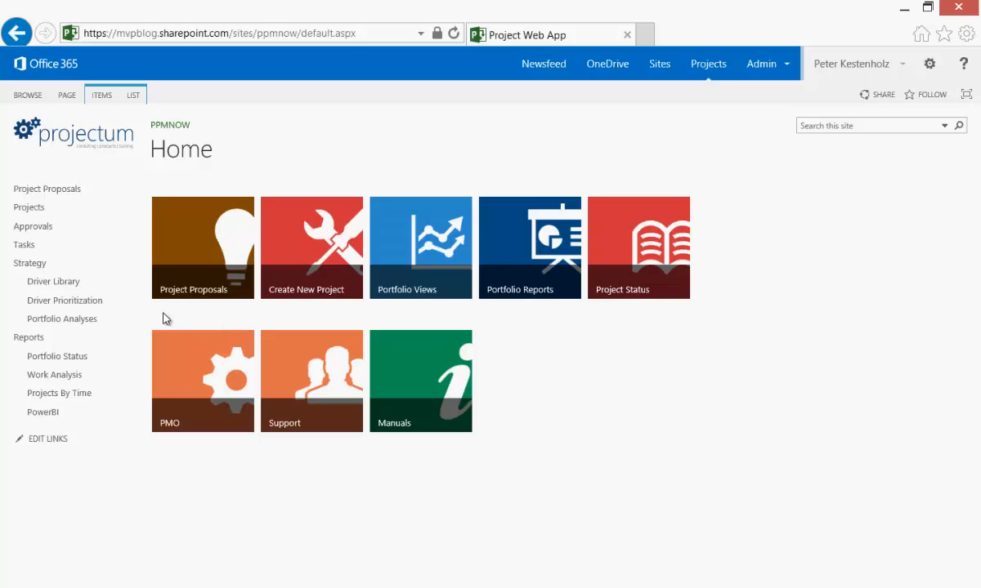
Open the project proposals, select Biler til alle and Nye cykler to view the available item commands, and return to the home page.
{"action": "left_click", "coordinate": [185, 251]}
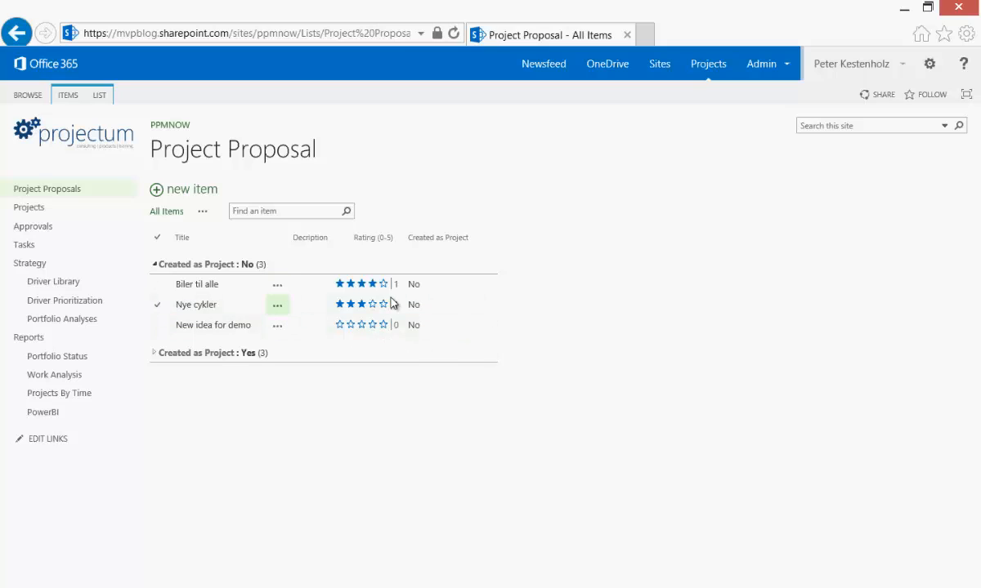
{"action": "left_click", "coordinate": [157, 284]}
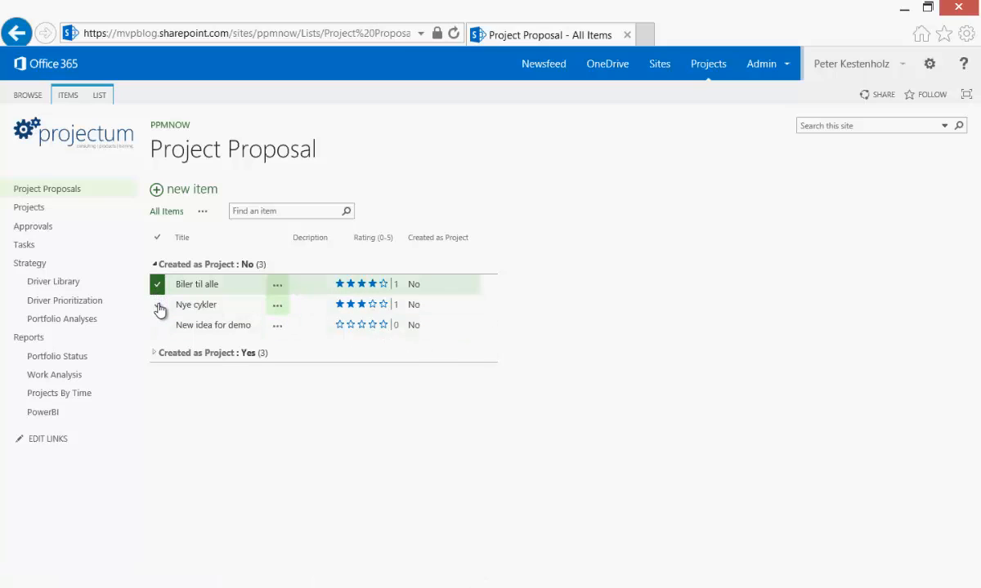
{"action": "left_click", "coordinate": [158, 306]}
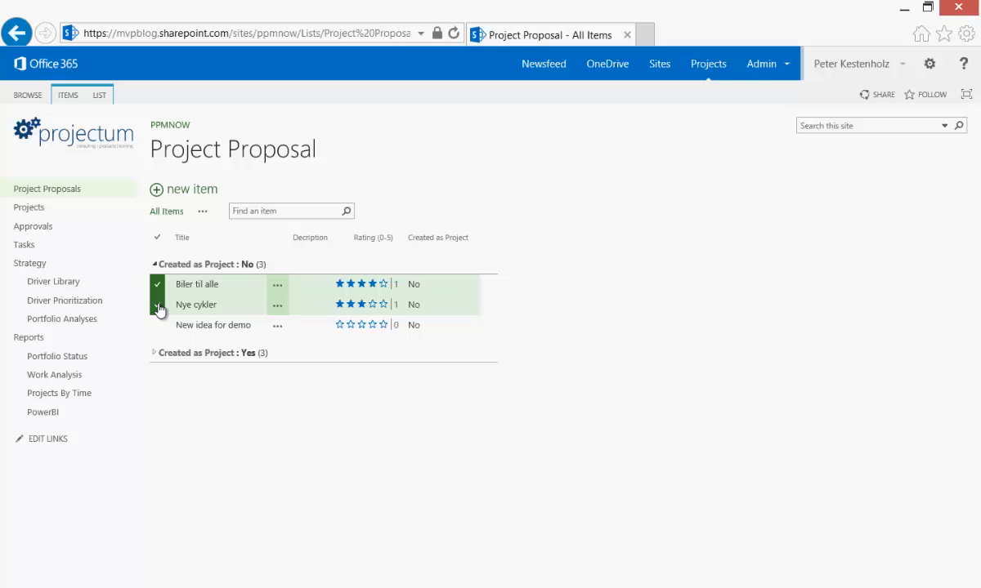
{"action": "left_click", "coordinate": [75, 99]}
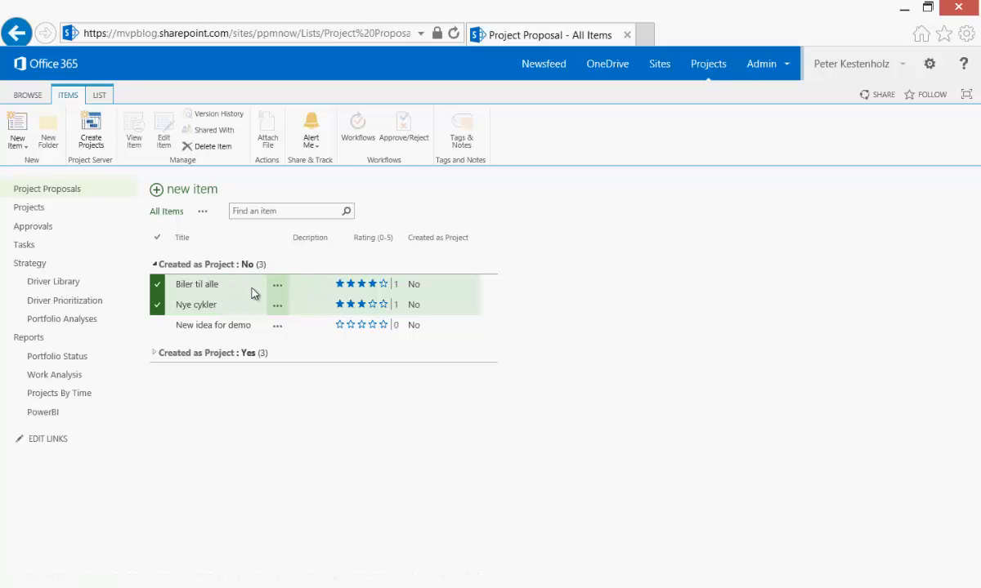
{"action": "left_click", "coordinate": [39, 99]}
{"action": "left_click", "coordinate": [36, 130]}
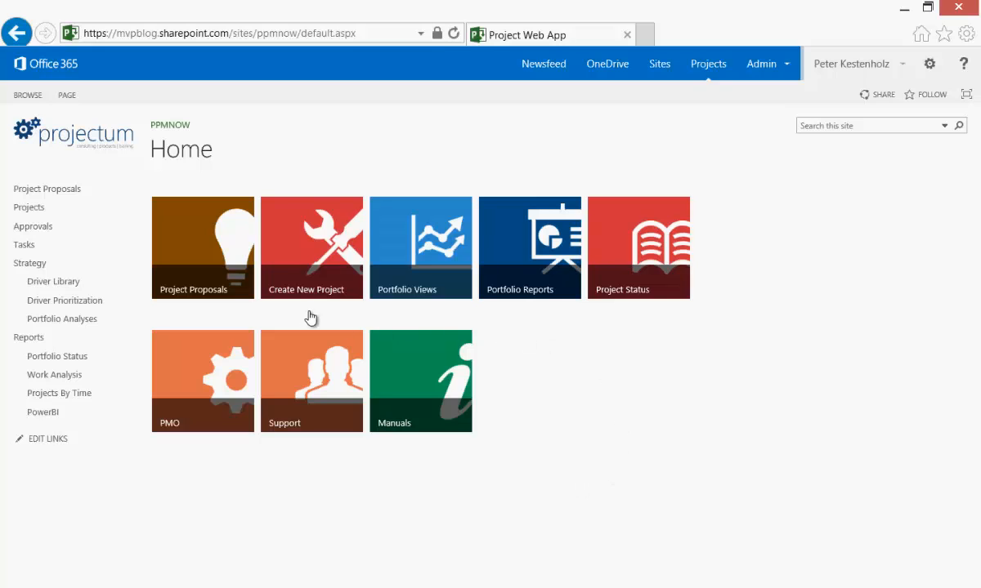
Start a new project named _DEMO PROJEKT and choose its owner from the resource list.
{"action": "left_click", "coordinate": [311, 280]}
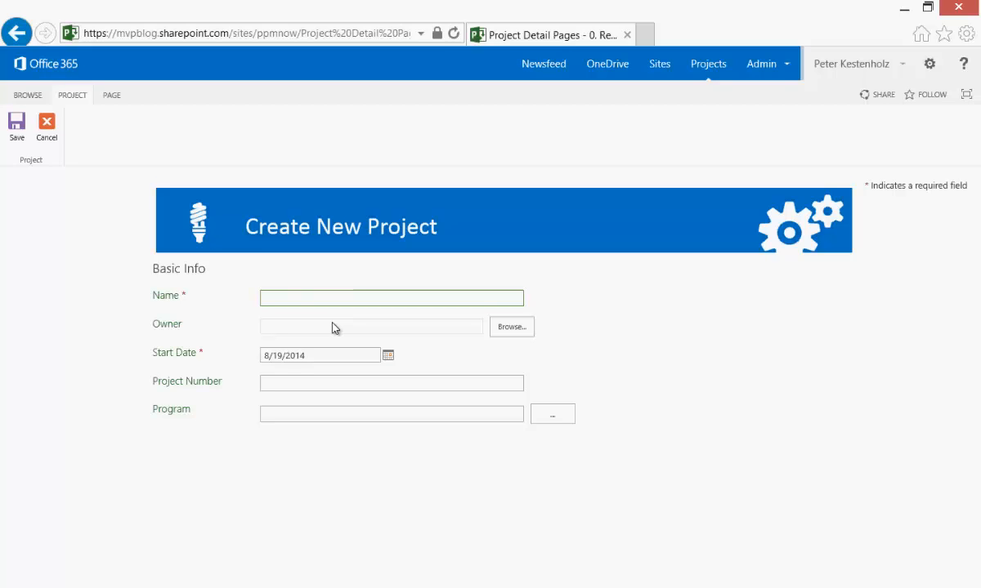
{"action": "type", "text": "_DEMO PROJEKT"}
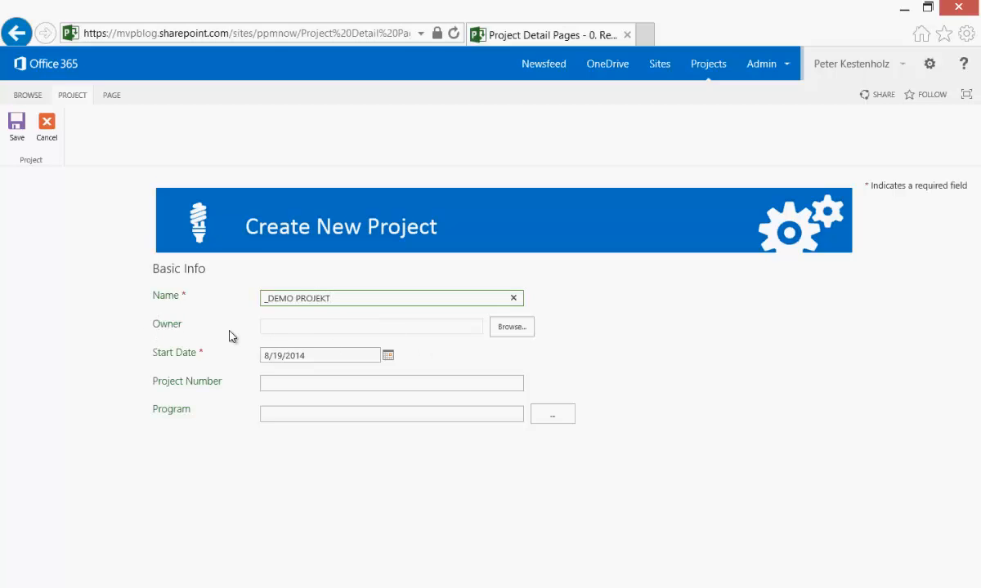
{"action": "left_click", "coordinate": [513, 328]}
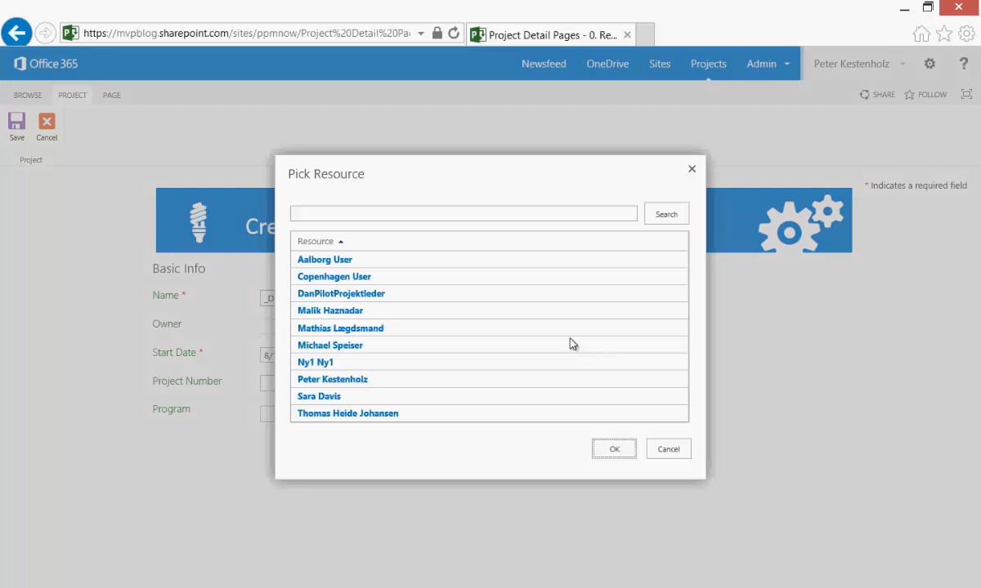
{"action": "left_click", "coordinate": [412, 379]}
{"action": "left_click", "coordinate": [613, 447]}
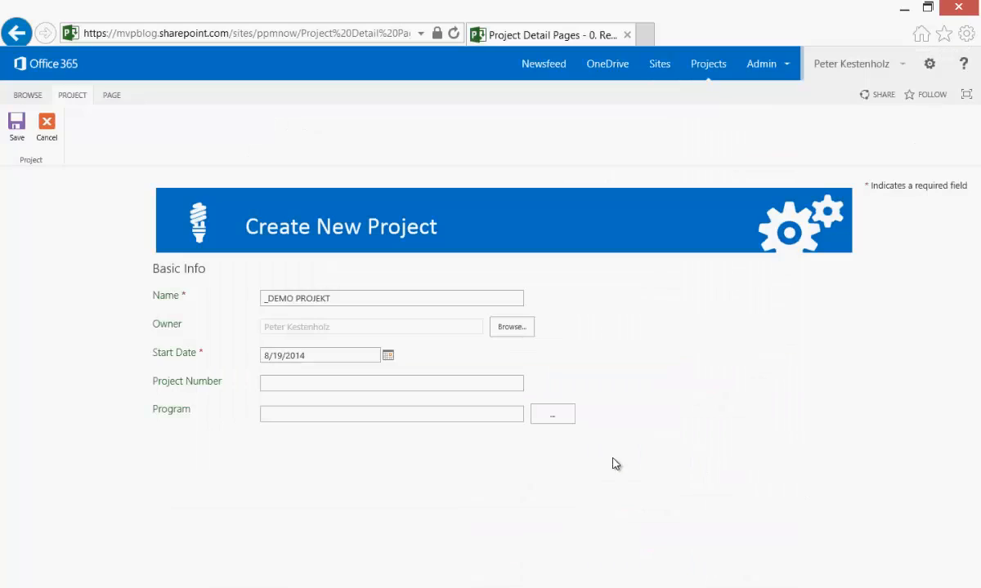
Set the project number to 1234 and the program to Program 1, and save the new project.
{"action": "left_click", "coordinate": [285, 383]}
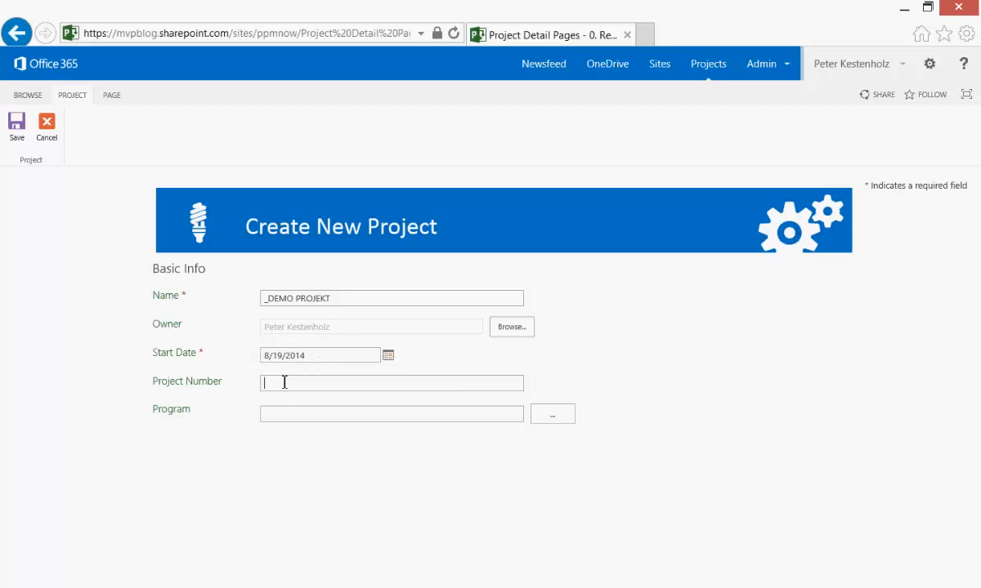
{"action": "type", "text": "1234"}
{"action": "left_click", "coordinate": [427, 421]}
{"action": "left_click", "coordinate": [552, 424]}
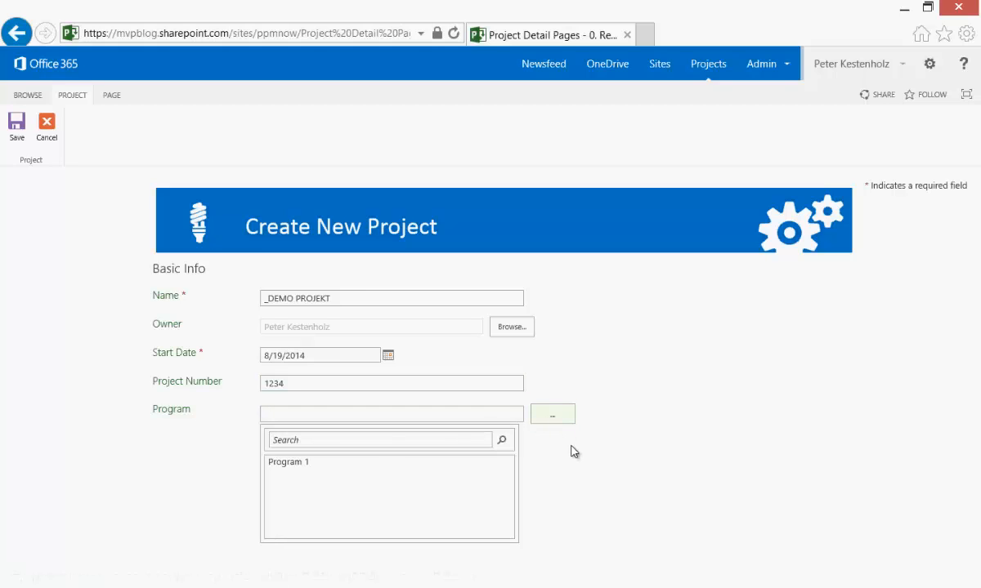
{"action": "left_click", "coordinate": [303, 463]}
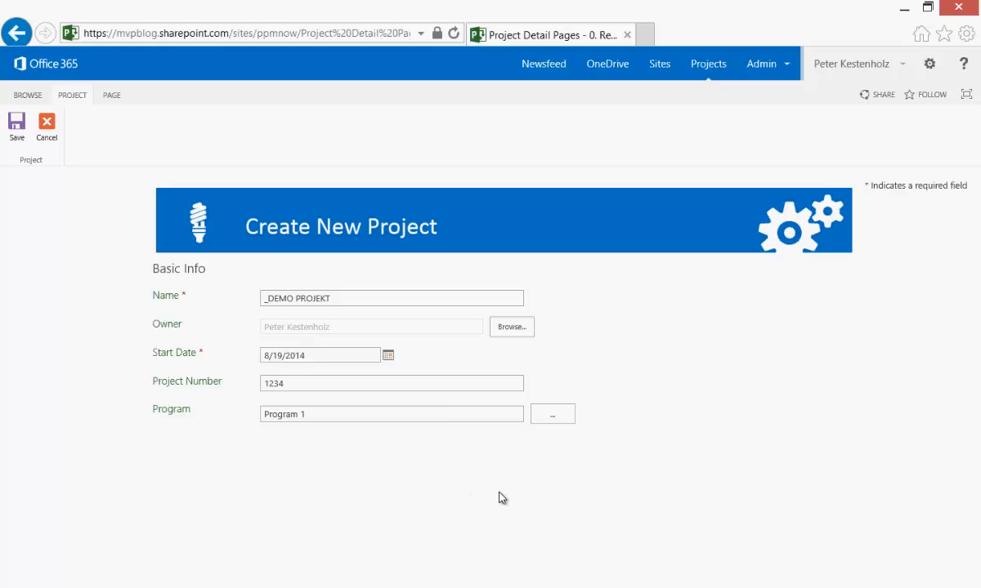
{"action": "left_click", "coordinate": [17, 130]}
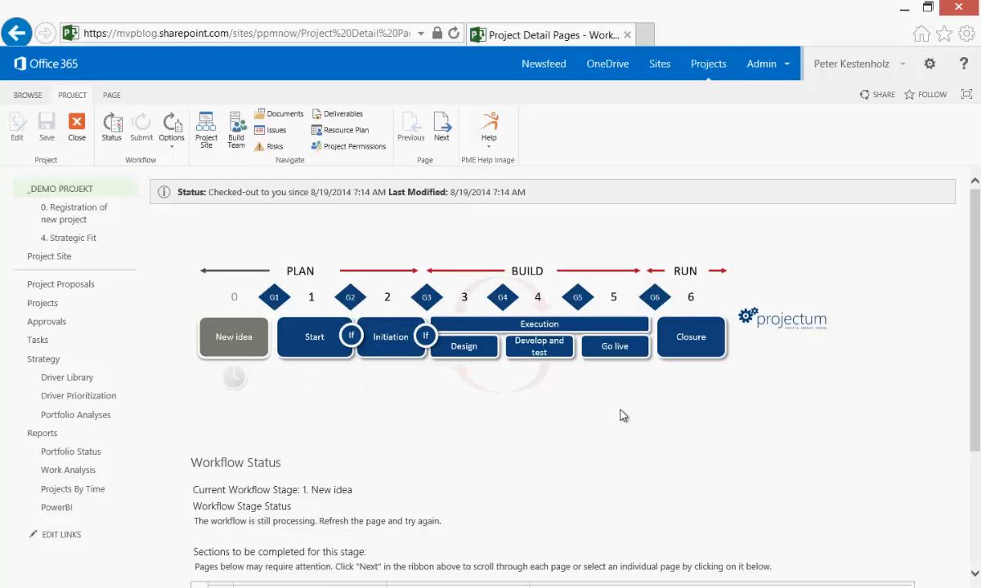
Examine the new project's workflow status, its required sections and the full list of workflow stages, ending on the registration page.
{"action": "scroll", "coordinate": [605, 408], "scroll_direction": "down", "scroll_amount": 2}
{"action": "scroll", "coordinate": [578, 397], "scroll_direction": "down", "scroll_amount": 1}
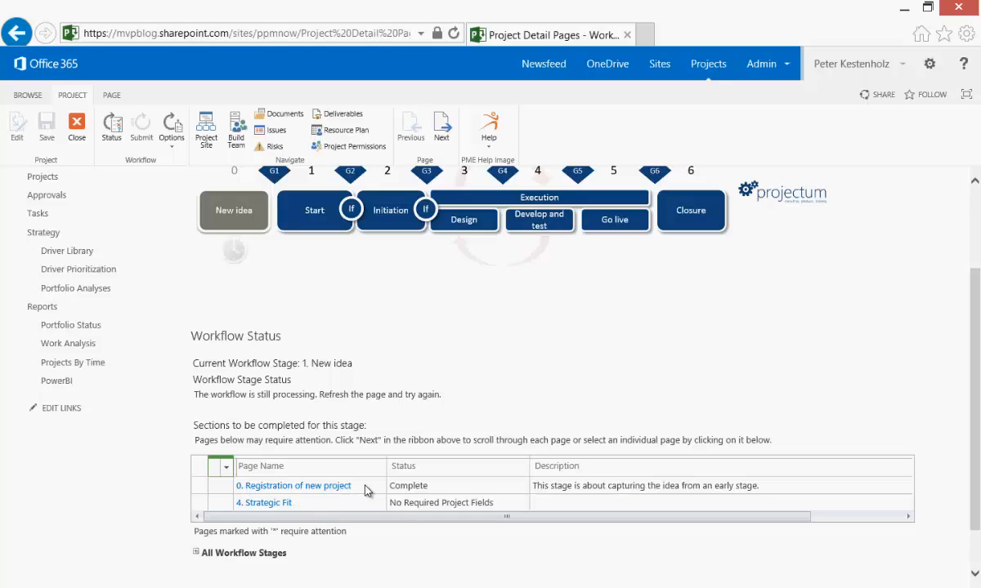
{"action": "left_click", "coordinate": [436, 487]}
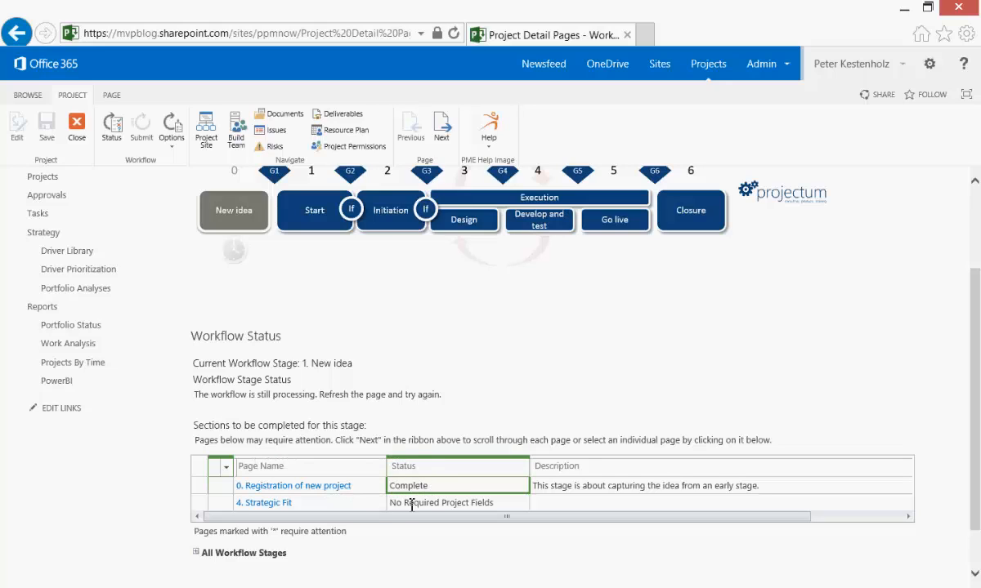
{"action": "left_click", "coordinate": [406, 504]}
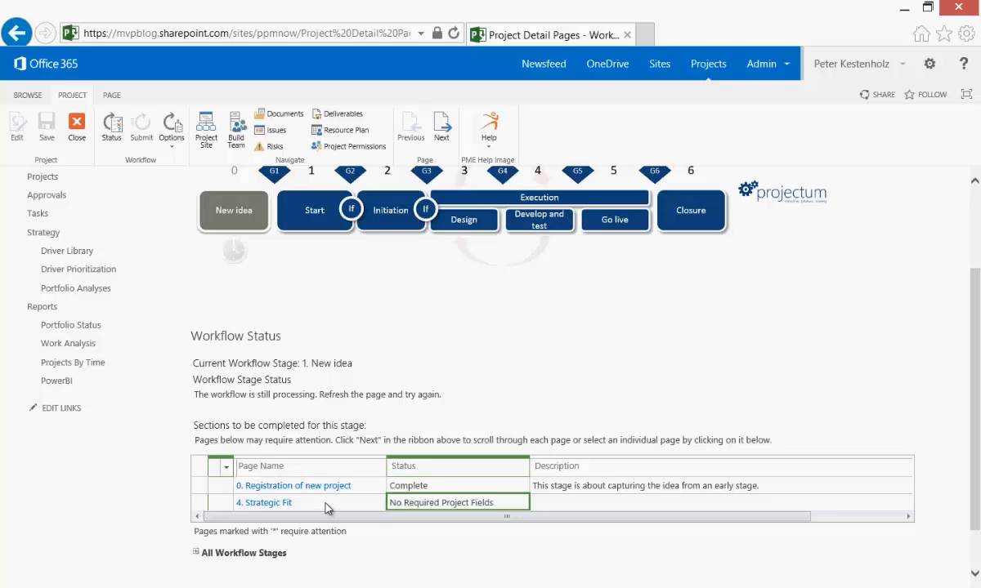
{"action": "left_click", "coordinate": [433, 554]}
{"action": "scroll", "coordinate": [433, 531], "scroll_direction": "down", "scroll_amount": 3}
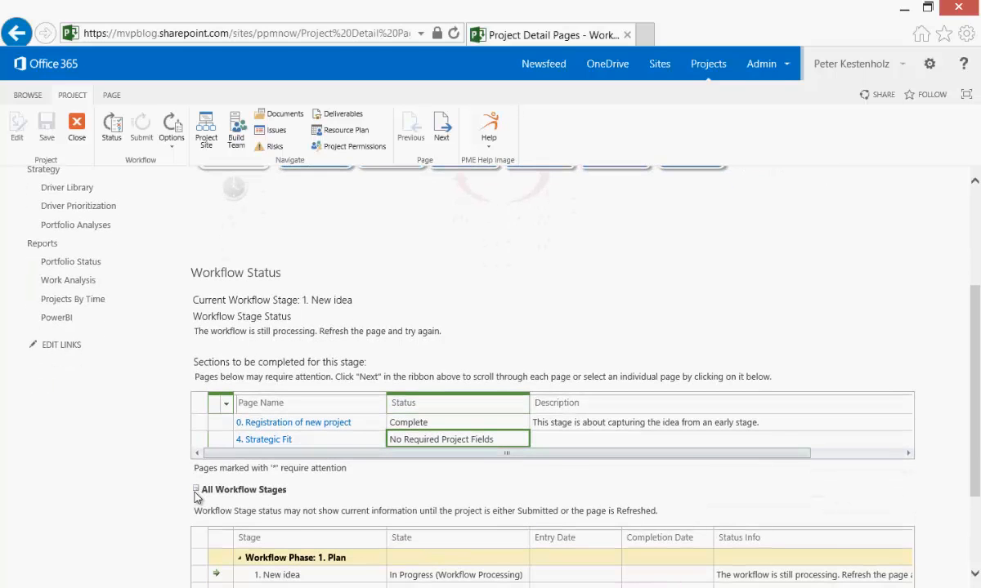
{"action": "scroll", "coordinate": [151, 499], "scroll_direction": "down", "scroll_amount": 2}
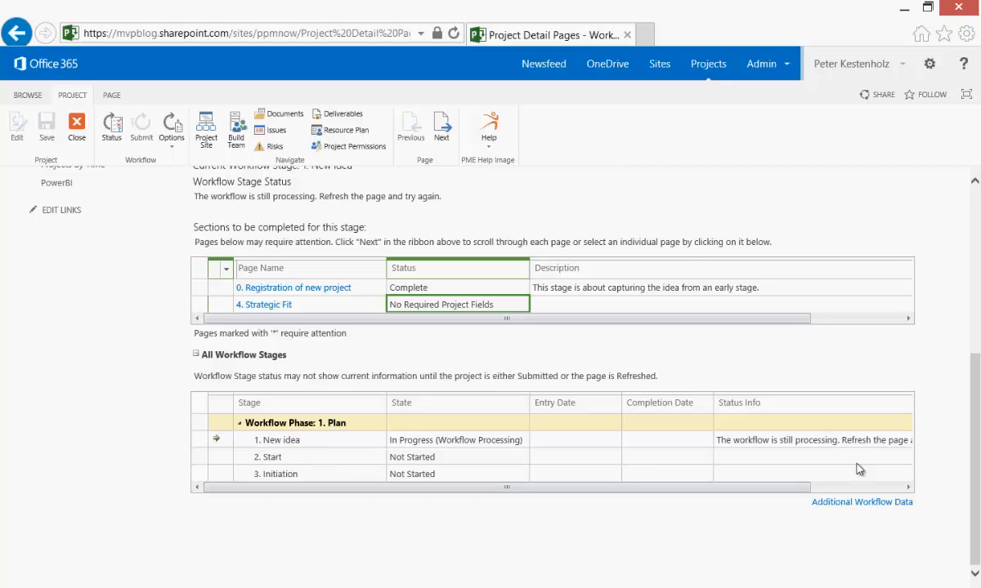
{"action": "scroll", "coordinate": [908, 368], "scroll_direction": "up", "scroll_amount": 8}
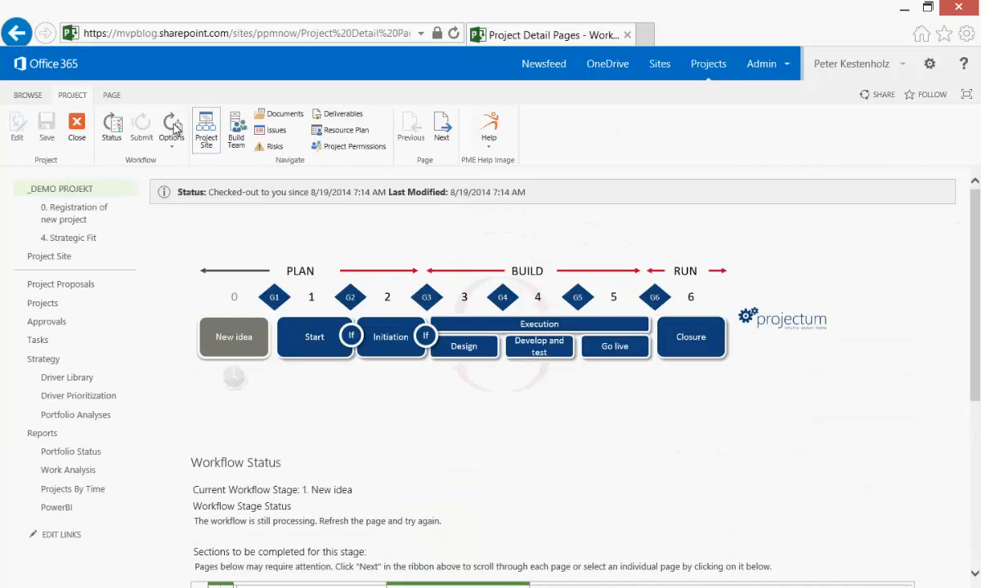
{"action": "left_click", "coordinate": [69, 216]}
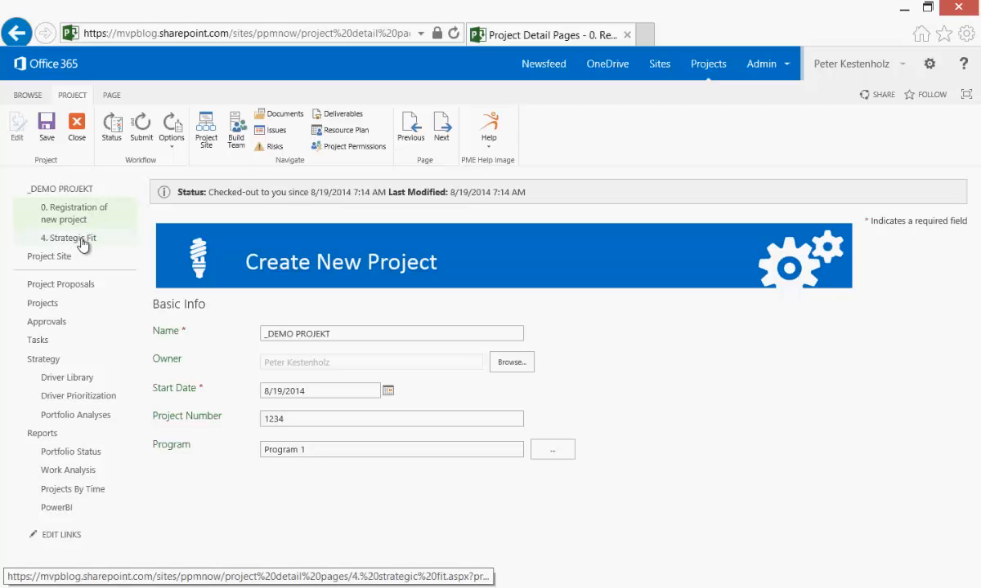
On the Strategic Fit page, rate employee satisfaction as Moderate, and speed to market and New Product Development as Strong.
{"action": "left_click", "coordinate": [83, 241]}
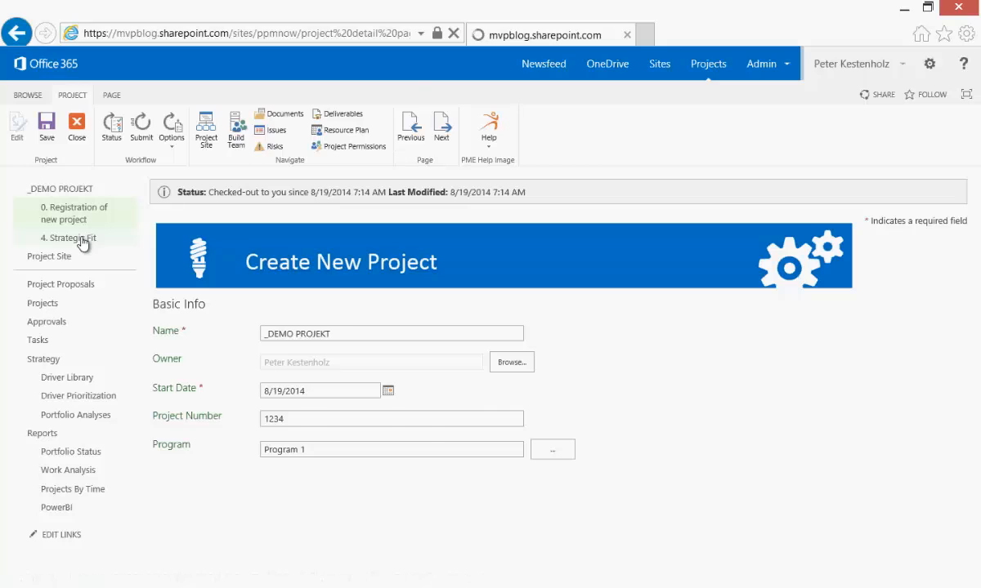
{"action": "scroll", "coordinate": [423, 500], "scroll_direction": "down", "scroll_amount": 3}
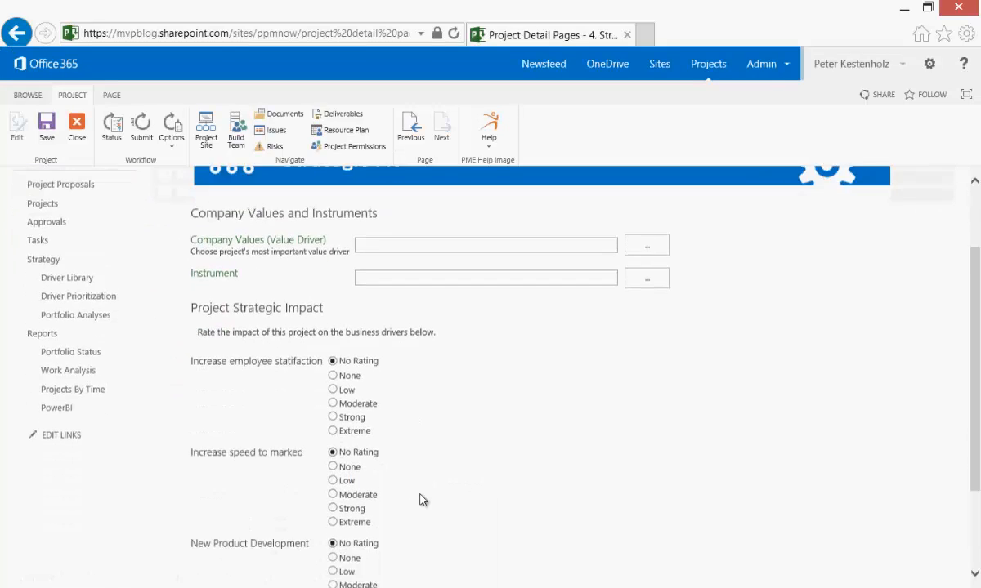
{"action": "left_click", "coordinate": [336, 380]}
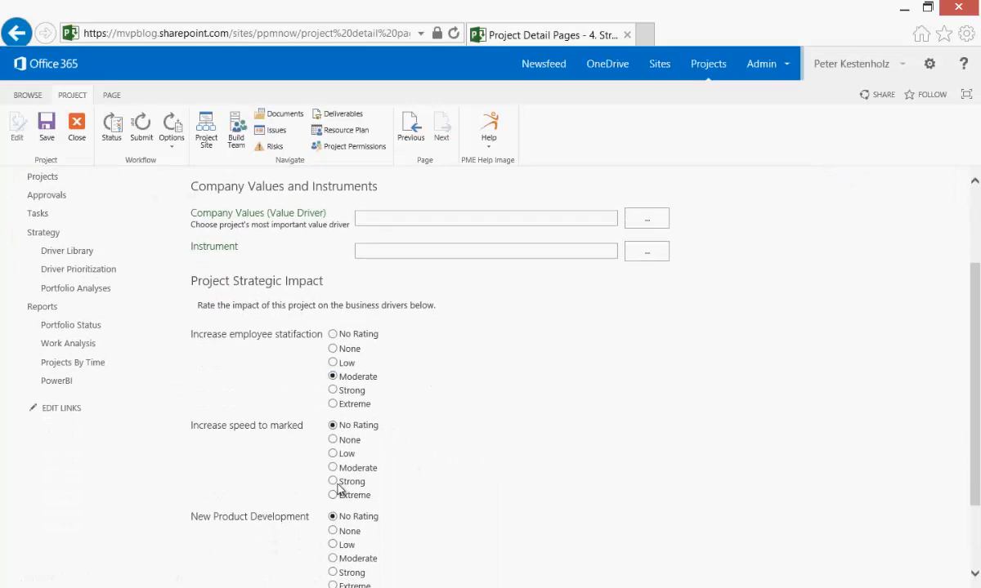
{"action": "left_click", "coordinate": [336, 481]}
{"action": "scroll", "coordinate": [358, 488], "scroll_direction": "down", "scroll_amount": 1}
{"action": "scroll", "coordinate": [357, 488], "scroll_direction": "down", "scroll_amount": 1}
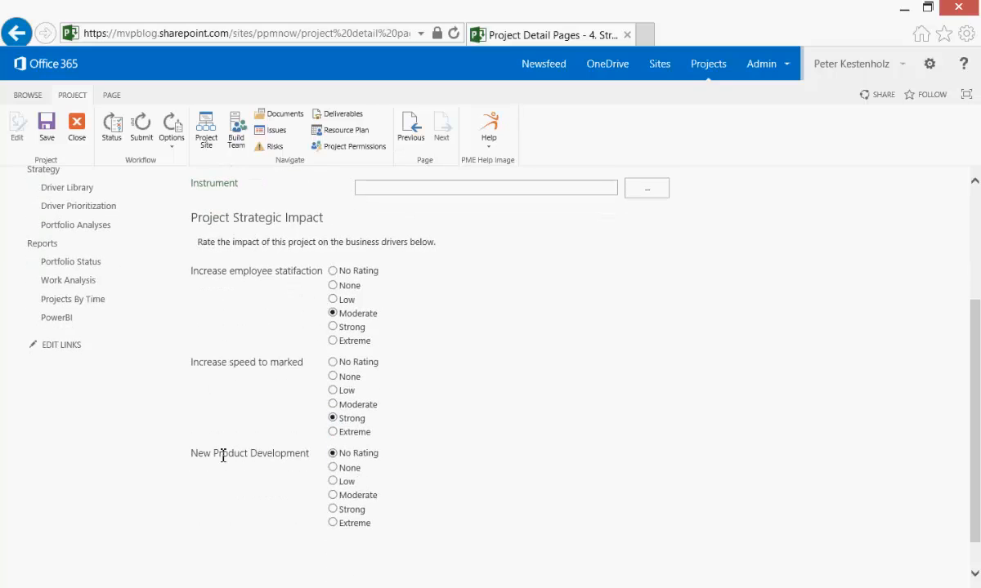
{"action": "left_click_drag", "start_coordinate": [223, 456], "coordinate": [311, 455]}
{"action": "left_click", "coordinate": [332, 509]}
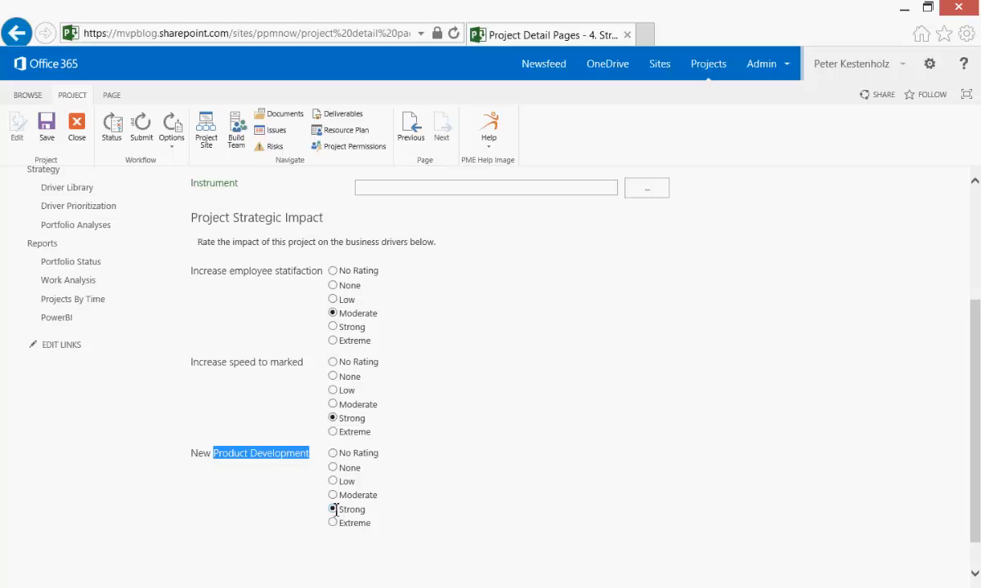
{"action": "left_click", "coordinate": [500, 397]}
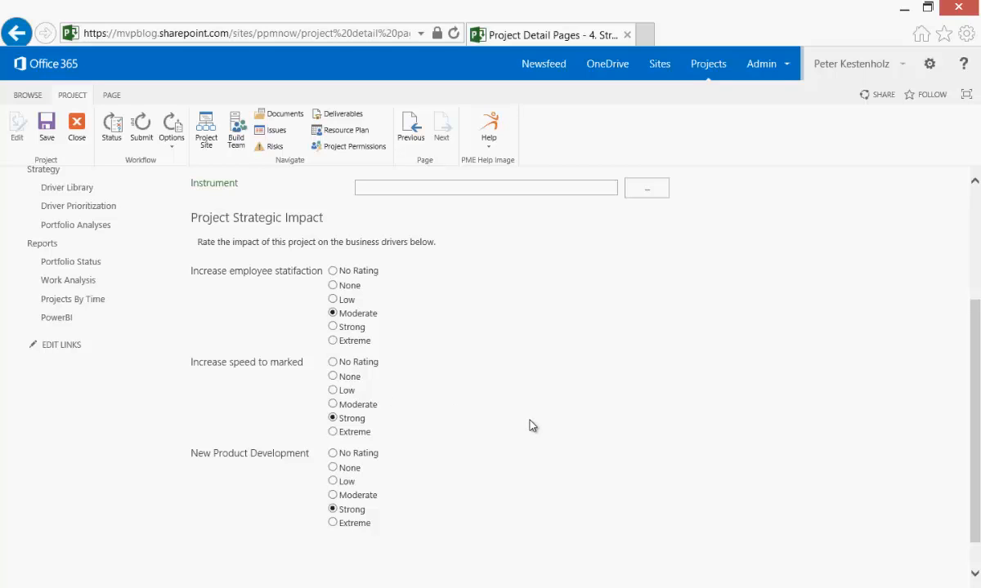
Save the Strategic Fit ratings and submit the project to the next workflow stage, confirming the submission.
{"action": "scroll", "coordinate": [531, 425], "scroll_direction": "up", "scroll_amount": 5}
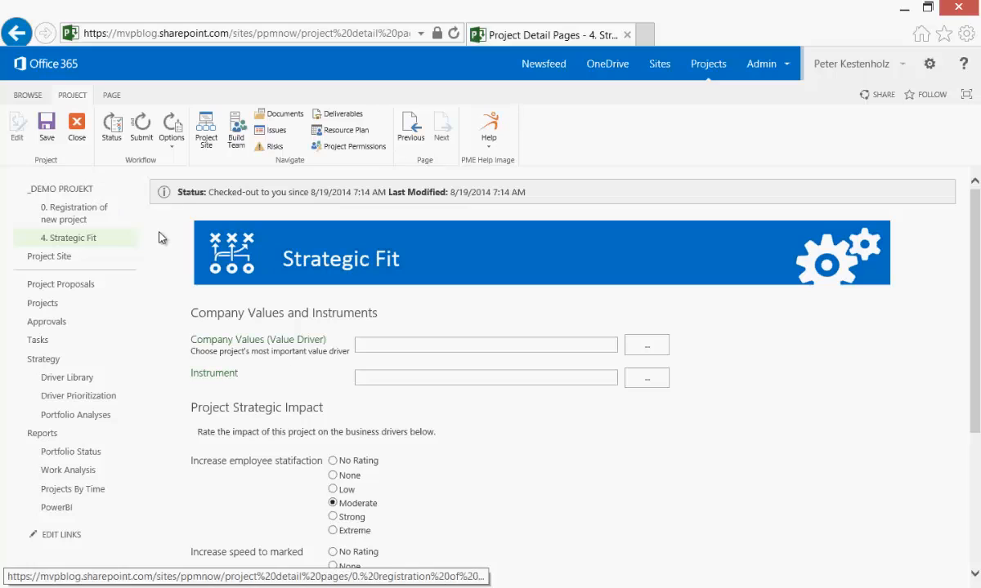
{"action": "left_click", "coordinate": [48, 139]}
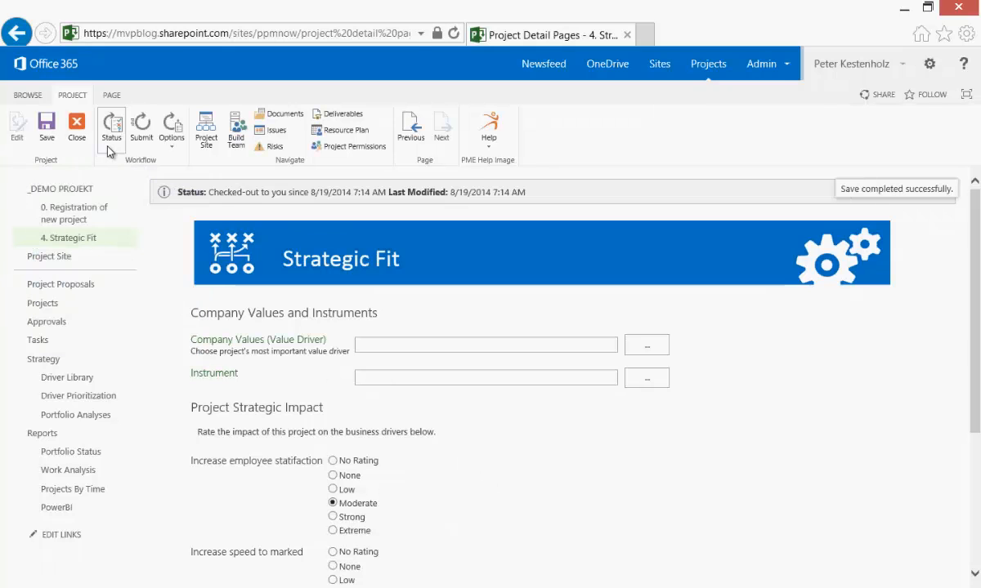
{"action": "left_click", "coordinate": [142, 131]}
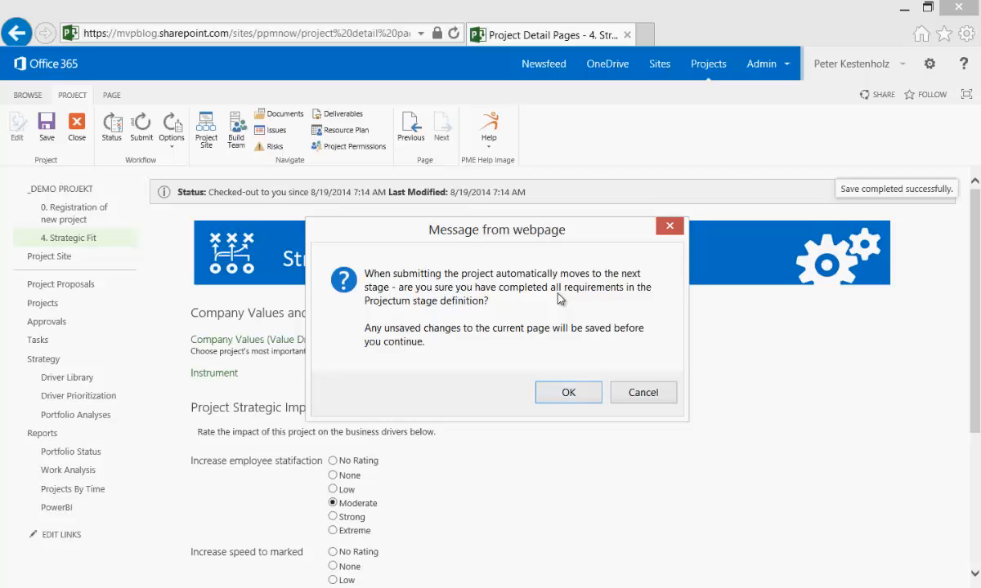
{"action": "left_click", "coordinate": [562, 391]}
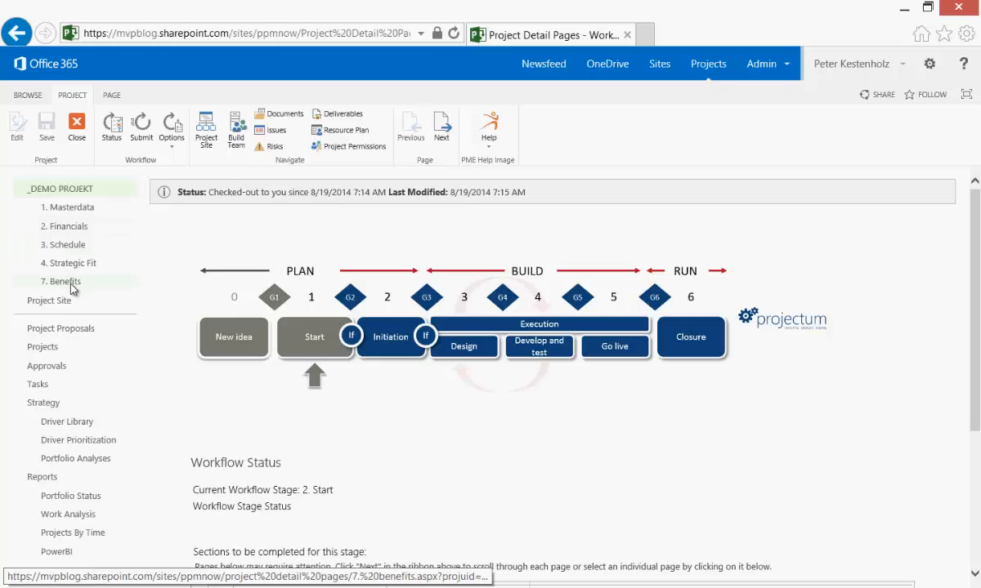
Examine the sections required for the Start stage and the states and entry dates of all workflow stages.
{"action": "scroll", "coordinate": [561, 448], "scroll_direction": "down", "scroll_amount": 3}
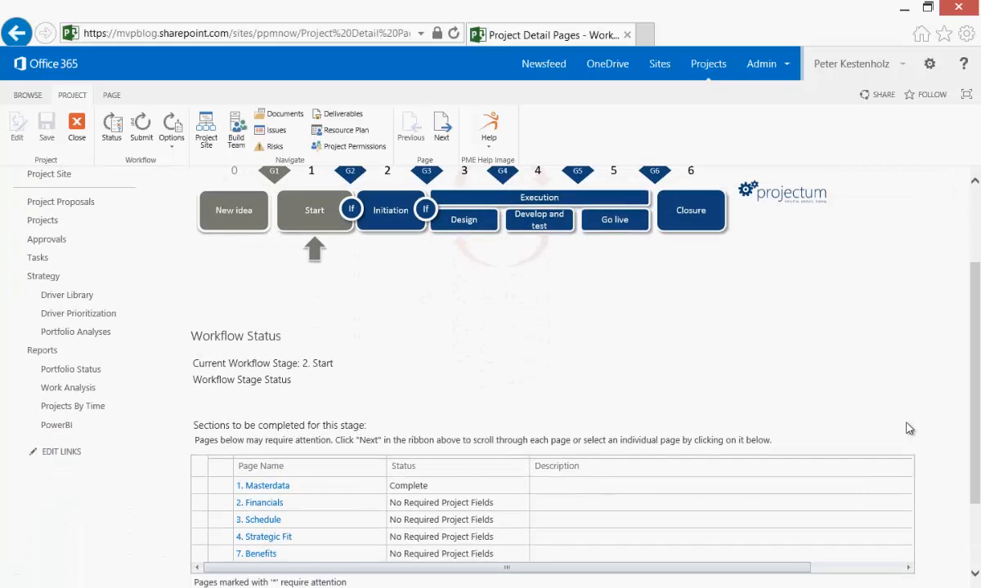
{"action": "left_click_drag", "start_coordinate": [973, 344], "coordinate": [973, 407]}
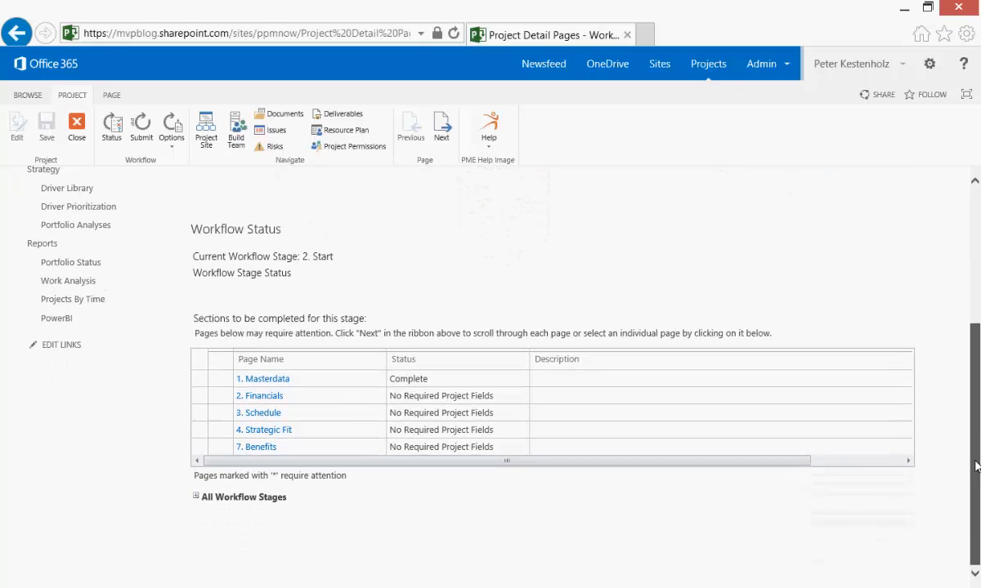
{"action": "left_click", "coordinate": [433, 398]}
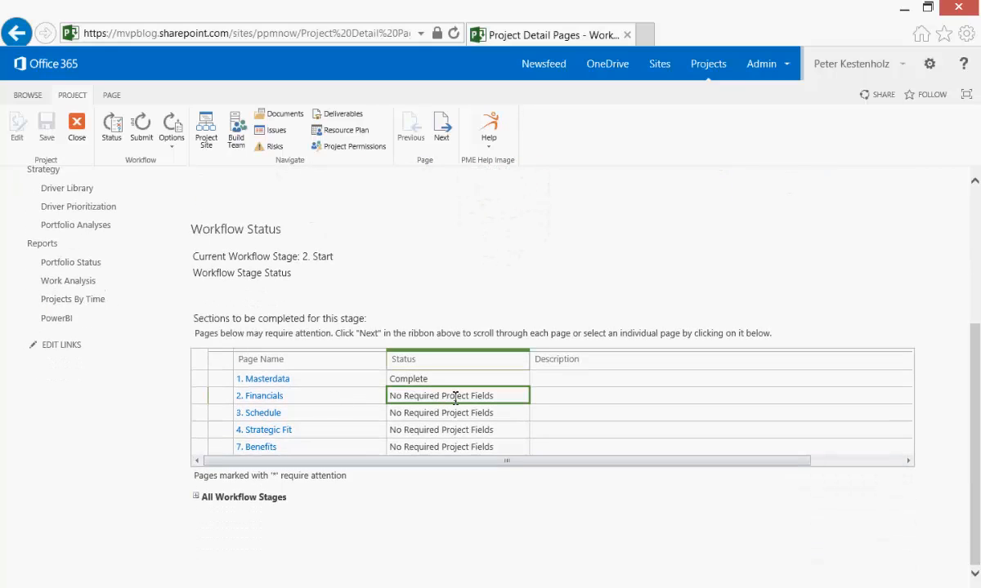
{"action": "left_click", "coordinate": [197, 499]}
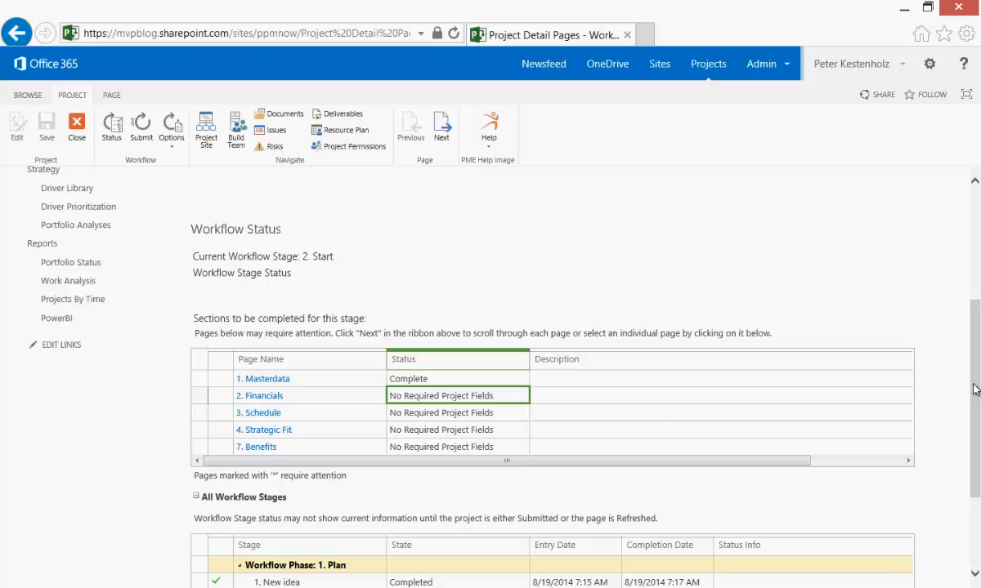
{"action": "scroll", "coordinate": [978, 439], "scroll_direction": "down", "scroll_amount": 2}
{"action": "left_click", "coordinate": [549, 459]}
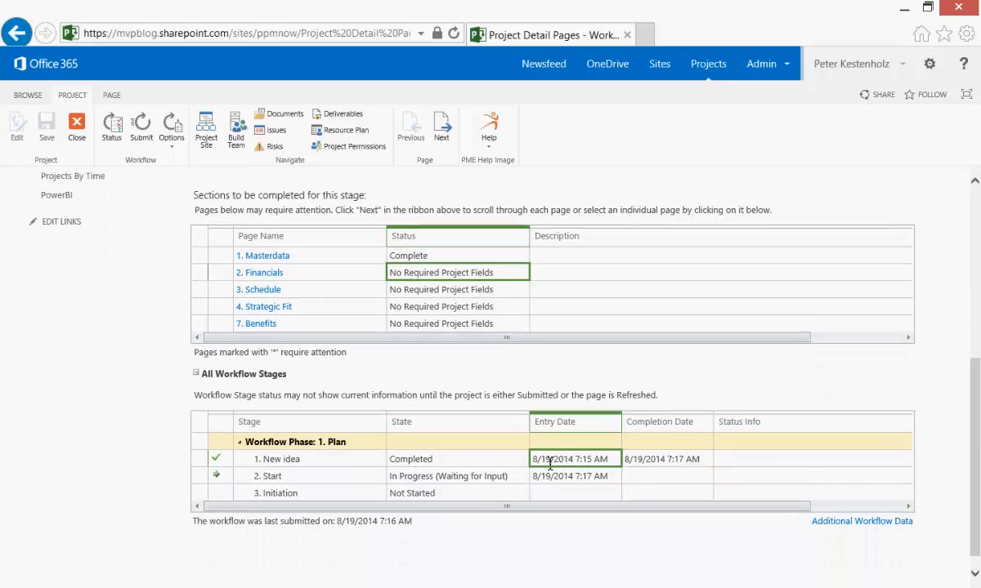
Check the New idea stage's completion date and the Start stage's entry date in the workflow stages table.
{"action": "left_click", "coordinate": [646, 460]}
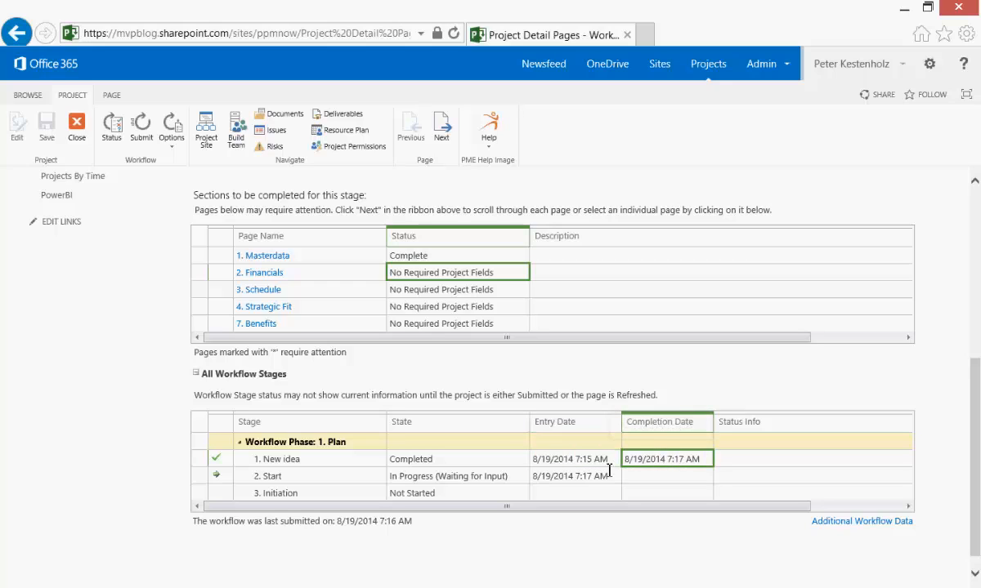
{"action": "left_click", "coordinate": [572, 479]}
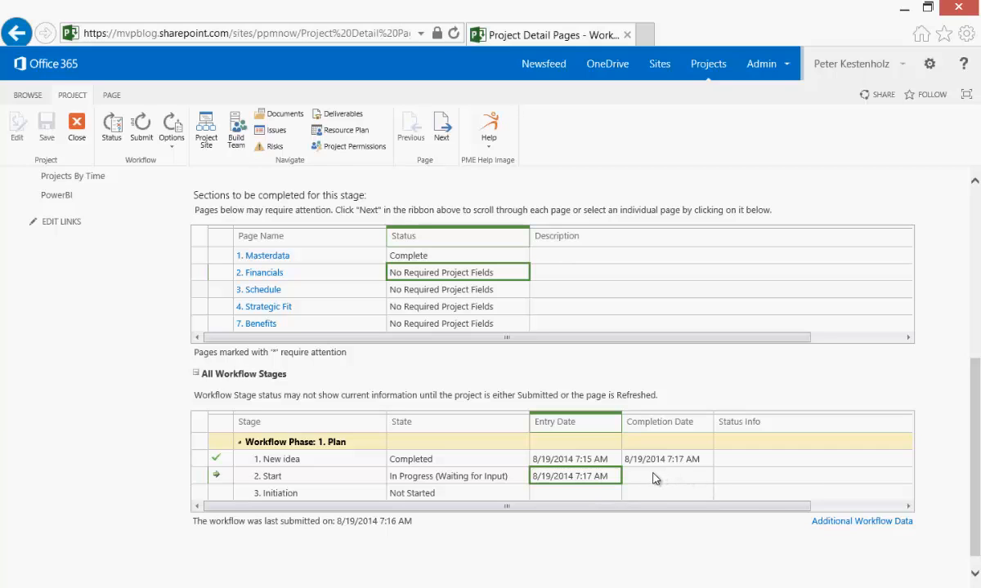
{"action": "scroll", "coordinate": [974, 510], "scroll_direction": "up", "scroll_amount": 5}
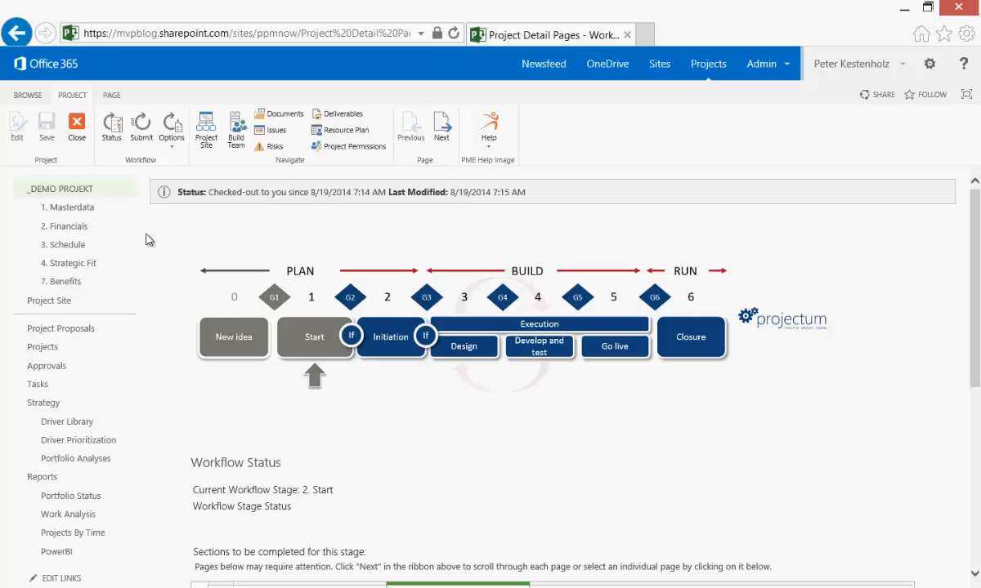
On the Financials page, enter budgets of 50000 for Internal Hours, 75000 for External Hours and 50000 for Services.
{"action": "left_click", "coordinate": [76, 226]}
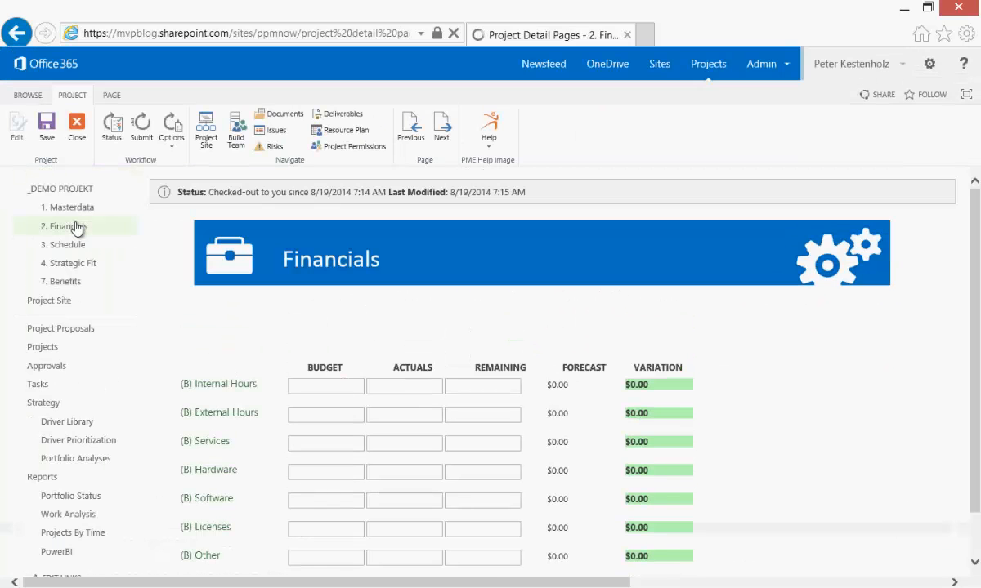
{"action": "scroll", "coordinate": [288, 397], "scroll_direction": "down", "scroll_amount": 1}
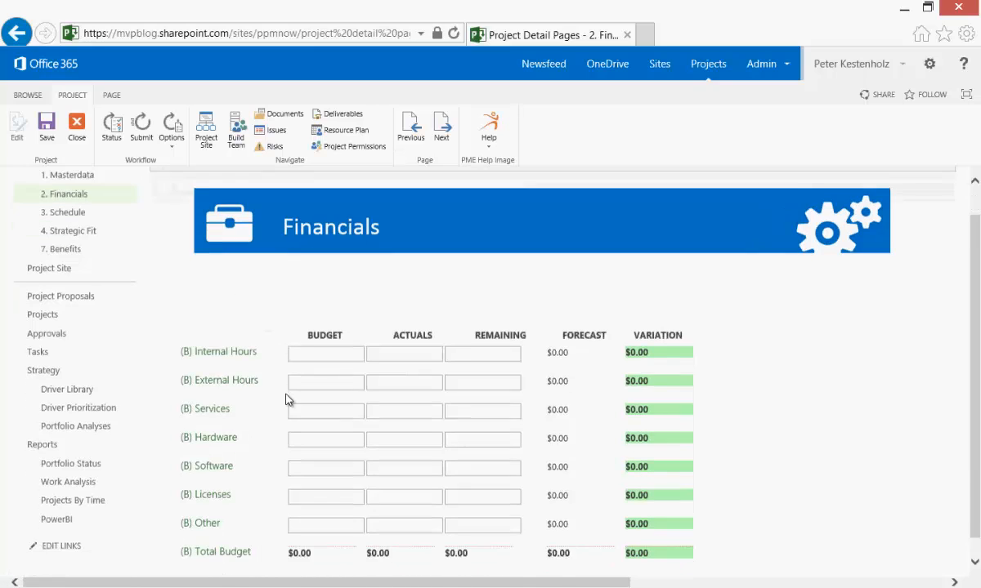
{"action": "left_click", "coordinate": [320, 333]}
{"action": "type", "text": "5"}
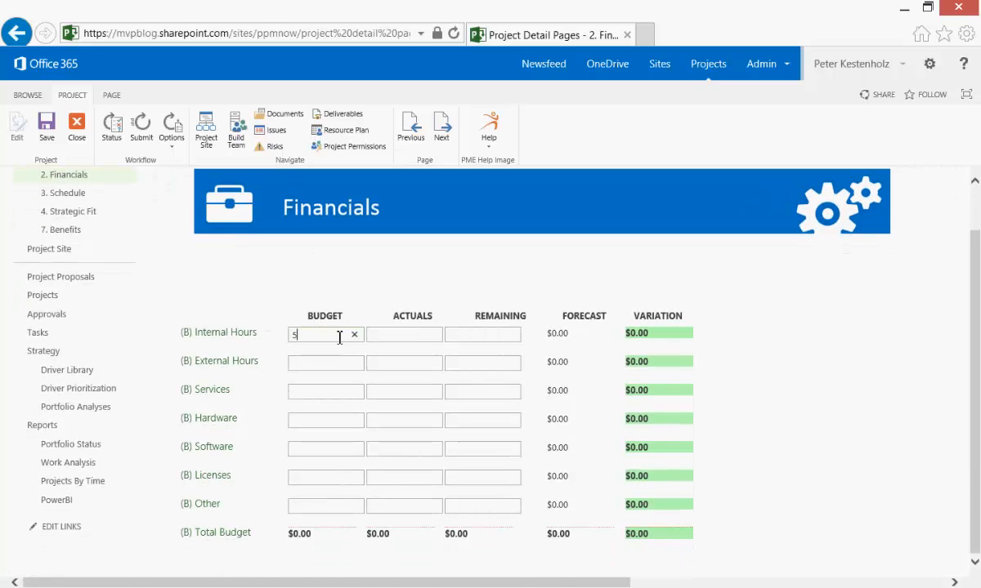
{"action": "type", "text": "0000"}
{"action": "left_click", "coordinate": [326, 367]}
{"action": "type", "text": "75000"}
{"action": "left_click", "coordinate": [307, 394]}
{"action": "type", "text": "50,00"}
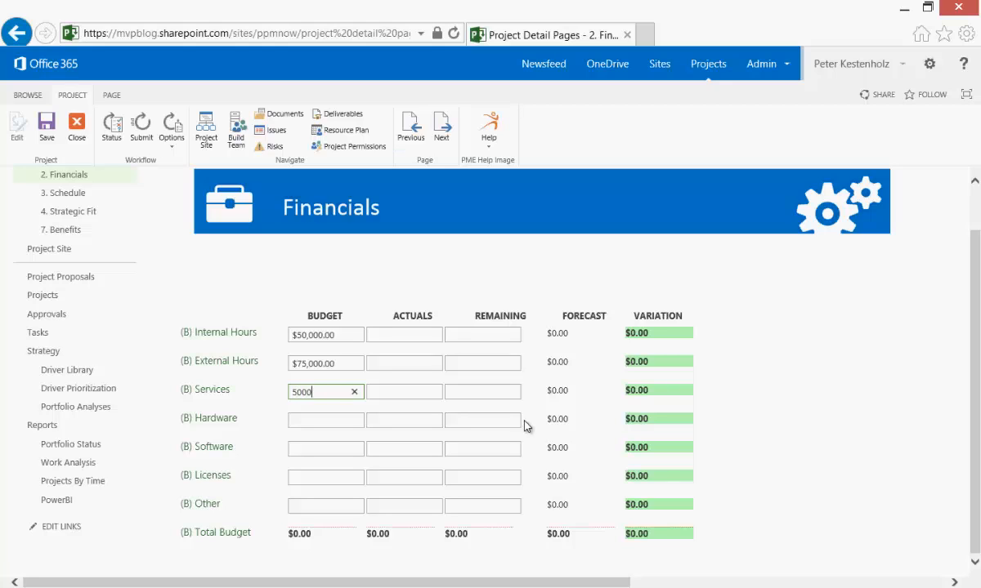
{"action": "type", "text": "0"}
Enter budgets of 10000 for Hardware and 25000 for Software, and save the project financials.
{"action": "left_click", "coordinate": [352, 420]}
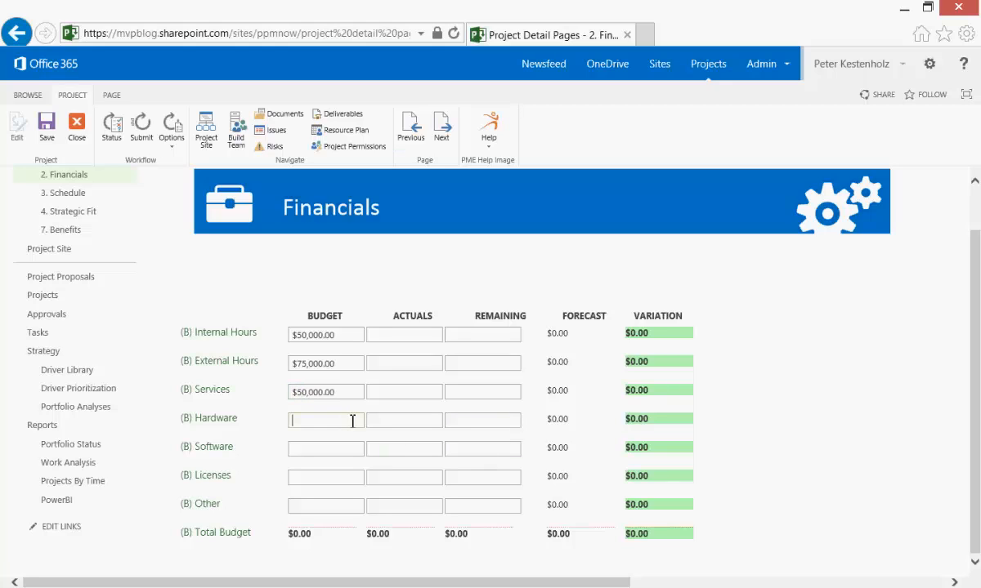
{"action": "type", "text": "10000"}
{"action": "left_click", "coordinate": [340, 448]}
{"action": "type", "text": "25000"}
{"action": "left_click", "coordinate": [325, 420]}
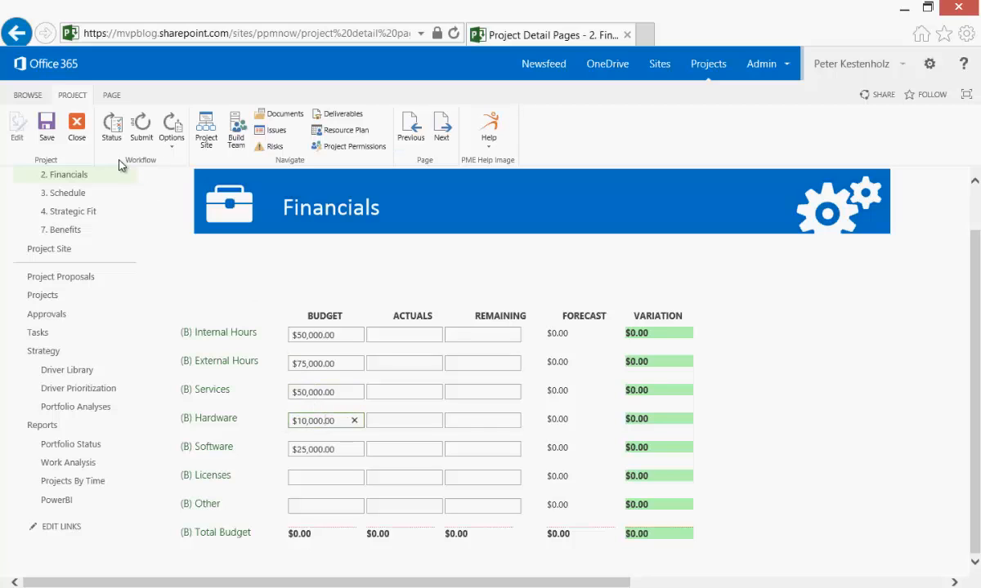
{"action": "left_click", "coordinate": [54, 145]}
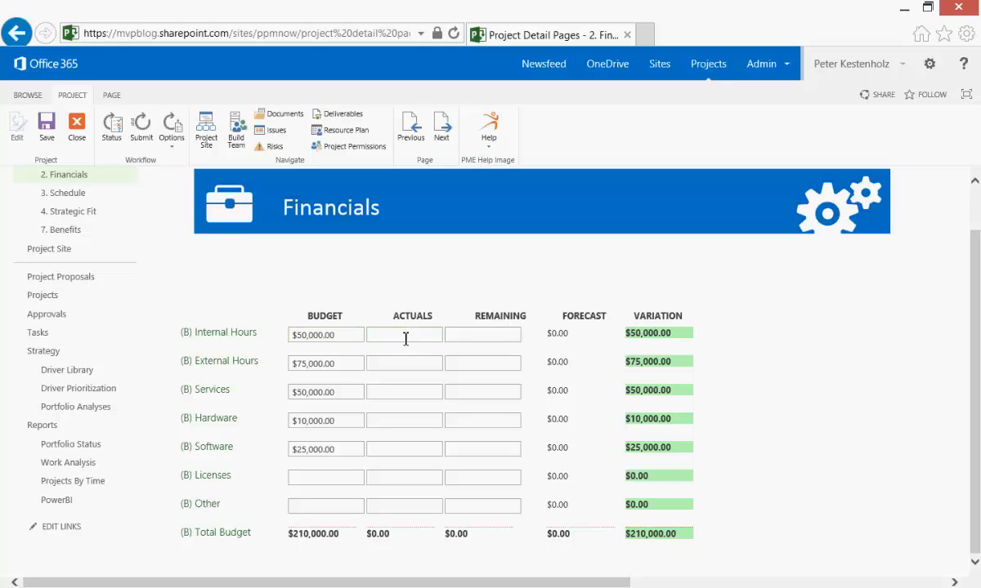
Review the remaining, forecast and variation figures on the saved Financials page.
{"action": "left_click", "coordinate": [497, 342]}
{"action": "left_click_drag", "start_coordinate": [550, 337], "coordinate": [573, 343]}
{"action": "left_click", "coordinate": [841, 379]}
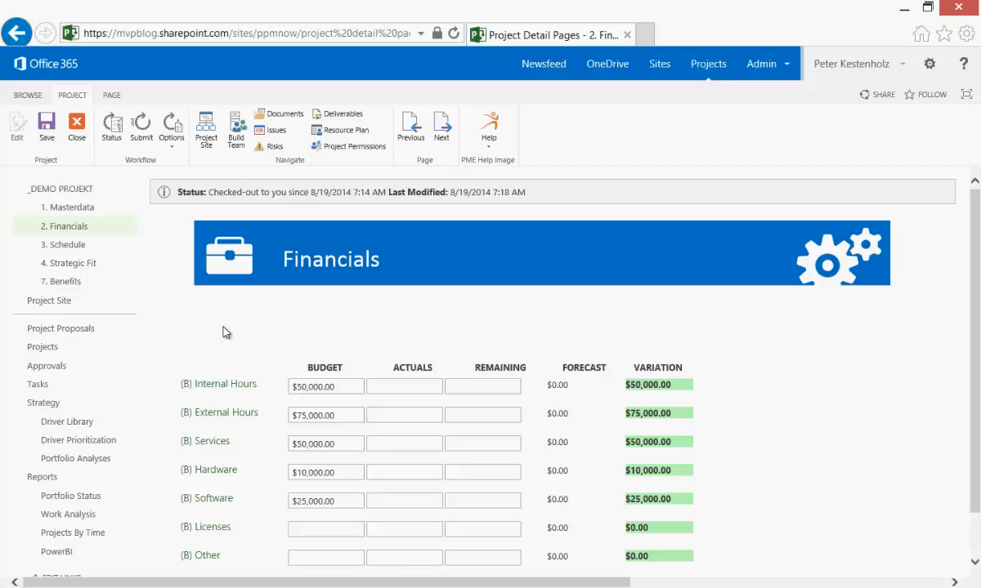
On the Schedule page, add five tasks named Fase, opgave a, opgave b, ogpave c and milepæl.
{"action": "left_click", "coordinate": [56, 245]}
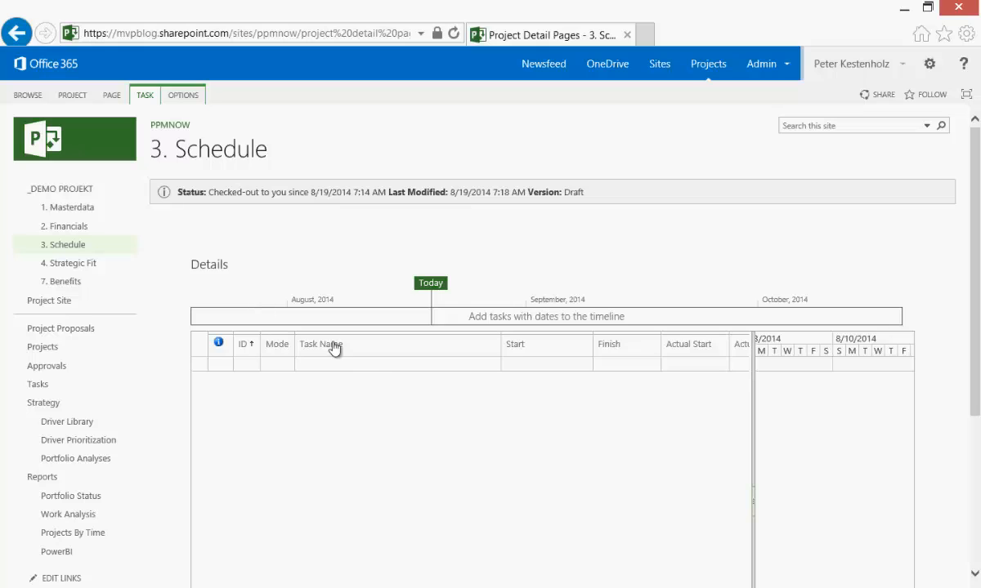
{"action": "left_click", "coordinate": [361, 366]}
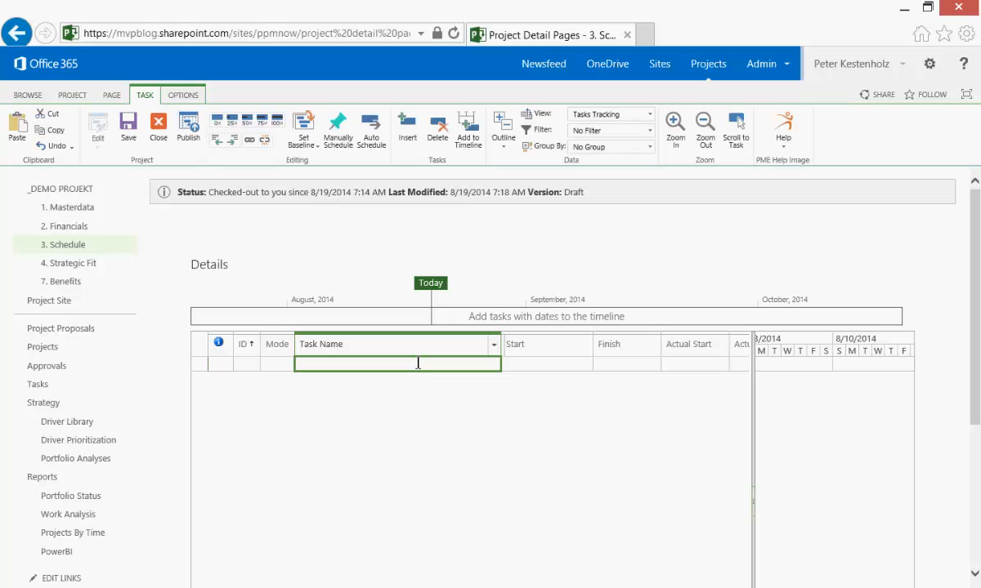
{"action": "type", "text": "F"}
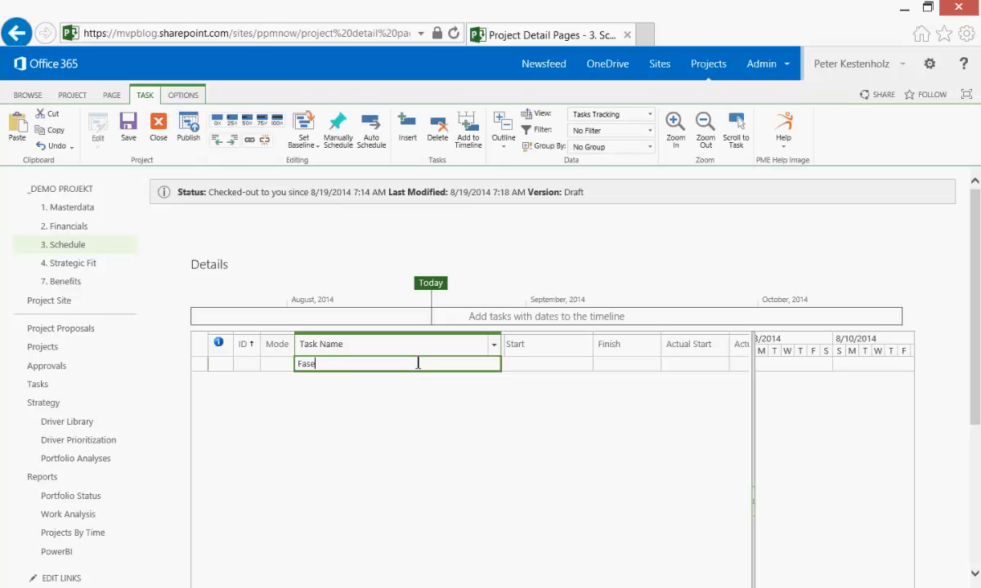
{"action": "type", "text": "ase"}
{"action": "key", "text": "Return"}
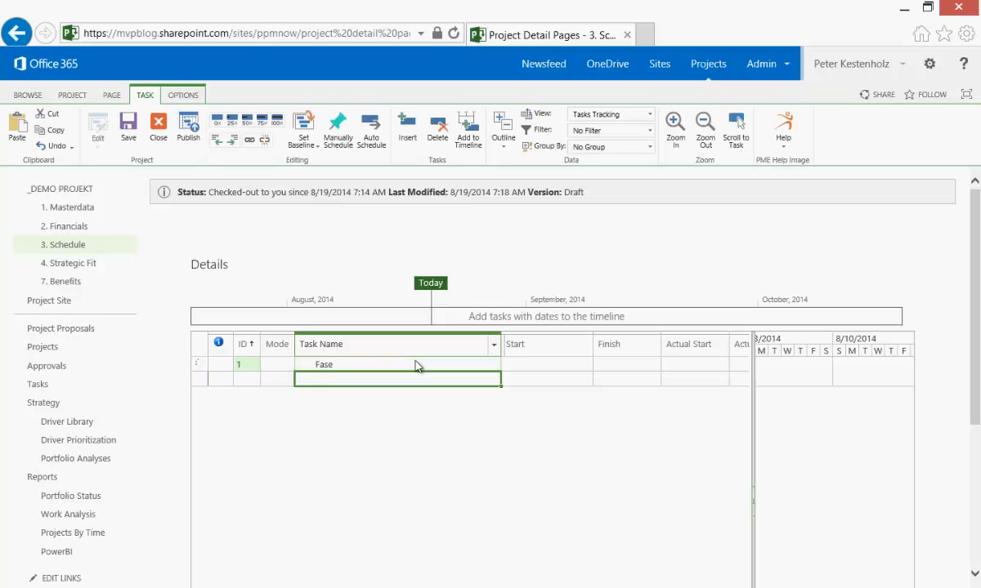
{"action": "type", "text": "opgave a"}
{"action": "key", "text": "Return"}
{"action": "type", "text": "opgave b"}
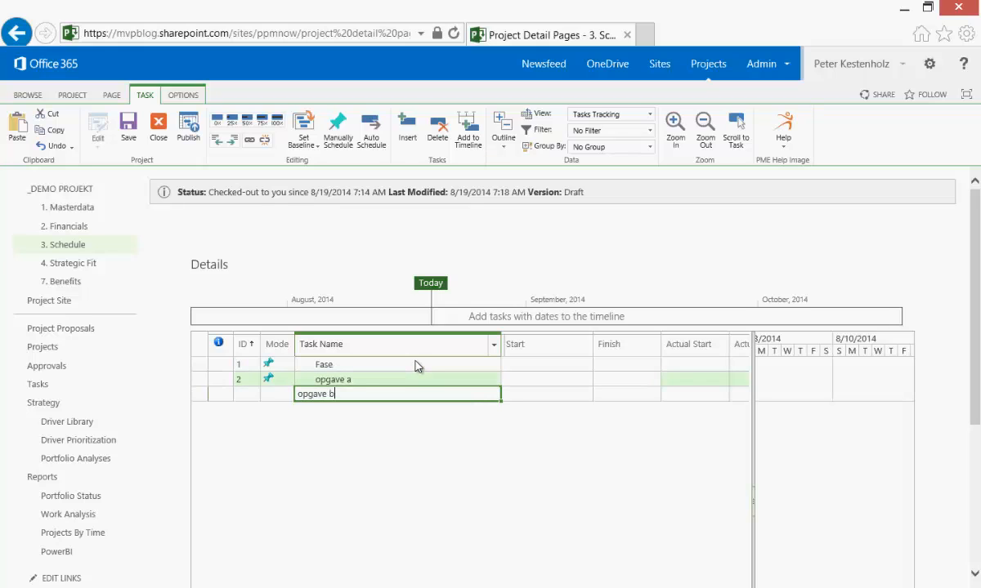
{"action": "key", "text": "Return"}
{"action": "type", "text": "ogpave c"}
{"action": "key", "text": "Return"}
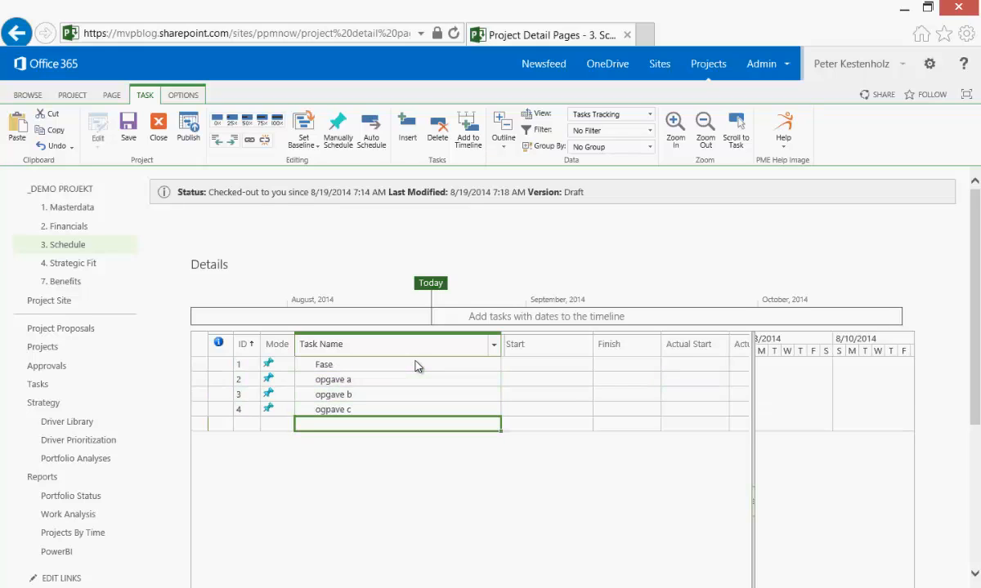
{"action": "type", "text": "milepæl"}
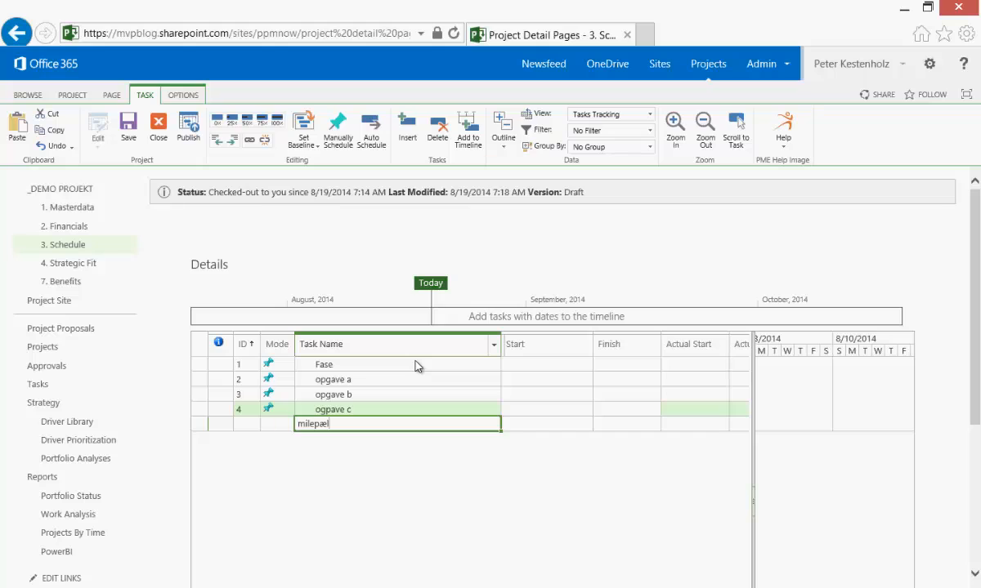
{"action": "key", "text": "Return"}
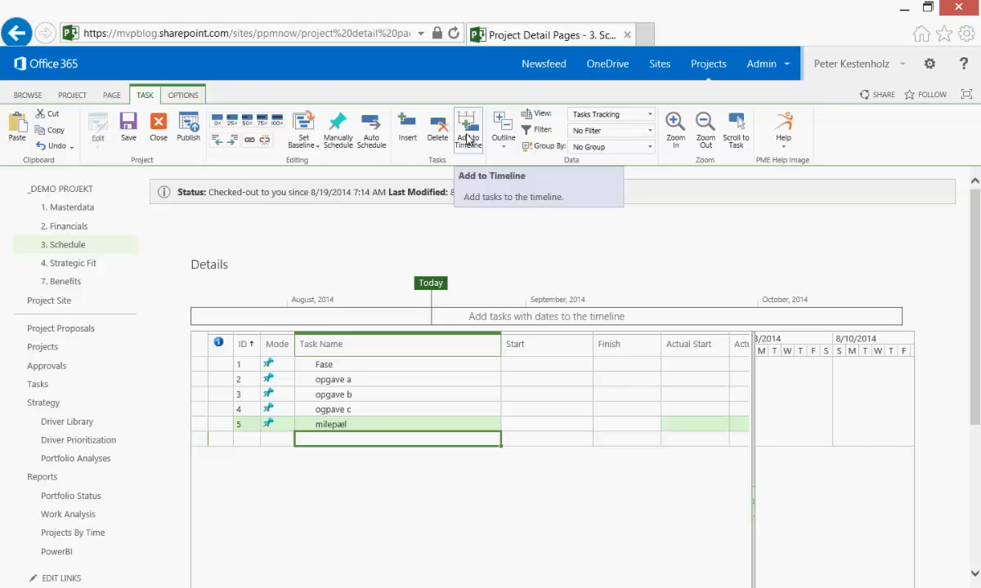
Indent the tasks from opgave a to milepæl so that they become subtasks of Fase.
{"action": "left_click", "coordinate": [381, 380]}
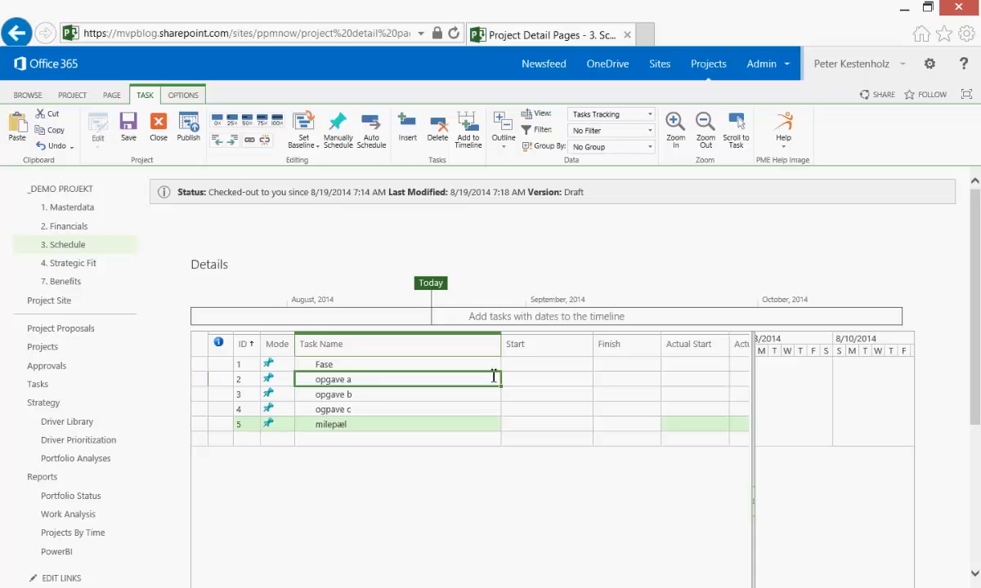
{"action": "key", "text": "shift+Down"}
{"action": "key", "text": "shift+Down"}
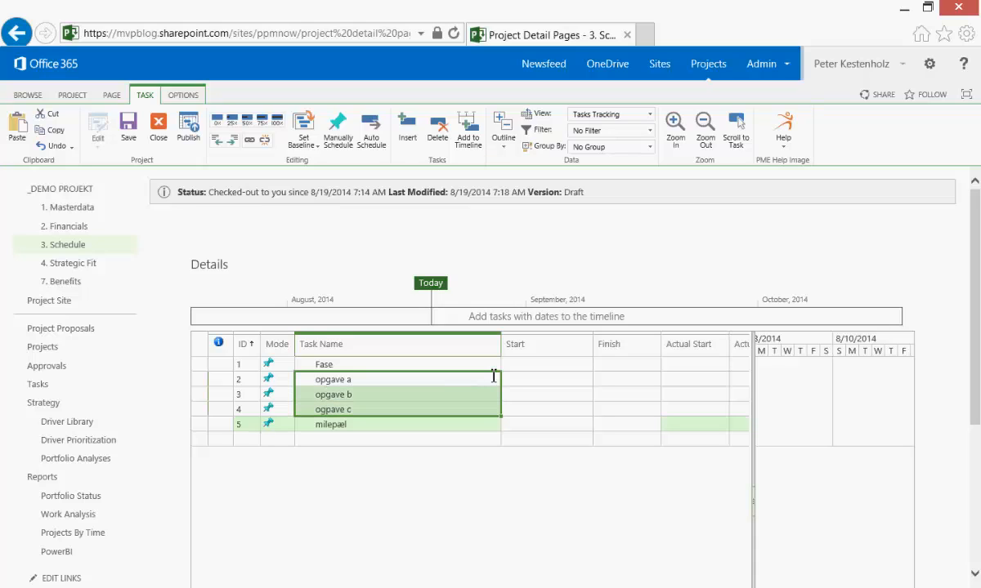
{"action": "key", "text": "shift+Down"}
{"action": "key", "text": "alt+shift+Right"}
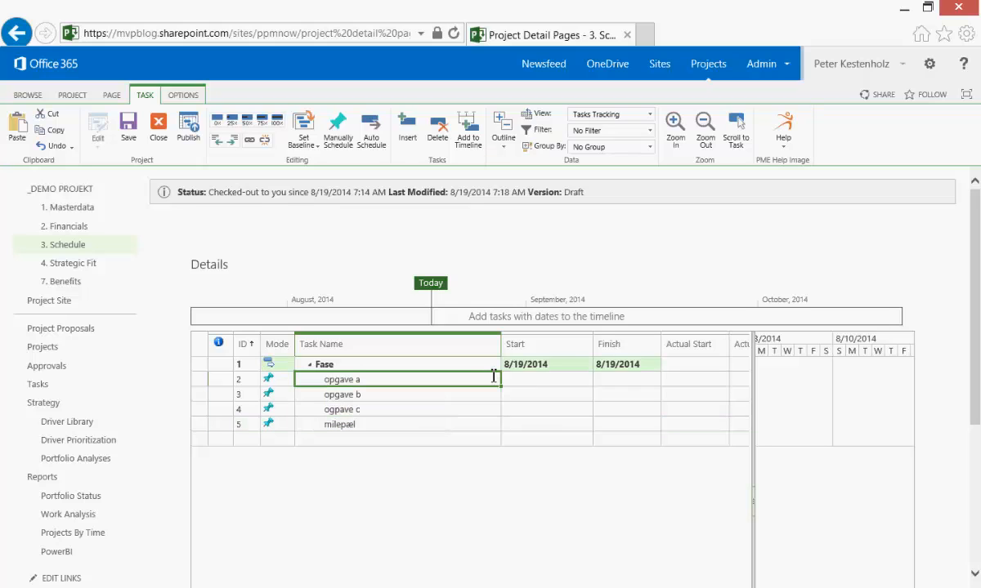
Switch the four subtasks from opgave a to milepæl to automatic scheduling.
{"action": "left_click_drag", "start_coordinate": [408, 380], "coordinate": [400, 425]}
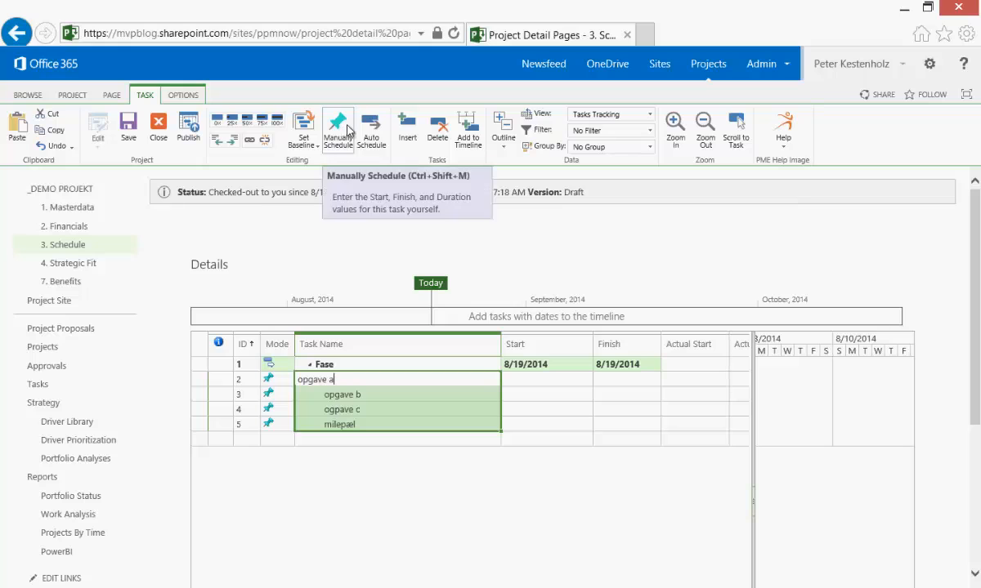
{"action": "left_click", "coordinate": [374, 131]}
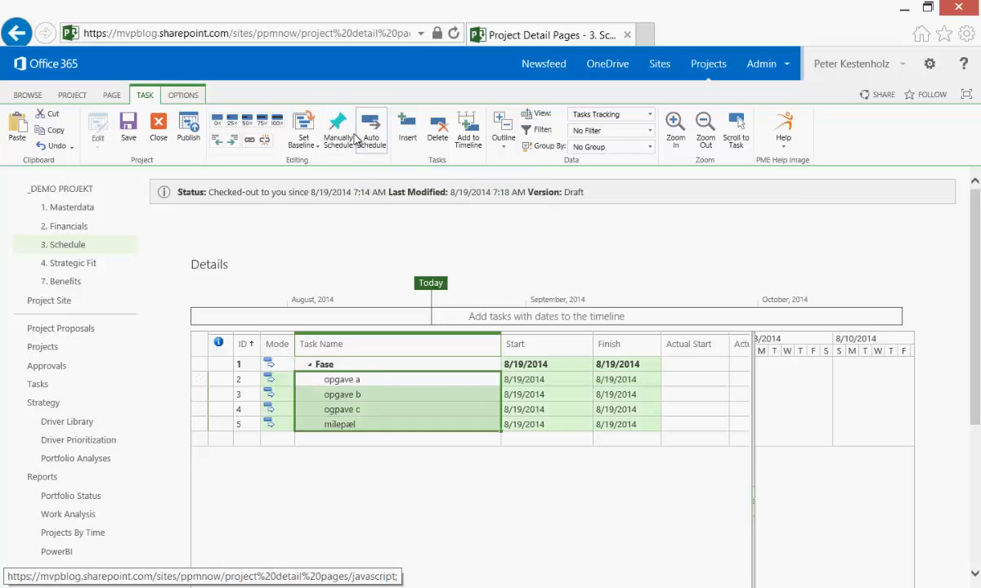
{"action": "left_click", "coordinate": [372, 426]}
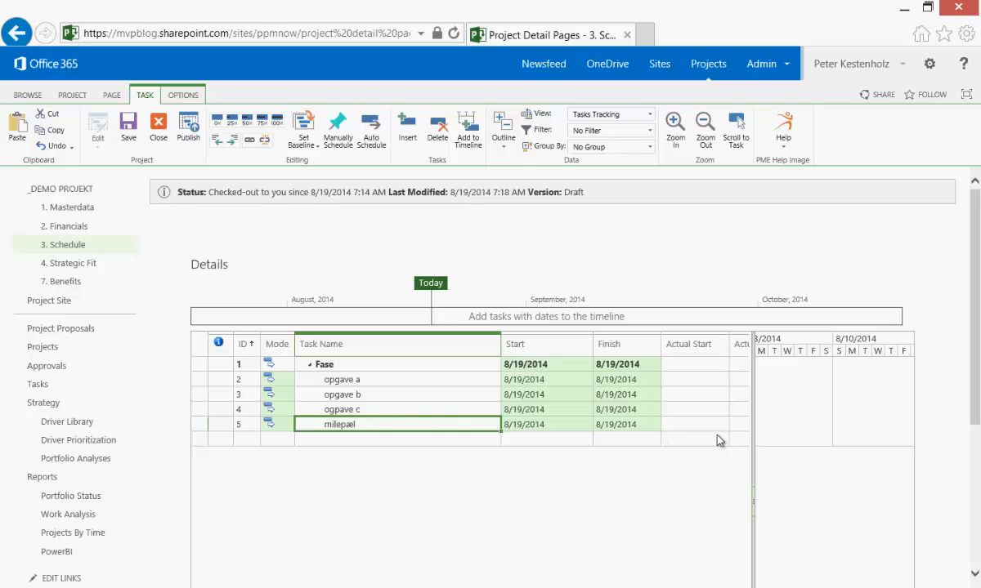
Show the schedule in the Tasks Summary view and set the duration of milepæl to 0 days.
{"action": "left_click", "coordinate": [648, 116]}
{"action": "left_click_drag", "start_coordinate": [672, 259], "coordinate": [670, 376]}
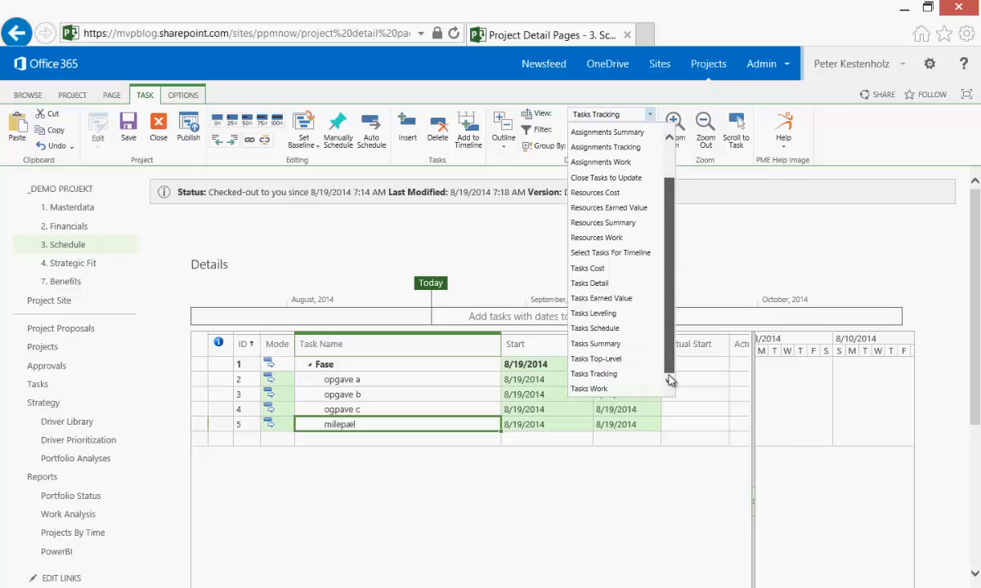
{"action": "left_click", "coordinate": [637, 344]}
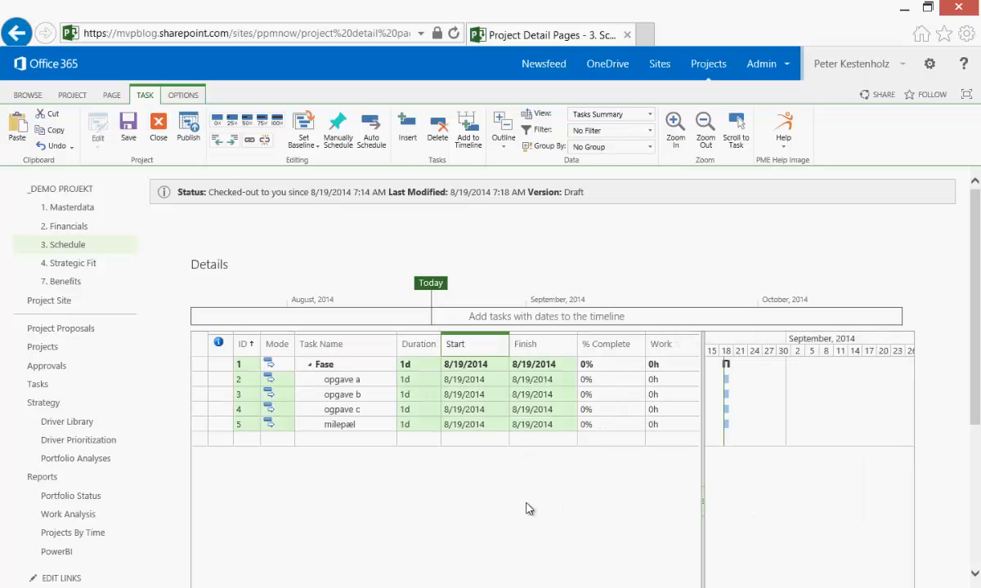
{"action": "left_click", "coordinate": [422, 426]}
{"action": "type", "text": "0"}
{"action": "key", "text": "Up"}
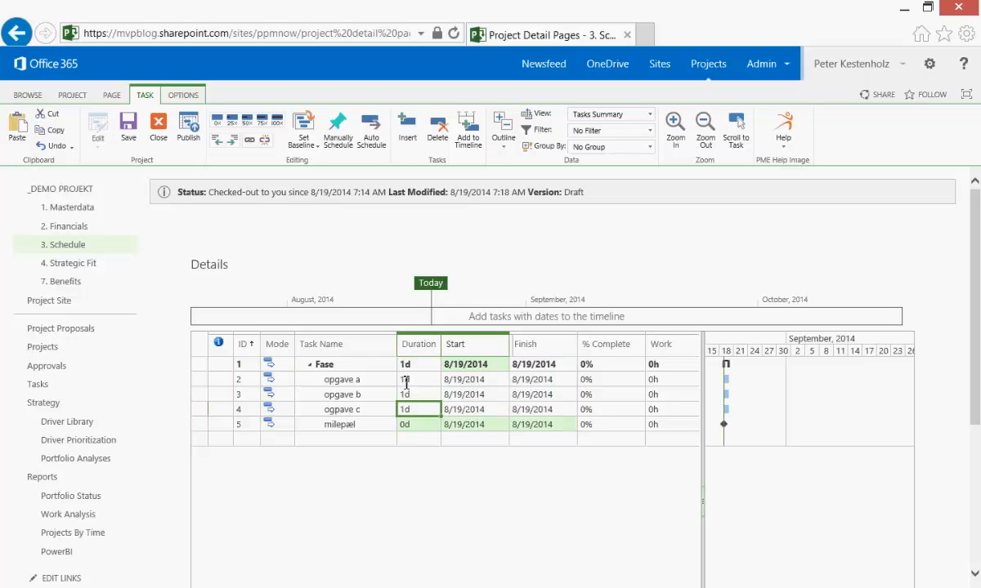
Set the durations of opgave a to 4 days, opgave b to 5 days and ogpave c to 3 days.
{"action": "left_click", "coordinate": [406, 381]}
{"action": "type", "text": "4"}
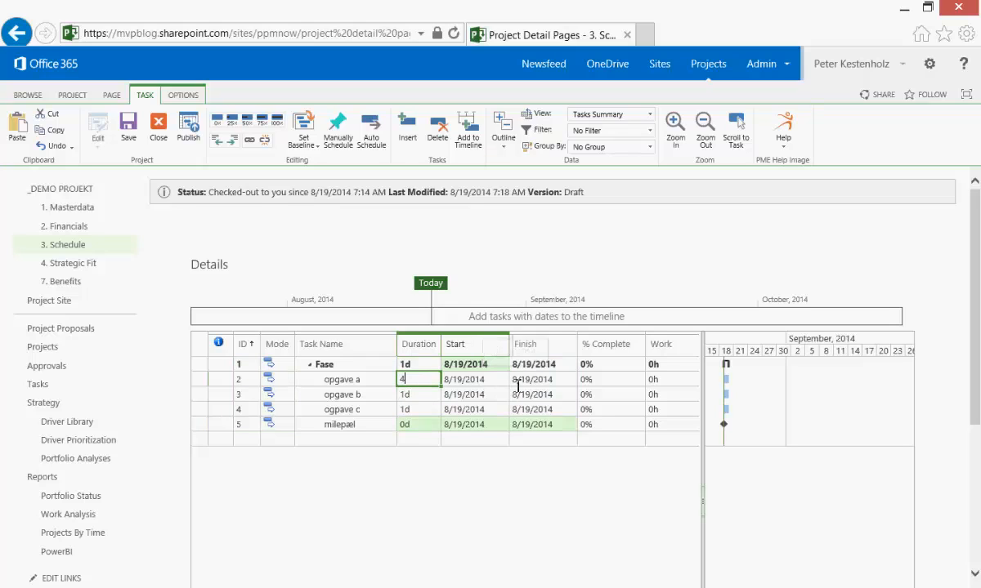
{"action": "key", "text": "Return"}
{"action": "type", "text": "5"}
{"action": "key", "text": "Return"}
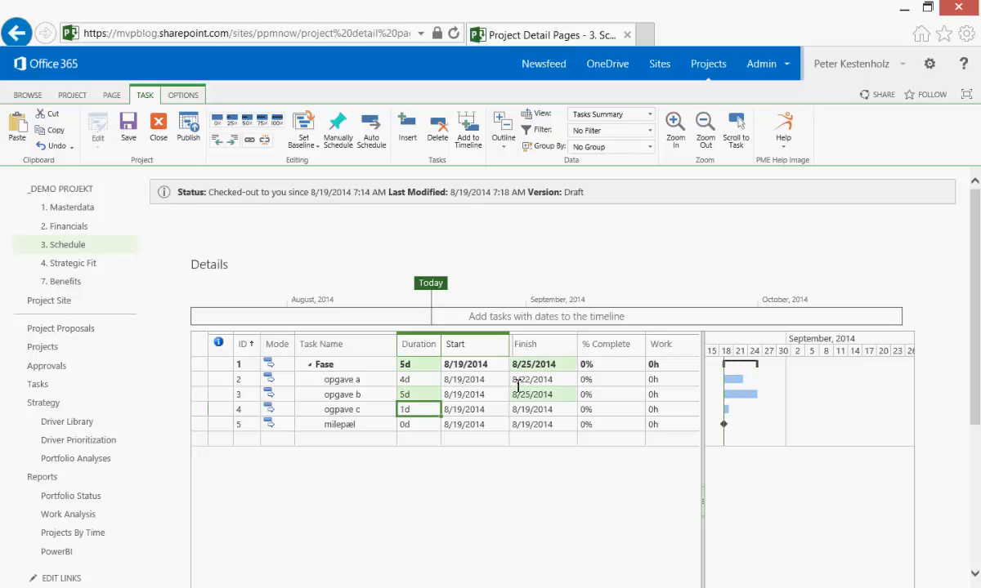
{"action": "type", "text": "3"}
{"action": "key", "text": "Return"}
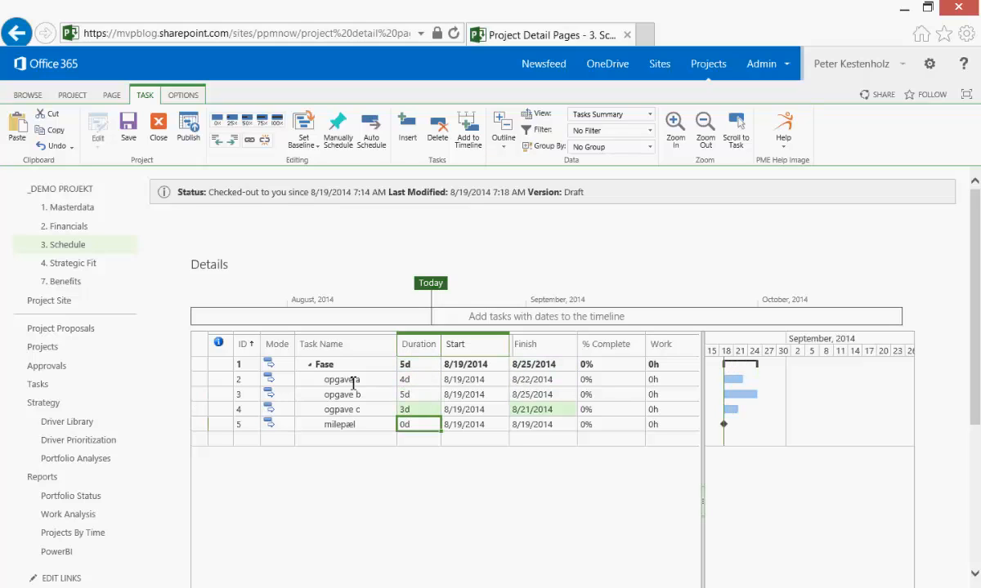
Link the four subtasks from opgave a to milepæl in sequence and enlarge the Gantt chart area.
{"action": "left_click_drag", "start_coordinate": [355, 381], "coordinate": [344, 424]}
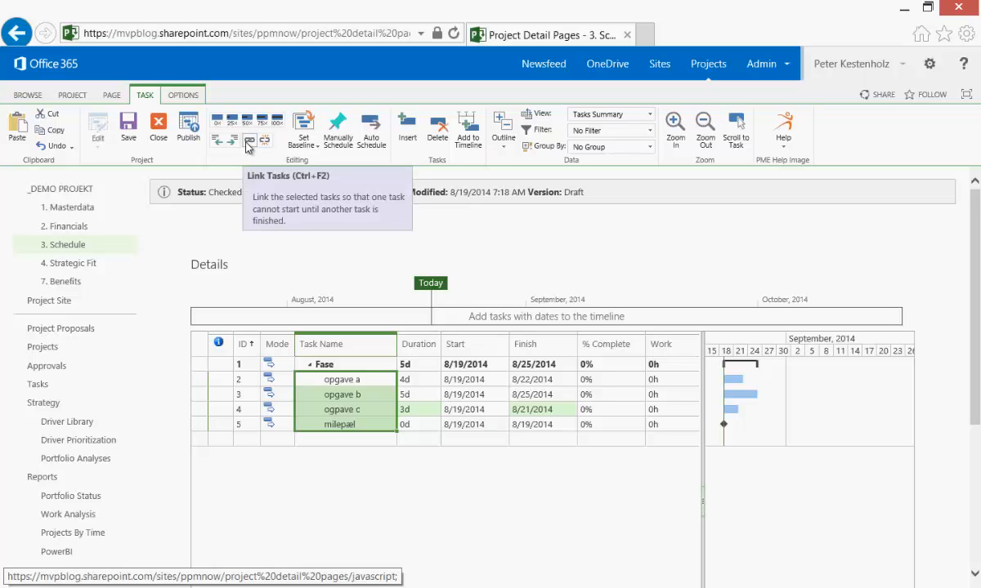
{"action": "left_click", "coordinate": [248, 142]}
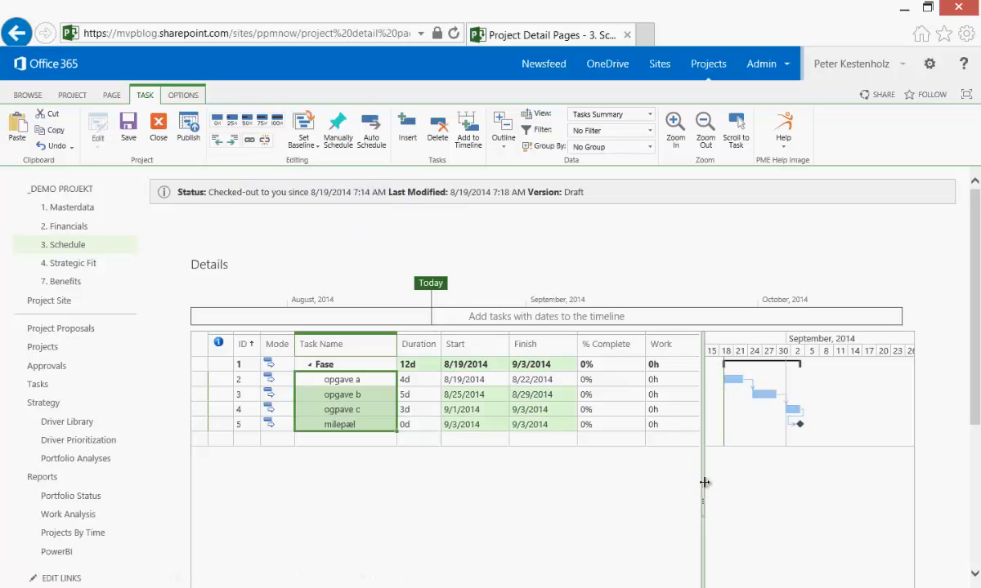
{"action": "left_click_drag", "start_coordinate": [703, 483], "coordinate": [575, 482]}
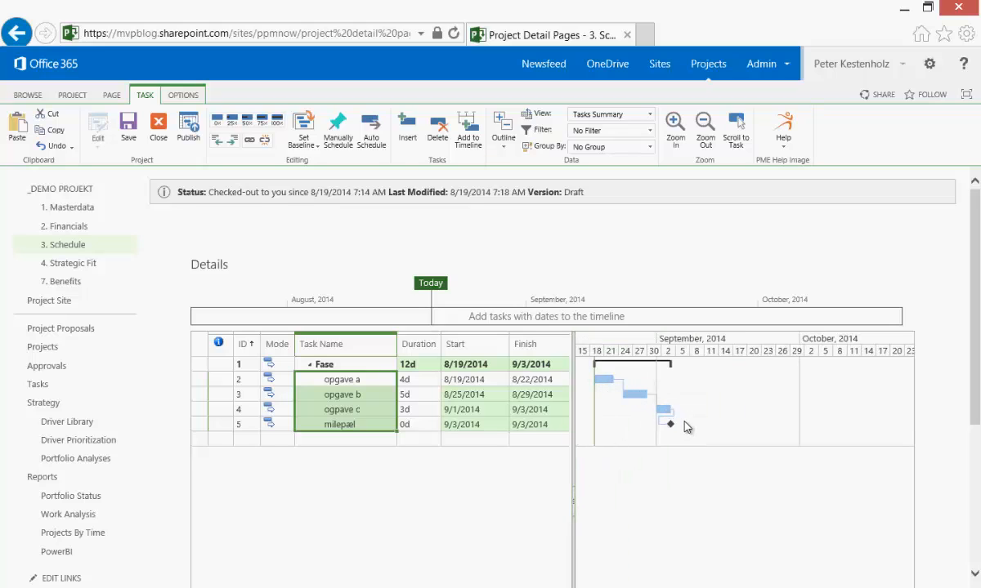
Add the Fase summary task and its four subtasks to the timeline and save the project.
{"action": "left_click_drag", "start_coordinate": [369, 365], "coordinate": [374, 427]}
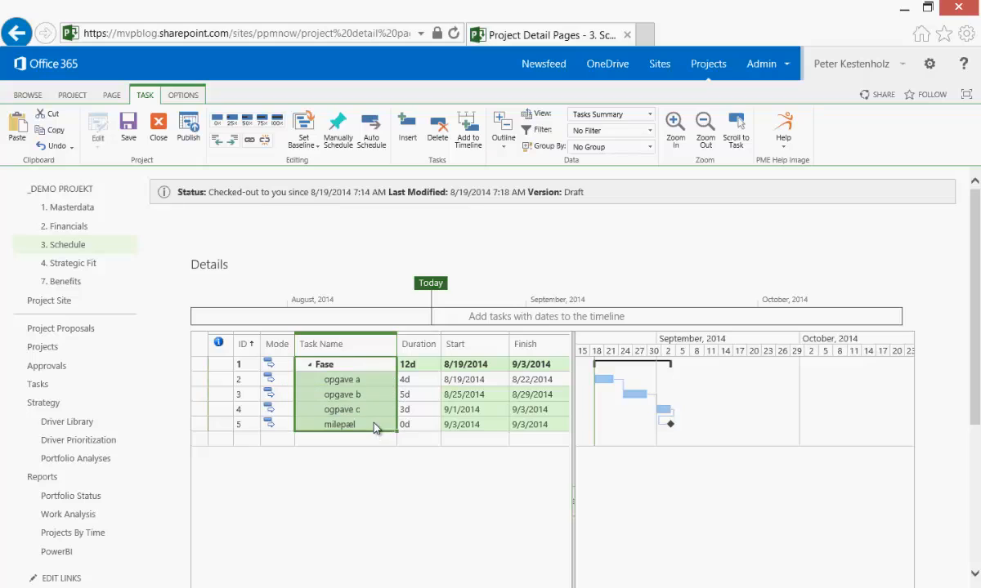
{"action": "left_click", "coordinate": [468, 139]}
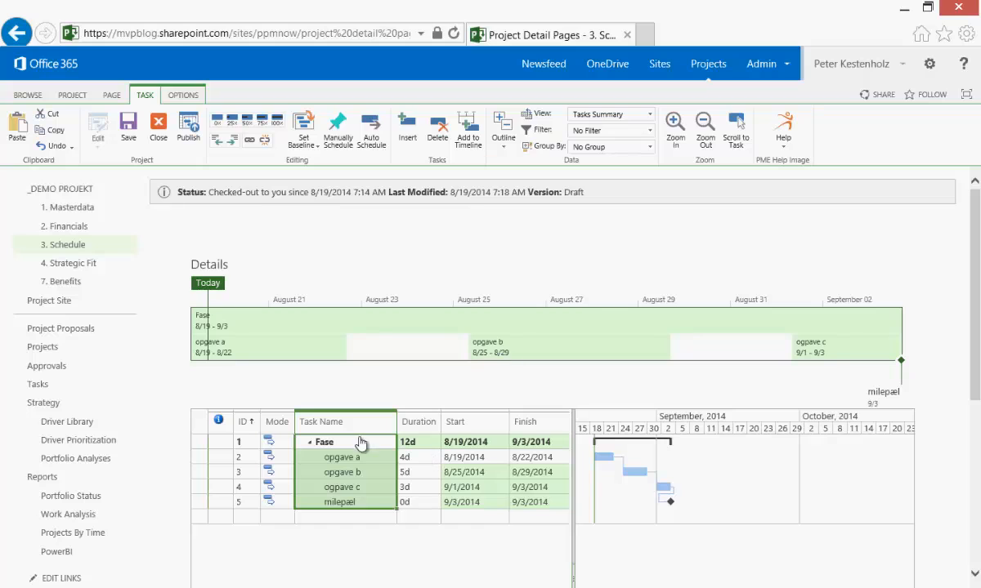
{"action": "left_click", "coordinate": [129, 139]}
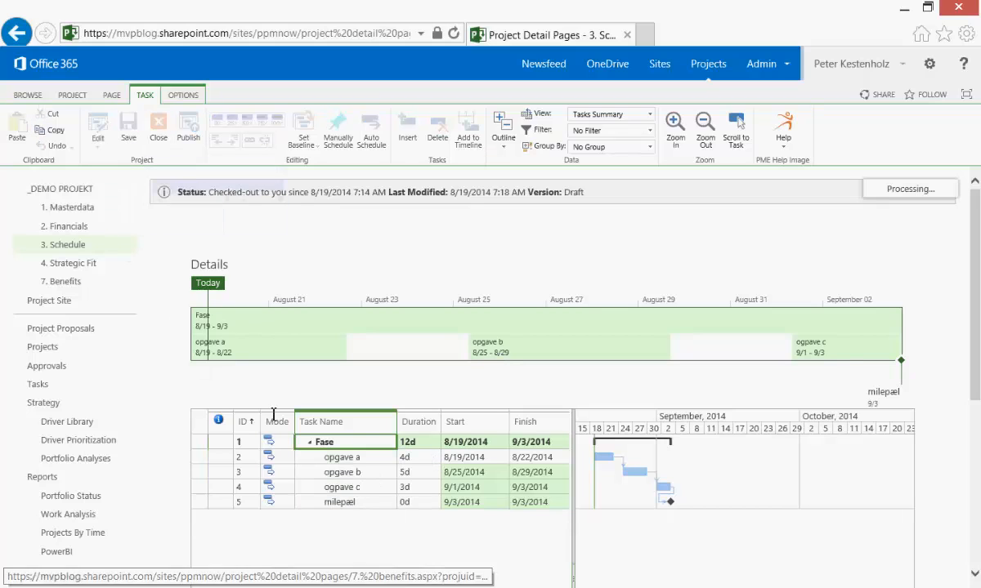
{"action": "left_click", "coordinate": [363, 460]}
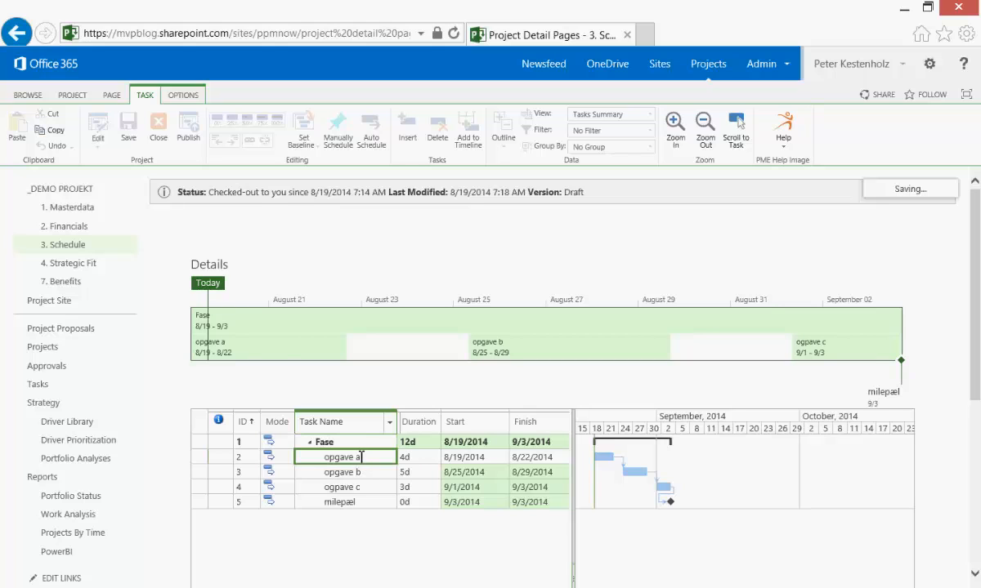
Build the project team by adding the first listed work resource, widening the resource name column, and save the team.
{"action": "left_click", "coordinate": [72, 95]}
{"action": "left_click", "coordinate": [217, 121]}
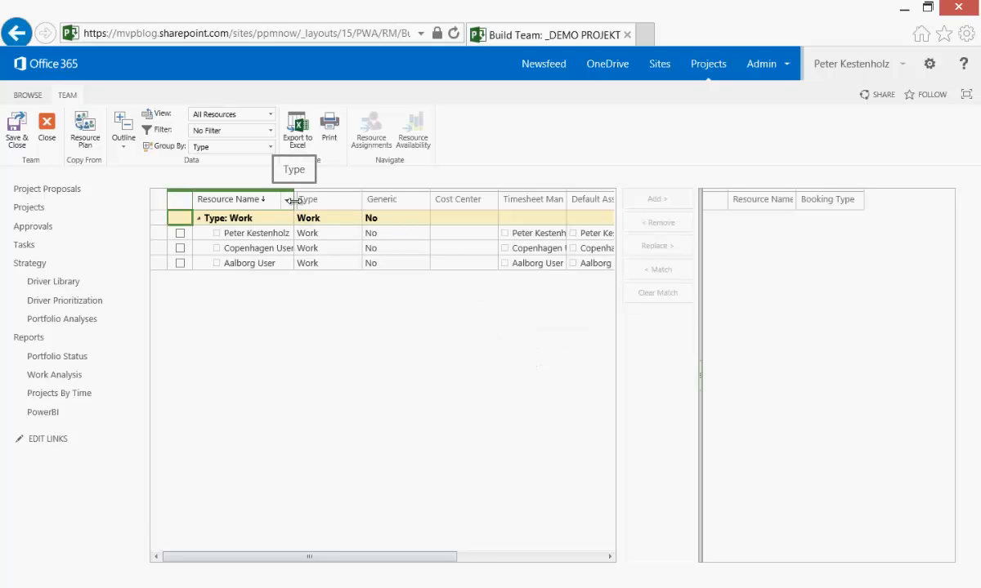
{"action": "left_click_drag", "start_coordinate": [294, 200], "coordinate": [311, 200]}
{"action": "left_click", "coordinate": [302, 237]}
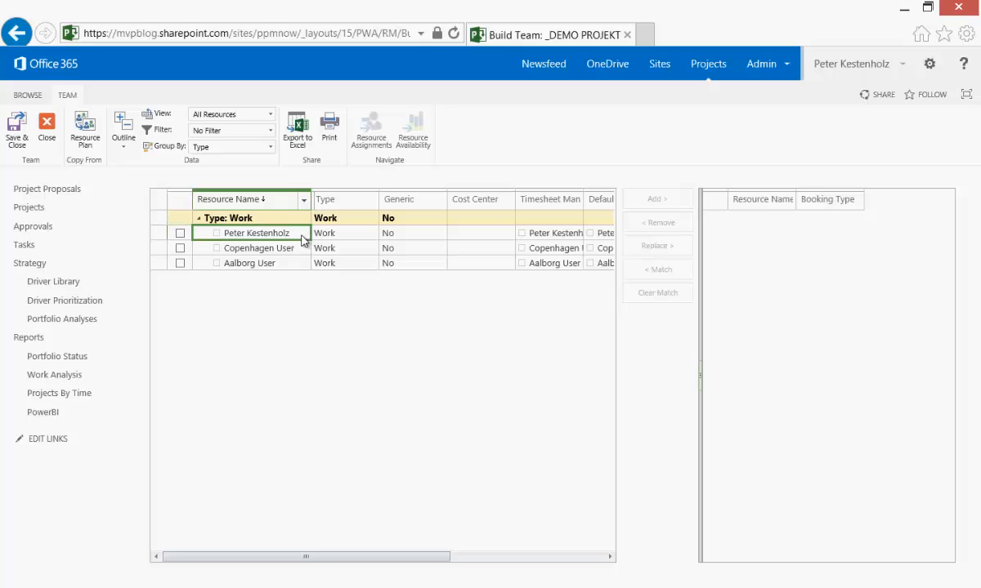
{"action": "left_click", "coordinate": [179, 233]}
{"action": "left_click", "coordinate": [651, 200]}
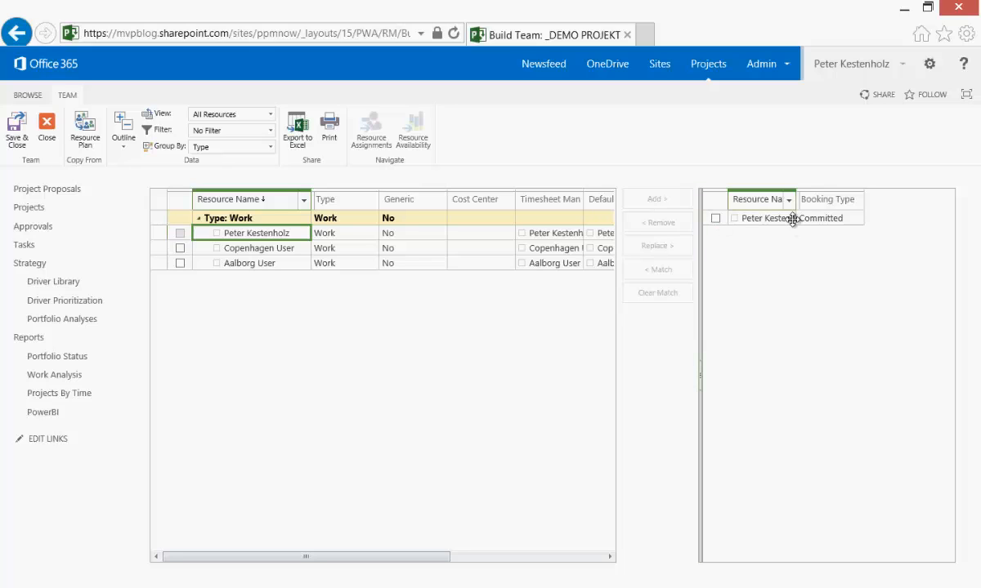
{"action": "left_click", "coordinate": [18, 131]}
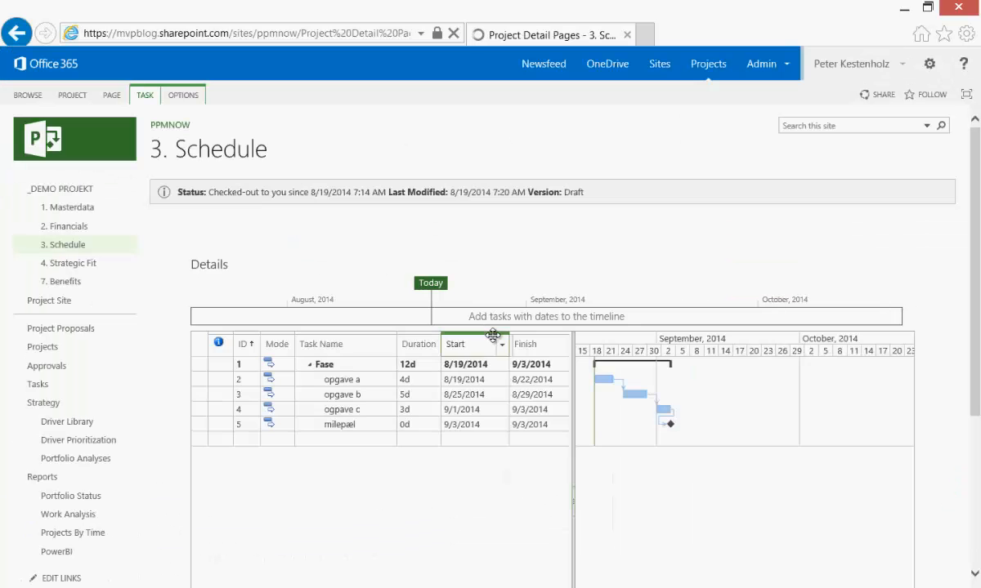
Reveal the resource names column and assign the team member to opgave a and opgave b, checking their work values.
{"action": "left_click_drag", "start_coordinate": [574, 419], "coordinate": [827, 442]}
{"action": "left_click", "coordinate": [752, 459]}
{"action": "left_click", "coordinate": [773, 456]}
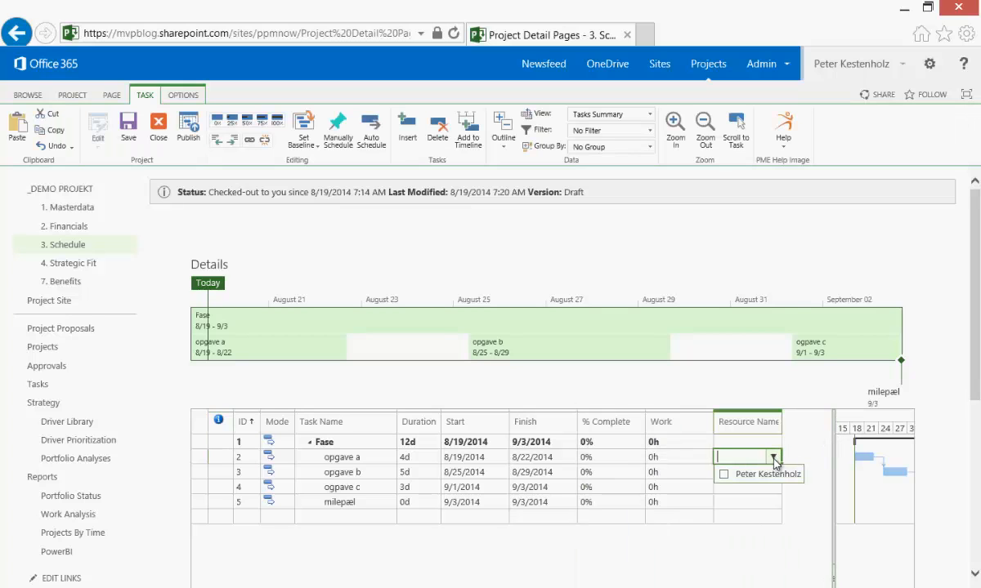
{"action": "left_click", "coordinate": [723, 475]}
{"action": "left_click", "coordinate": [703, 472]}
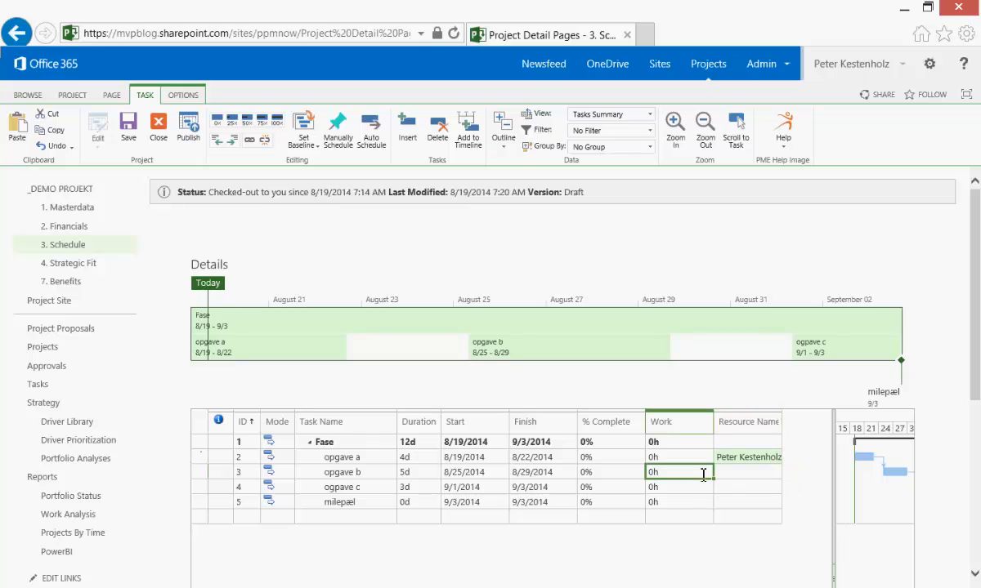
{"action": "left_click", "coordinate": [773, 472]}
{"action": "left_click", "coordinate": [774, 472]}
{"action": "left_click", "coordinate": [722, 488]}
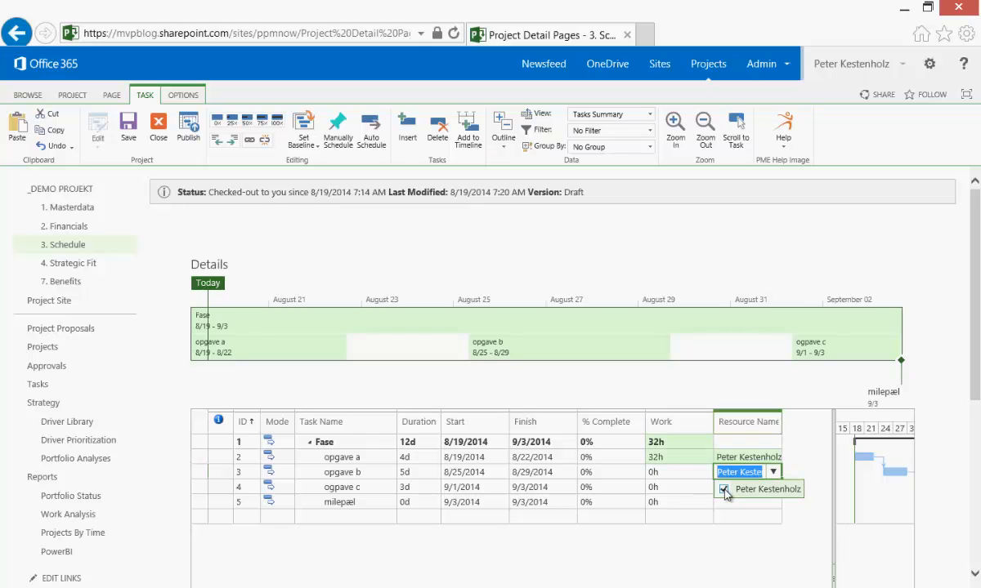
{"action": "left_click", "coordinate": [712, 474]}
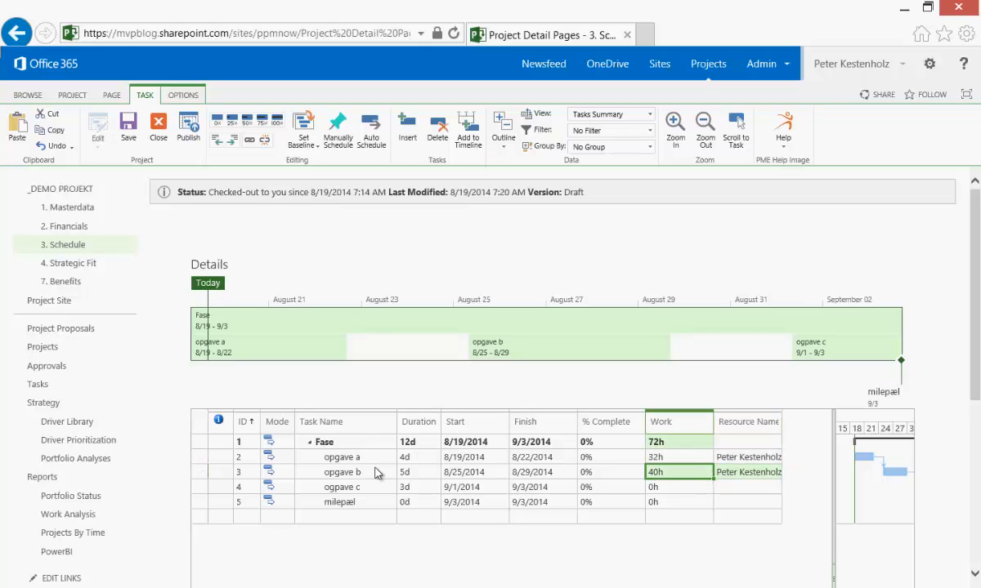
{"action": "left_click", "coordinate": [661, 460]}
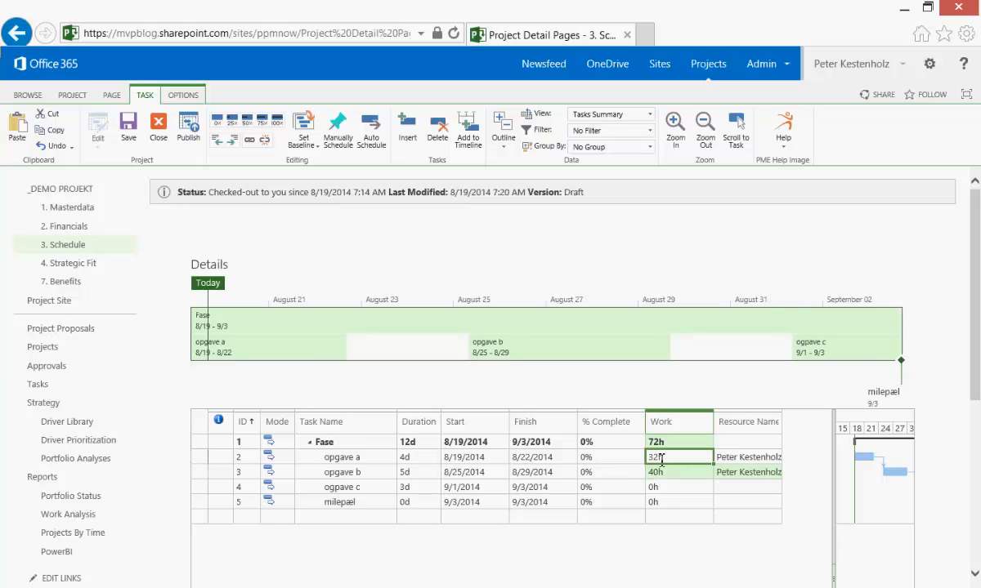
{"action": "left_click", "coordinate": [658, 473]}
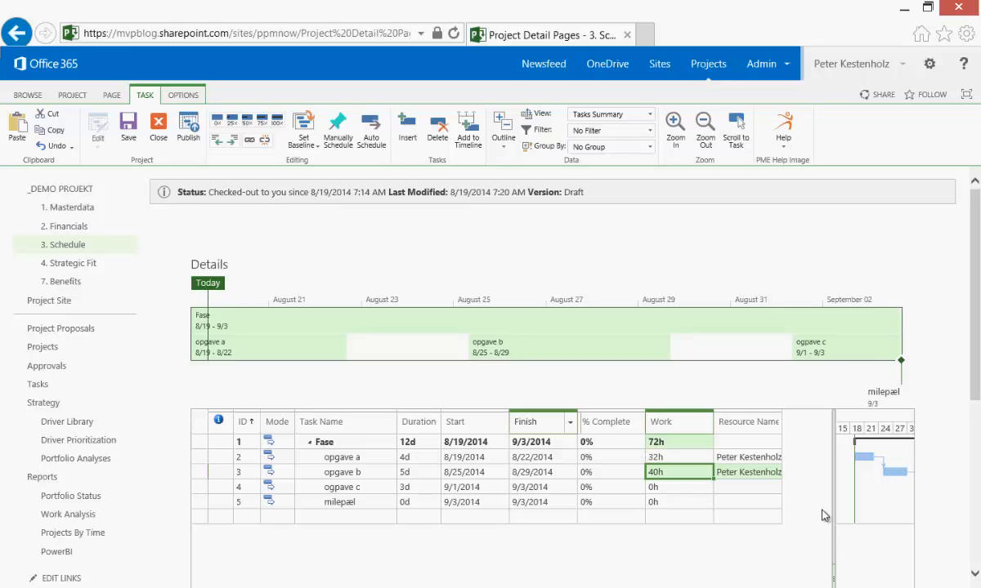
Widen the Gantt chart area and set the schedule's default Baseline.
{"action": "left_click_drag", "start_coordinate": [835, 506], "coordinate": [713, 525]}
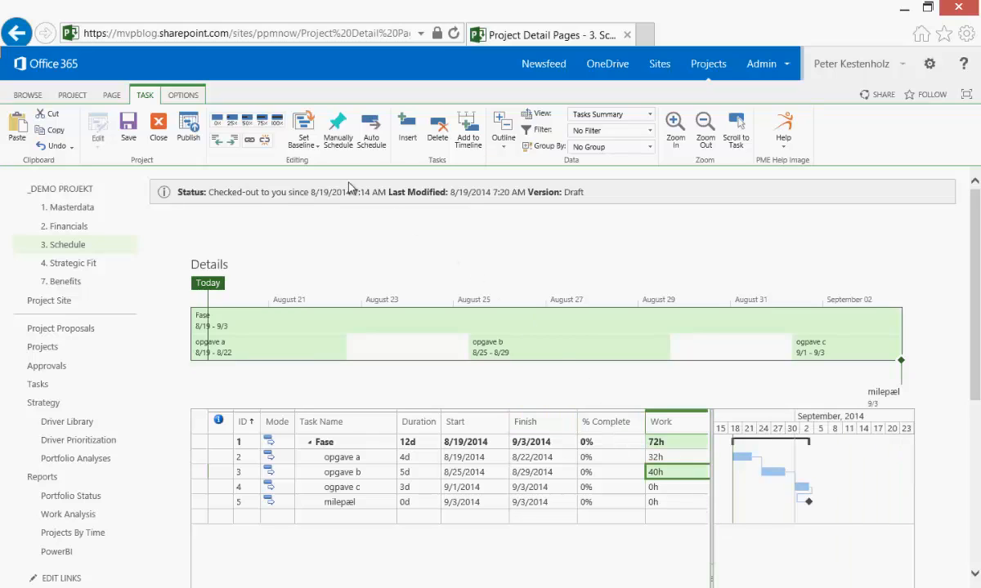
{"action": "left_click", "coordinate": [303, 144]}
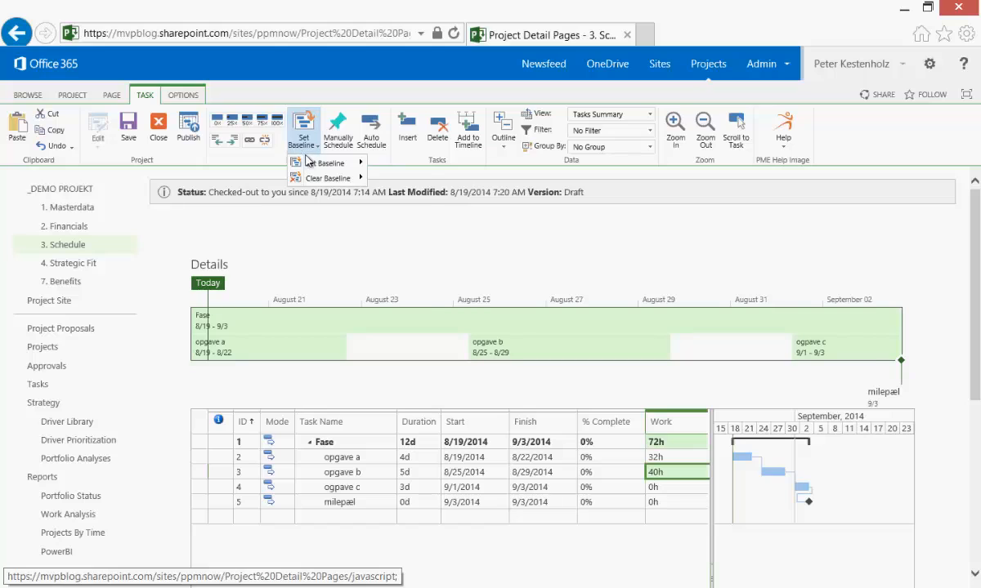
{"action": "mouse_move", "coordinate": [310, 165]}
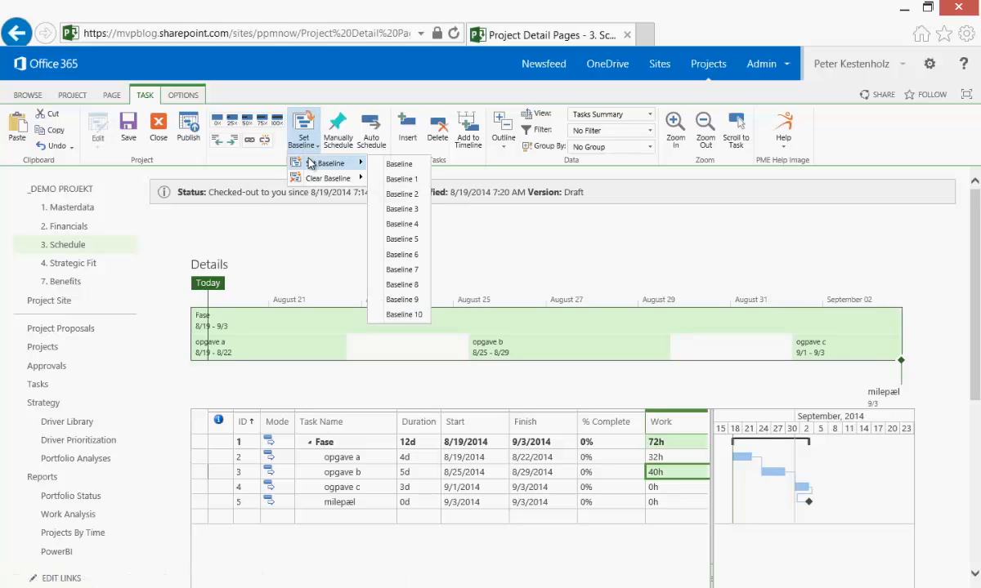
{"action": "left_click", "coordinate": [404, 166]}
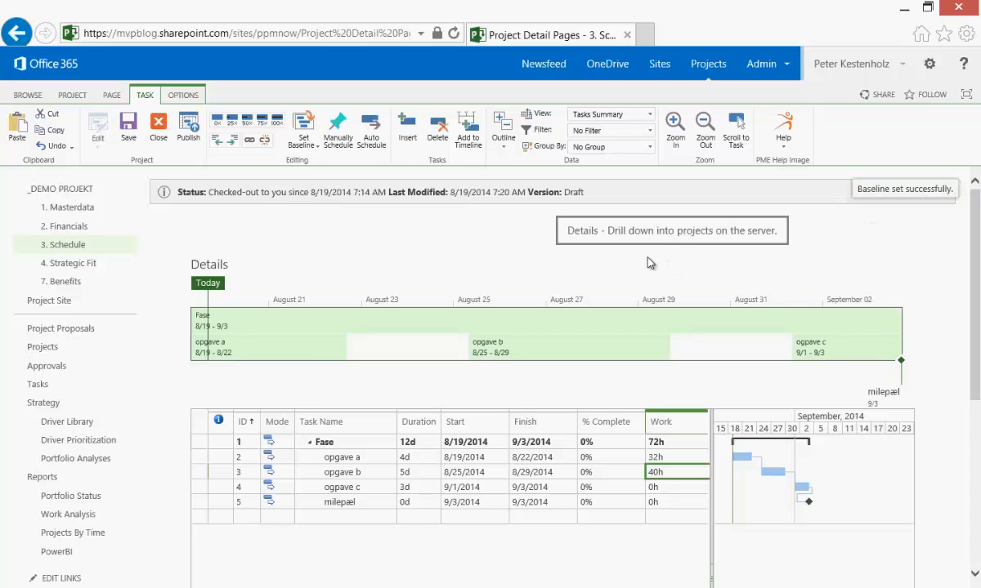
Set the duration of opgave b to 10 days.
{"action": "left_click", "coordinate": [415, 474]}
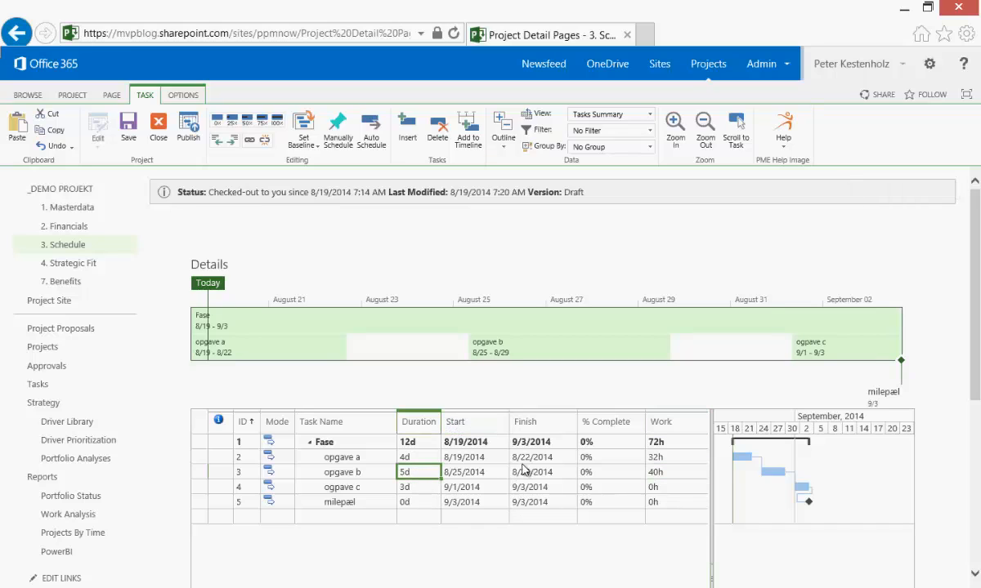
{"action": "type", "text": "10"}
{"action": "key", "text": "Tab"}
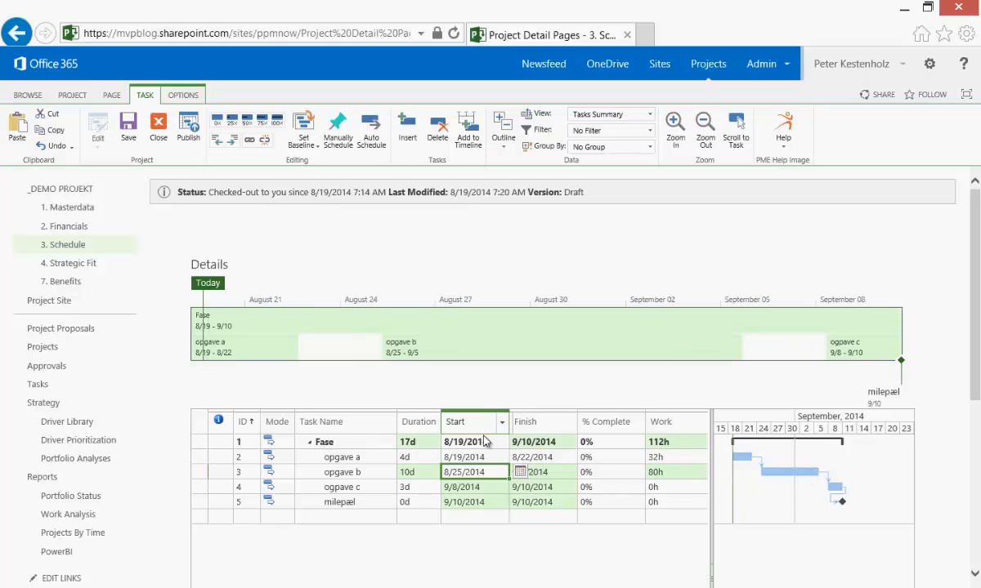
Show the schedule in the Tasks Tracking view with a larger Gantt chart to compare the tasks against the baseline.
{"action": "left_click", "coordinate": [646, 116]}
{"action": "scroll", "coordinate": [641, 331], "scroll_direction": "down", "scroll_amount": 1}
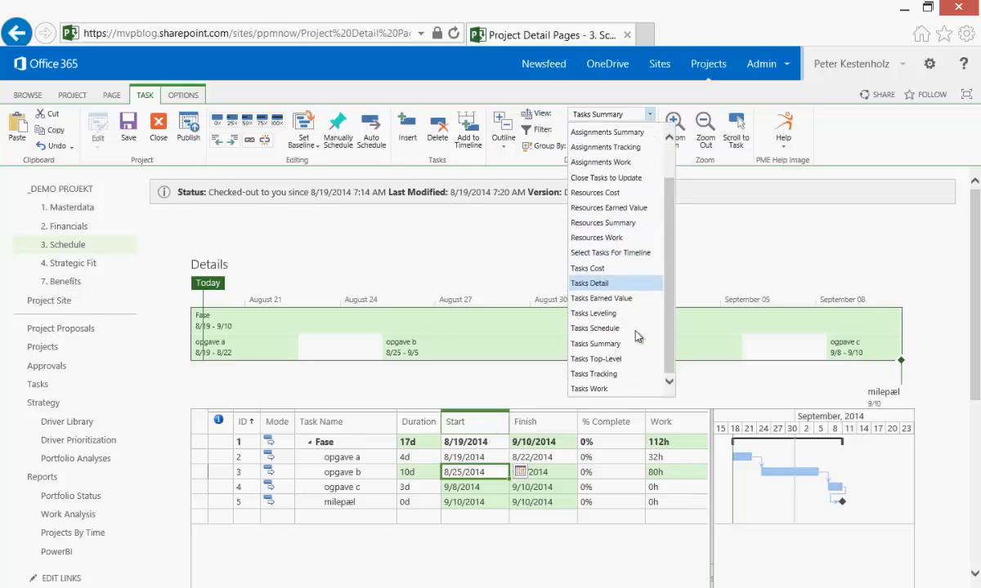
{"action": "left_click", "coordinate": [605, 373]}
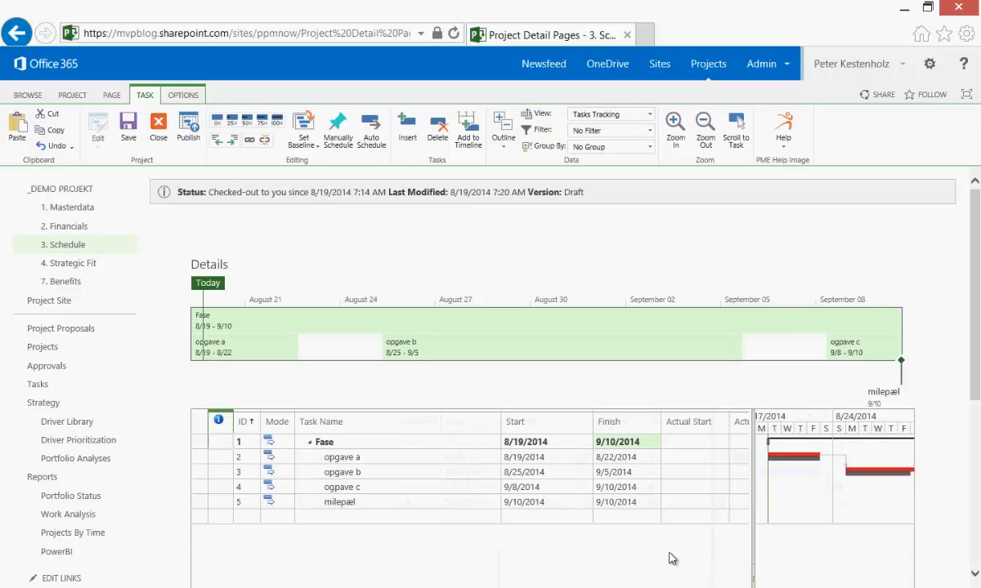
{"action": "left_click_drag", "start_coordinate": [749, 514], "coordinate": [669, 516]}
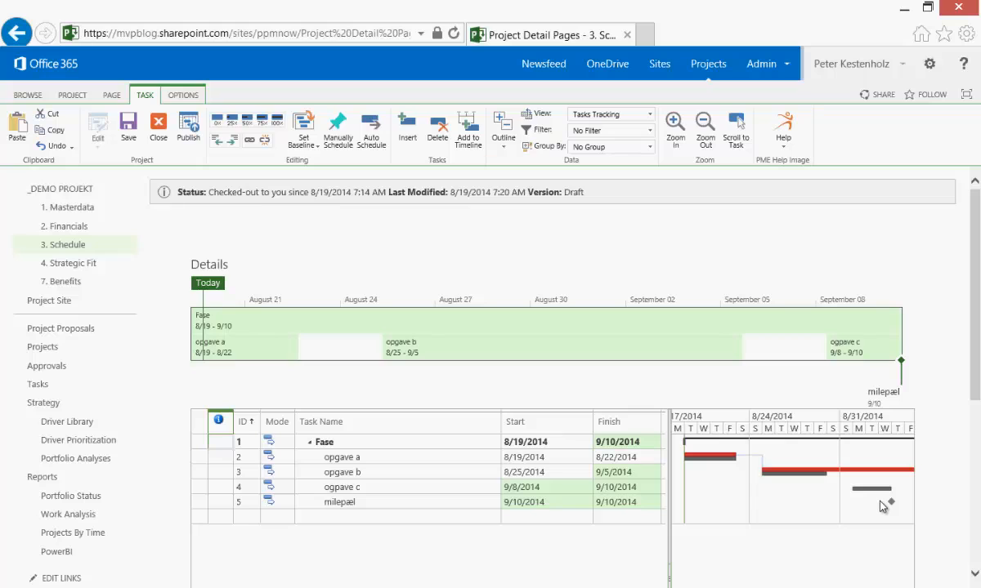
{"action": "left_click", "coordinate": [701, 128]}
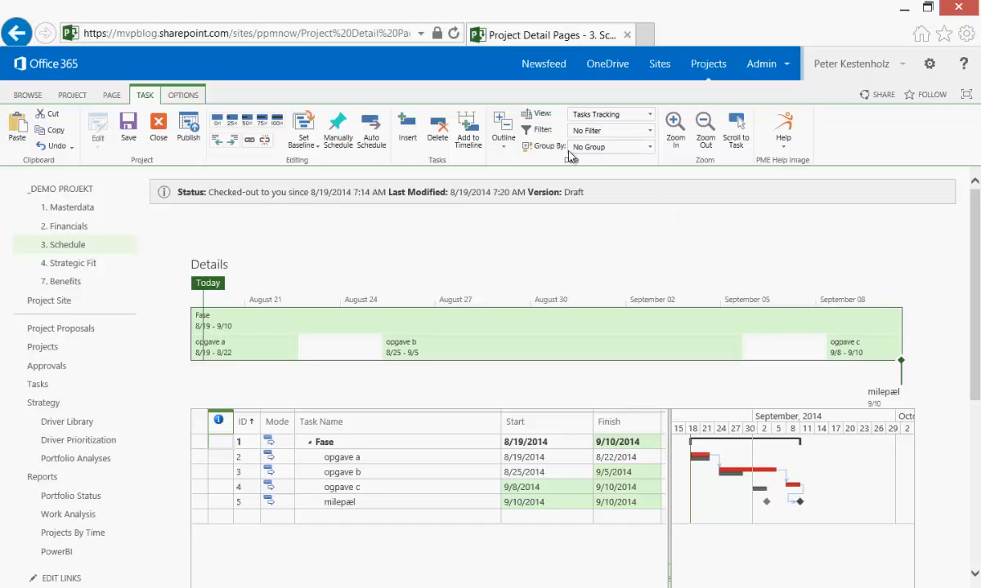
Return the schedule to the Tasks Summary view and publish the project.
{"action": "left_click", "coordinate": [612, 115]}
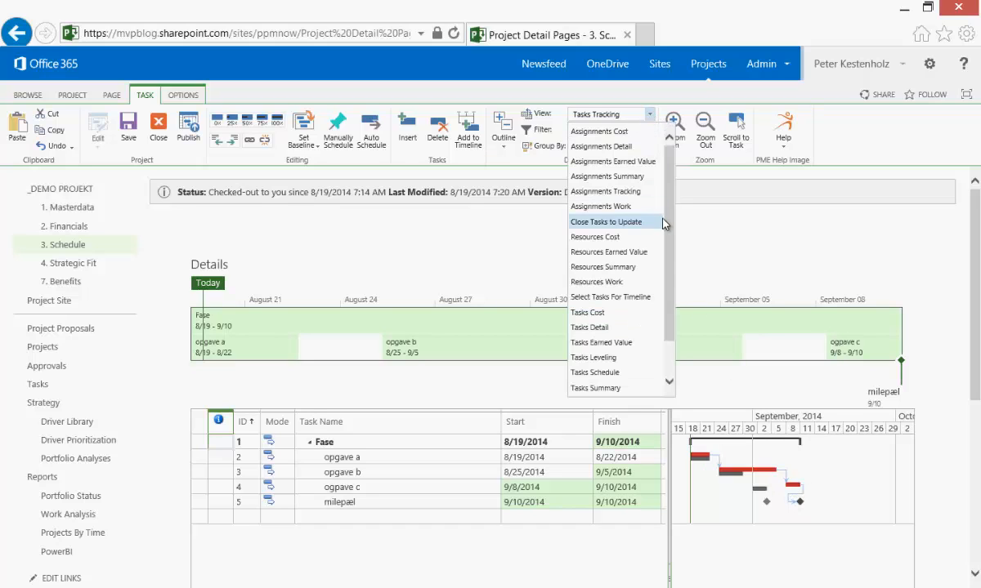
{"action": "left_click", "coordinate": [604, 389]}
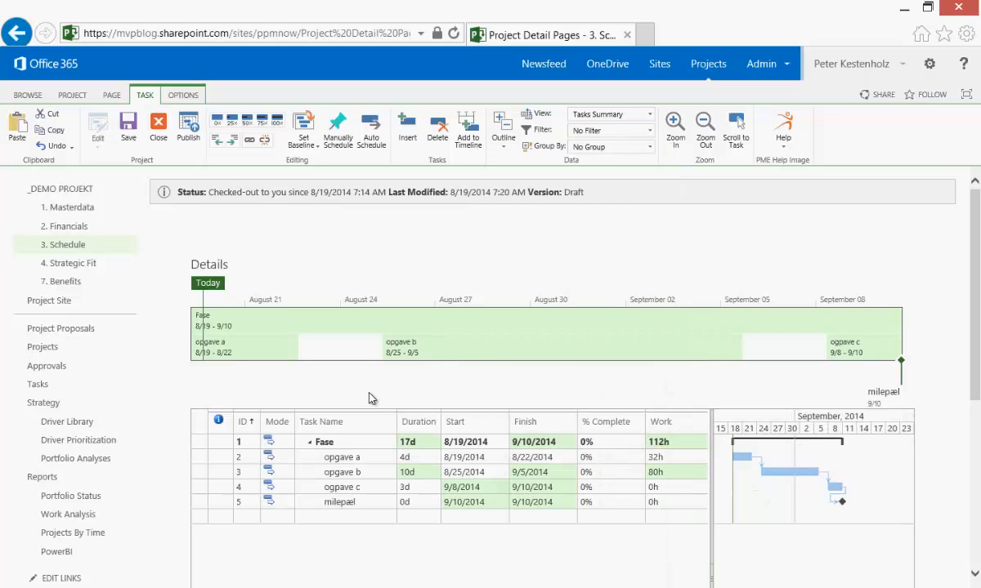
{"action": "left_click", "coordinate": [193, 139]}
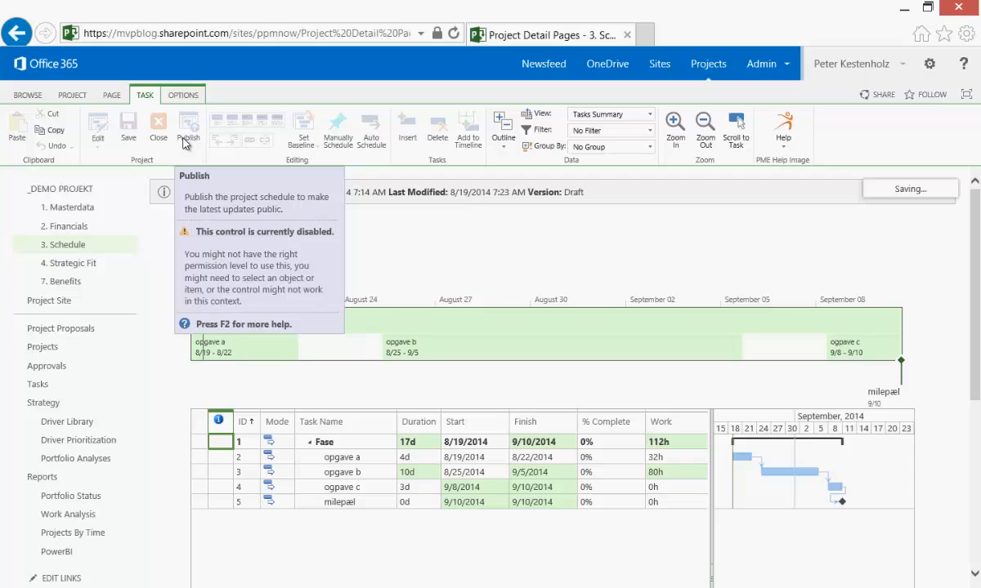
Open the Tasks page in a new browser tab and close the published project.
{"action": "middle_click", "coordinate": [39, 383]}
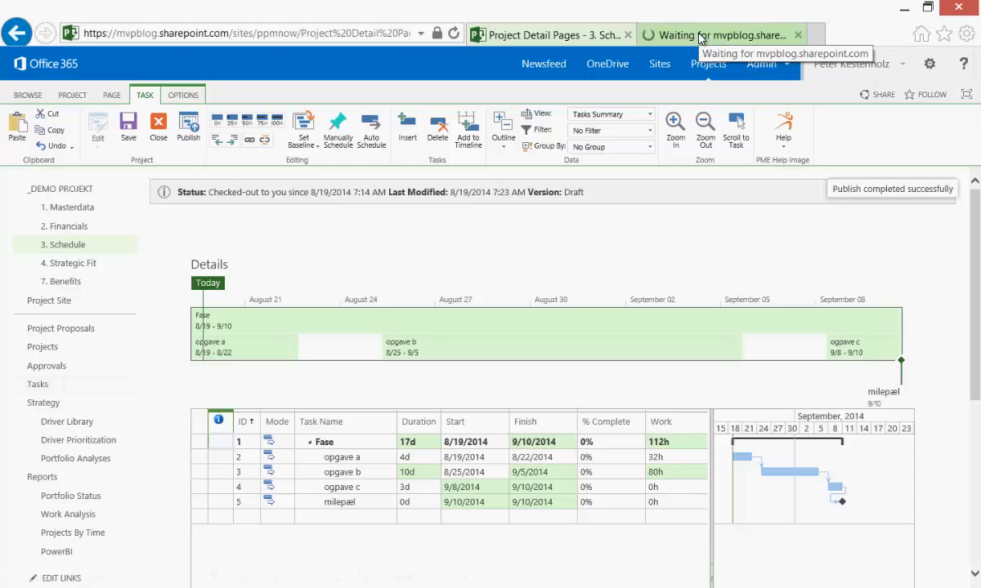
{"action": "left_click", "coordinate": [161, 140]}
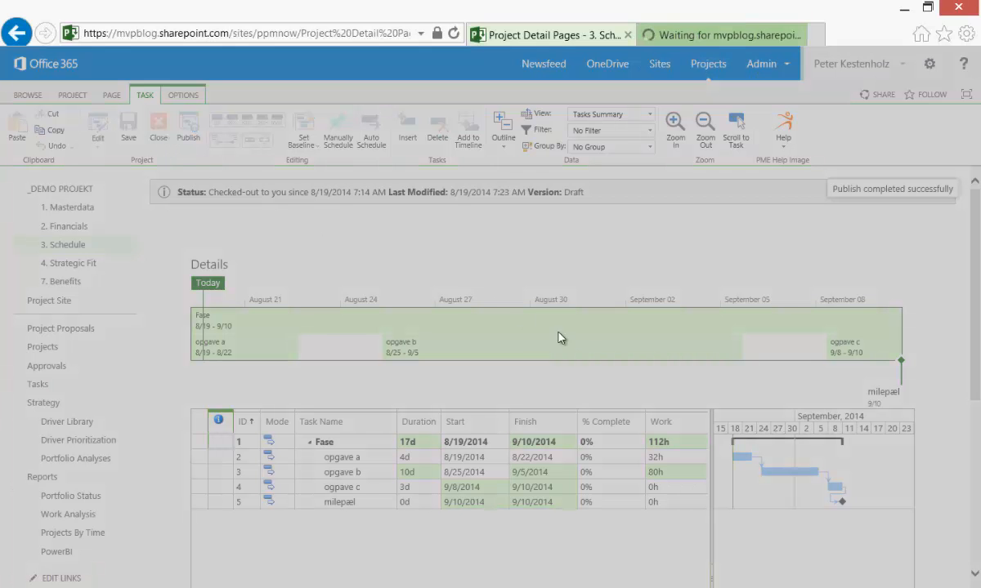
{"action": "left_click", "coordinate": [521, 364]}
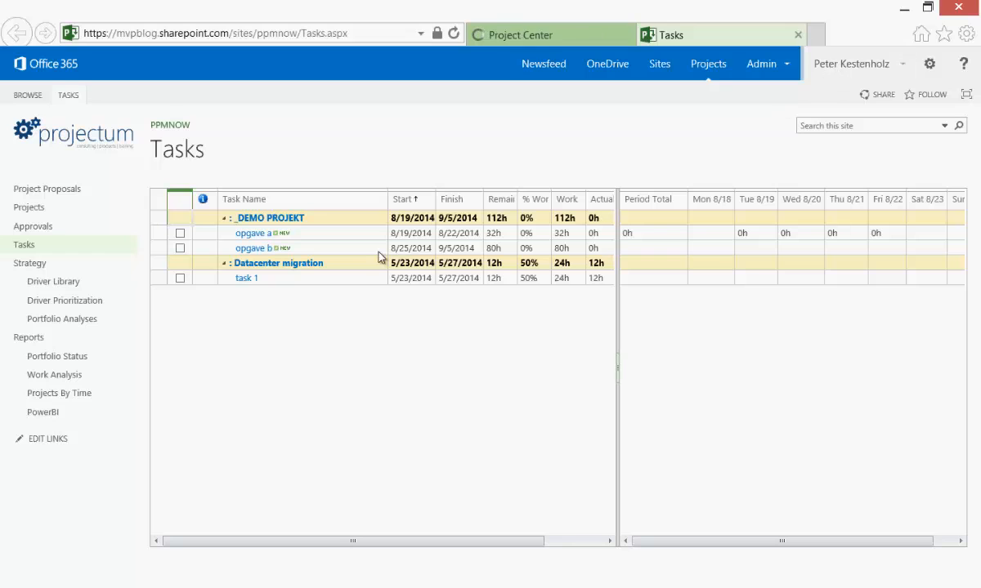
Report opgave a as 100% work complete and send the status update for approval.
{"action": "left_click", "coordinate": [274, 245]}
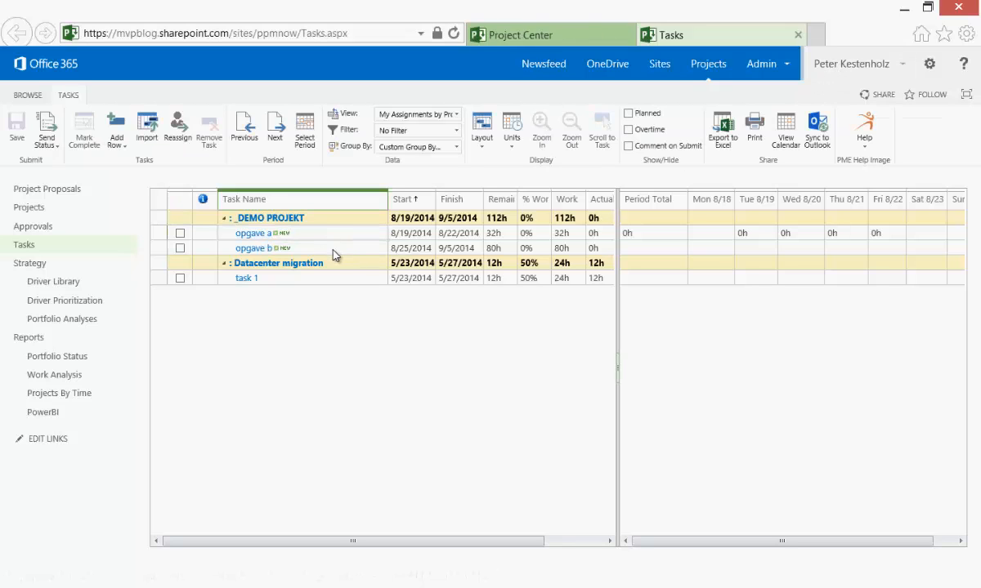
{"action": "left_click", "coordinate": [492, 236]}
{"action": "left_click", "coordinate": [600, 238]}
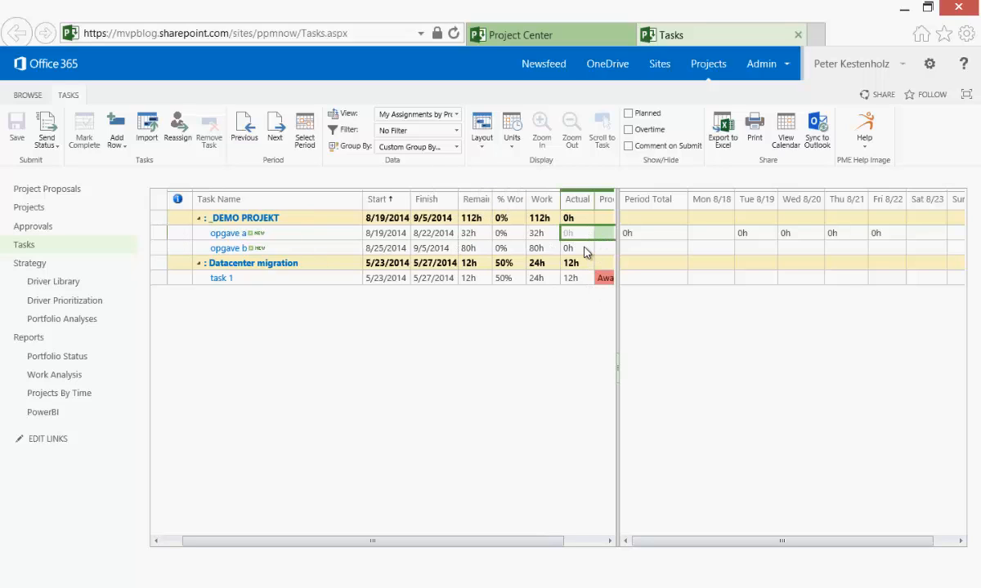
{"action": "left_click", "coordinate": [506, 235]}
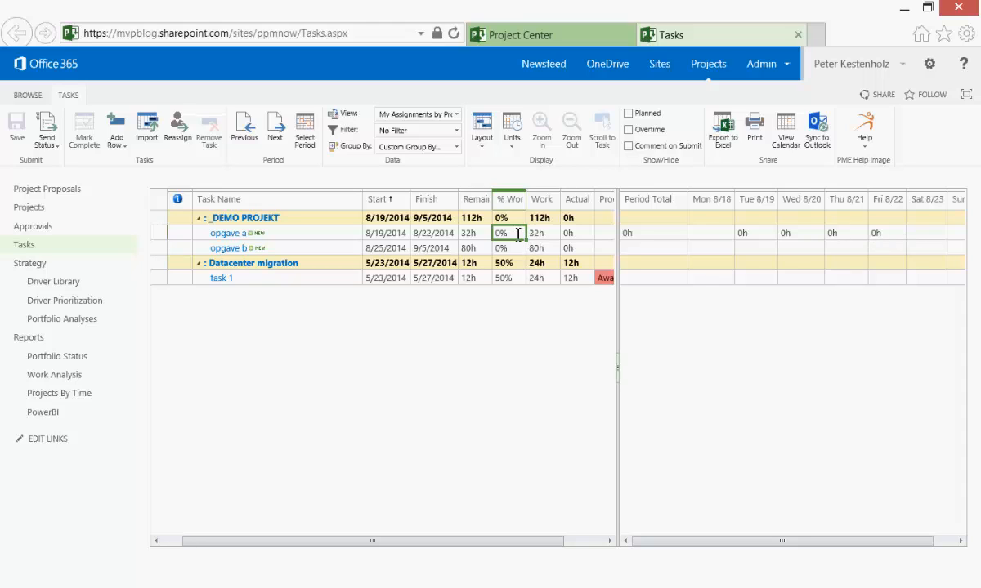
{"action": "type", "text": "100"}
{"action": "key", "text": "Tab"}
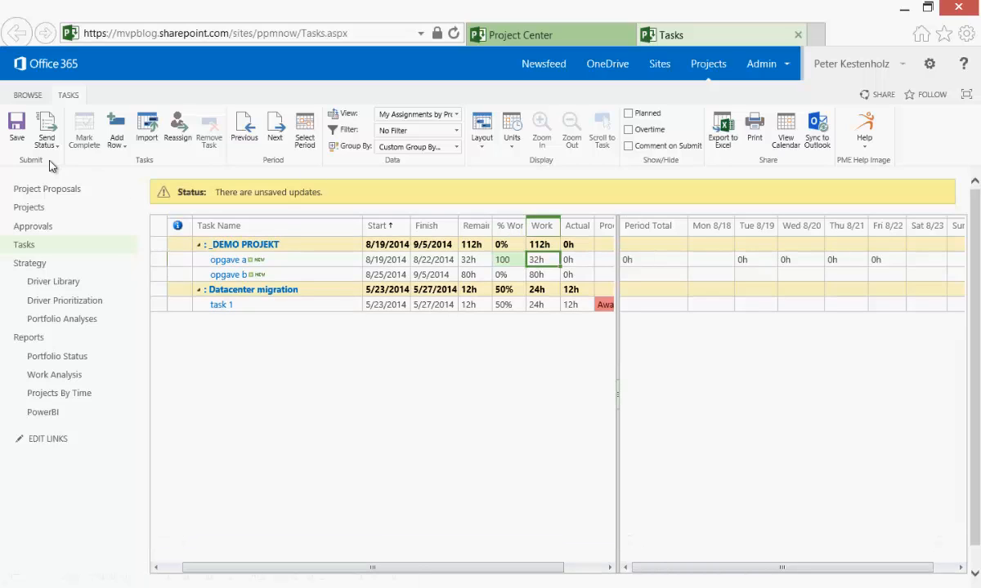
{"action": "left_click", "coordinate": [38, 143]}
{"action": "left_click", "coordinate": [86, 161]}
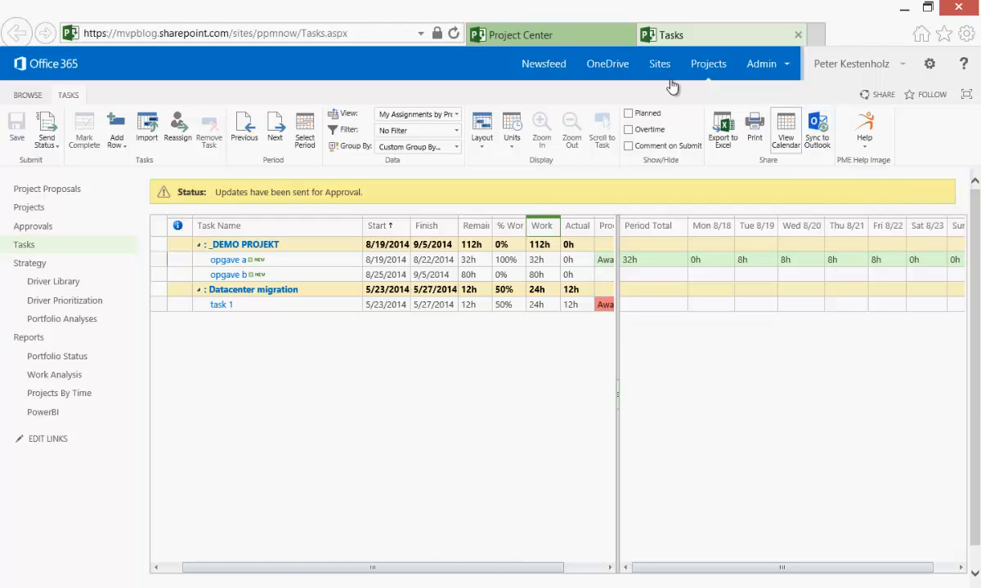
Return to the Project Center, open the _DEMO PROJEKT schedule and check the completion percentage of opgave a.
{"action": "left_click", "coordinate": [543, 37]}
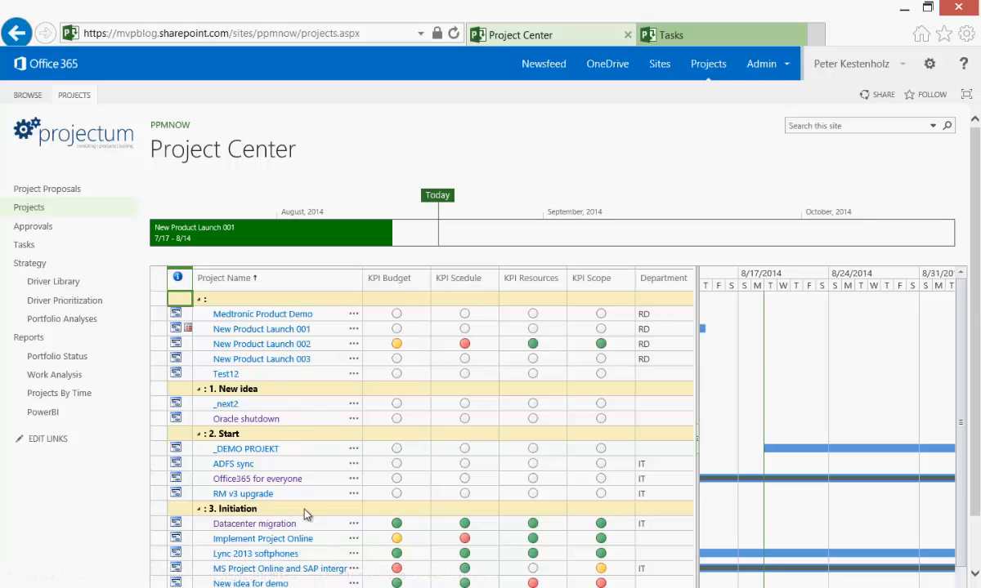
{"action": "left_click", "coordinate": [439, 511]}
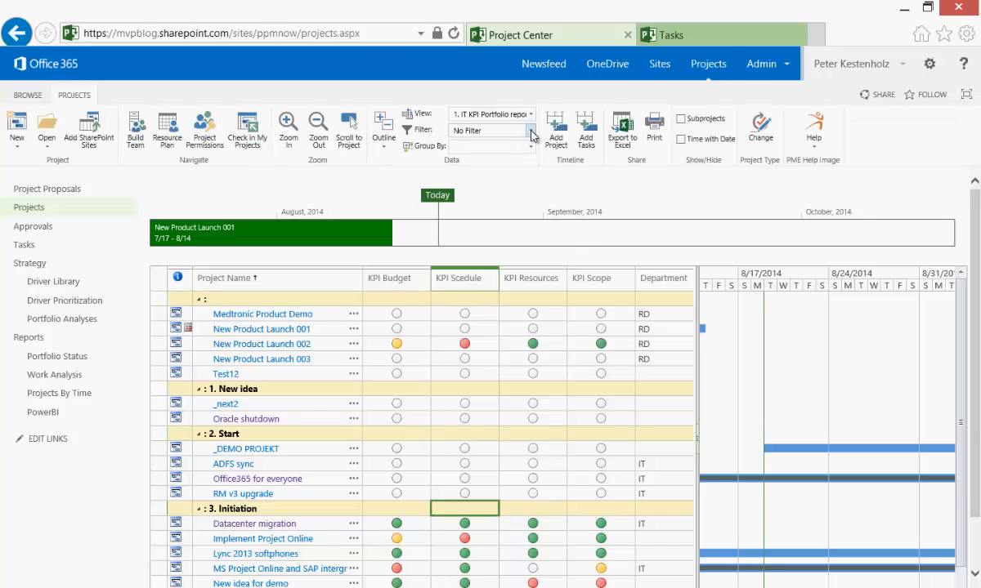
{"action": "left_click", "coordinate": [530, 115]}
{"action": "left_click", "coordinate": [534, 118]}
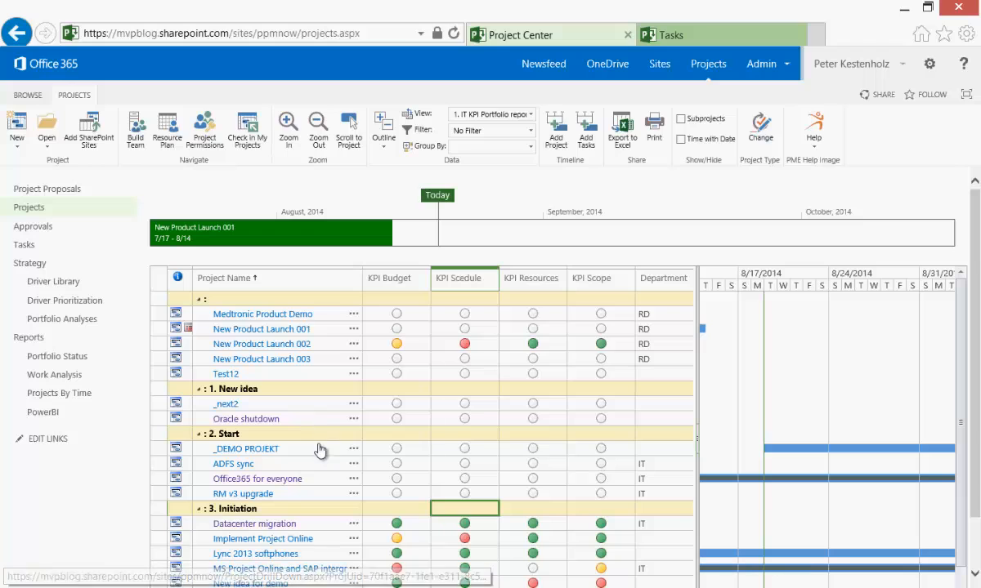
{"action": "left_click", "coordinate": [266, 456]}
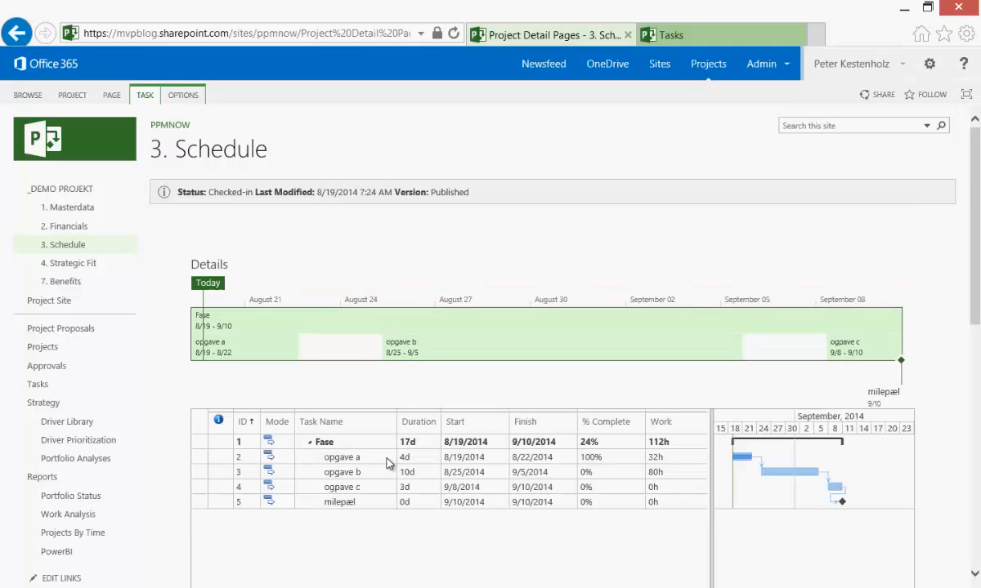
{"action": "left_click", "coordinate": [385, 463]}
{"action": "left_click", "coordinate": [592, 458]}
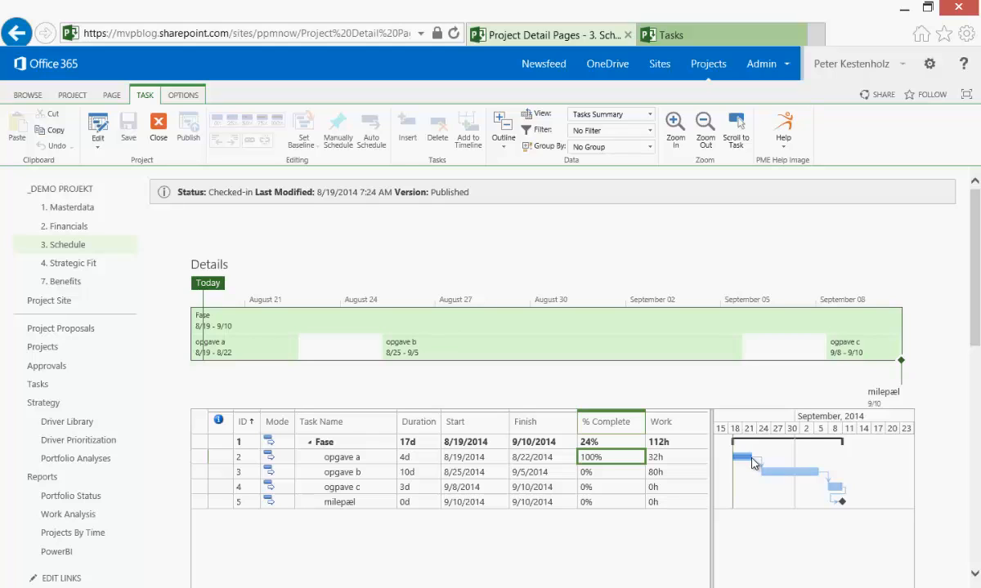
View the demo project's workflow status page, and look over the home page of its project site.
{"action": "left_click", "coordinate": [87, 196]}
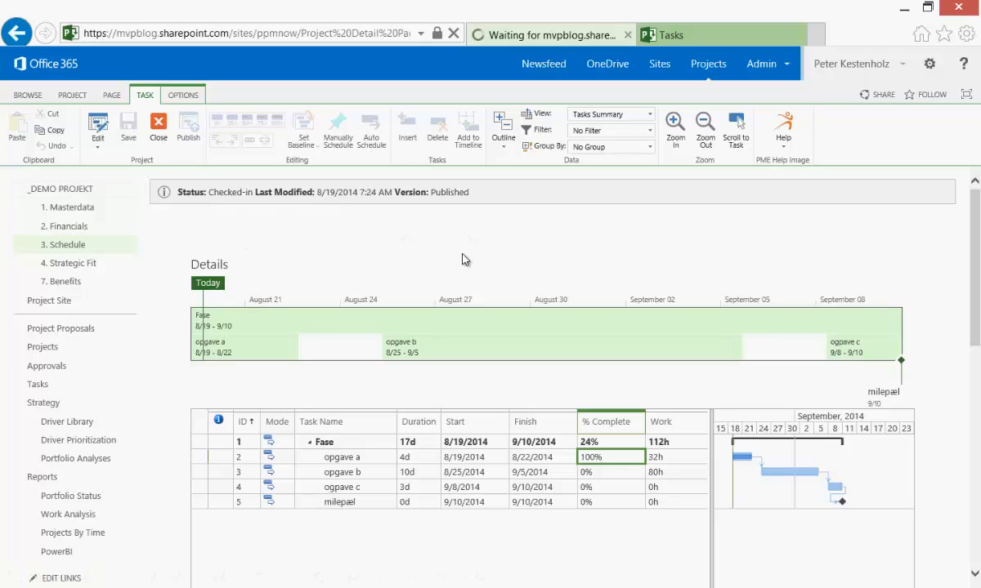
{"action": "left_click", "coordinate": [77, 233]}
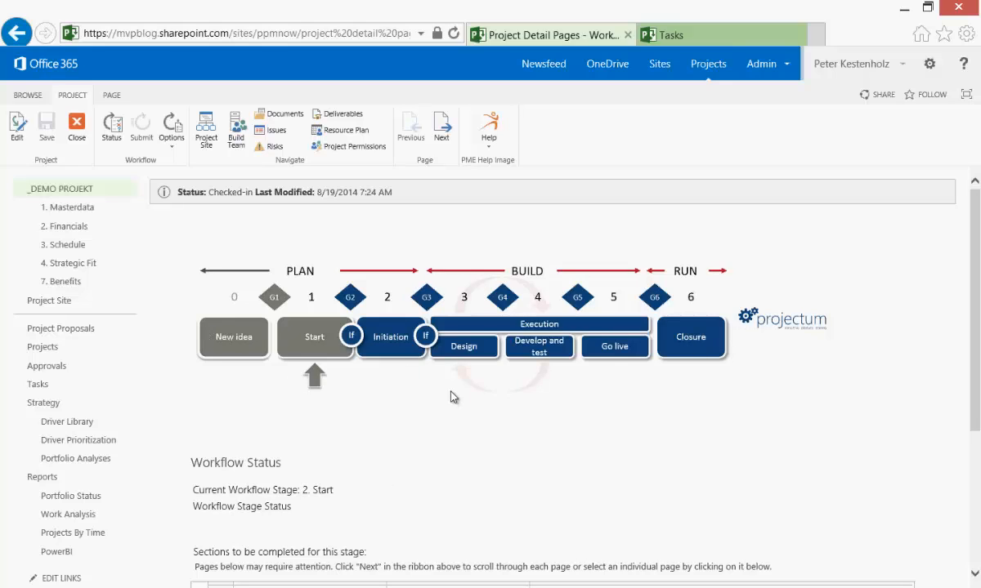
{"action": "left_click", "coordinate": [49, 301]}
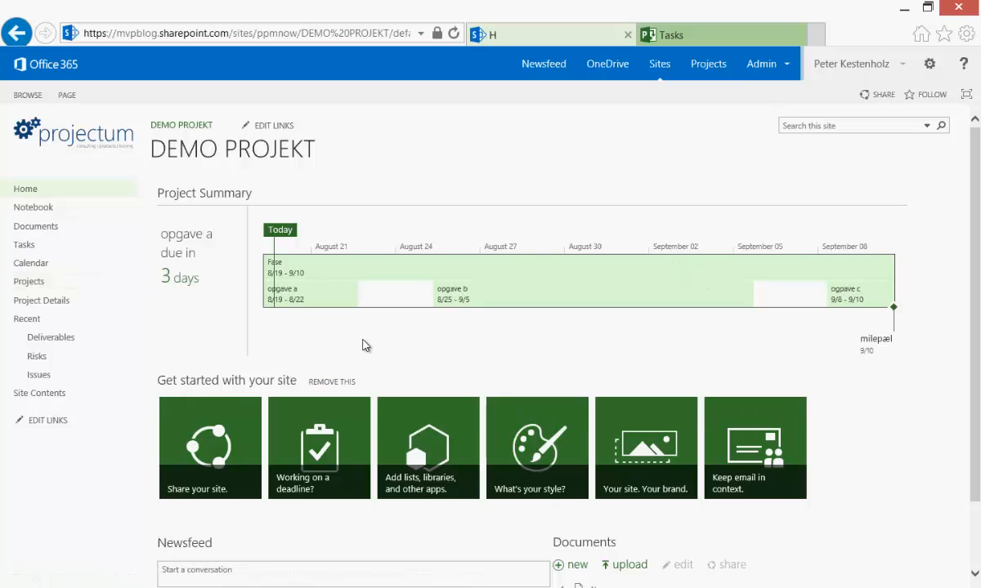
{"action": "scroll", "coordinate": [625, 527], "scroll_direction": "down", "scroll_amount": 2}
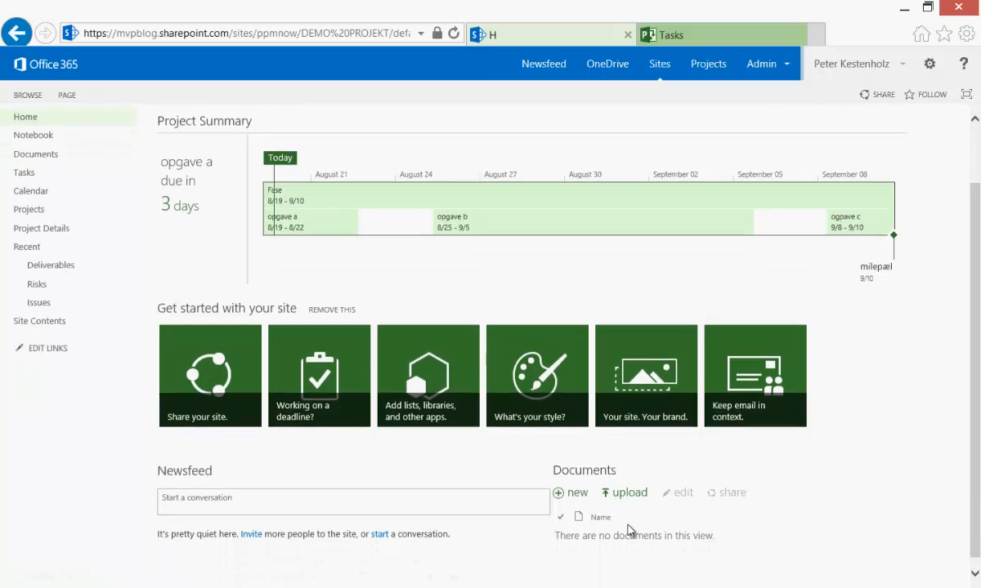
{"action": "scroll", "coordinate": [572, 491], "scroll_direction": "up", "scroll_amount": 2}
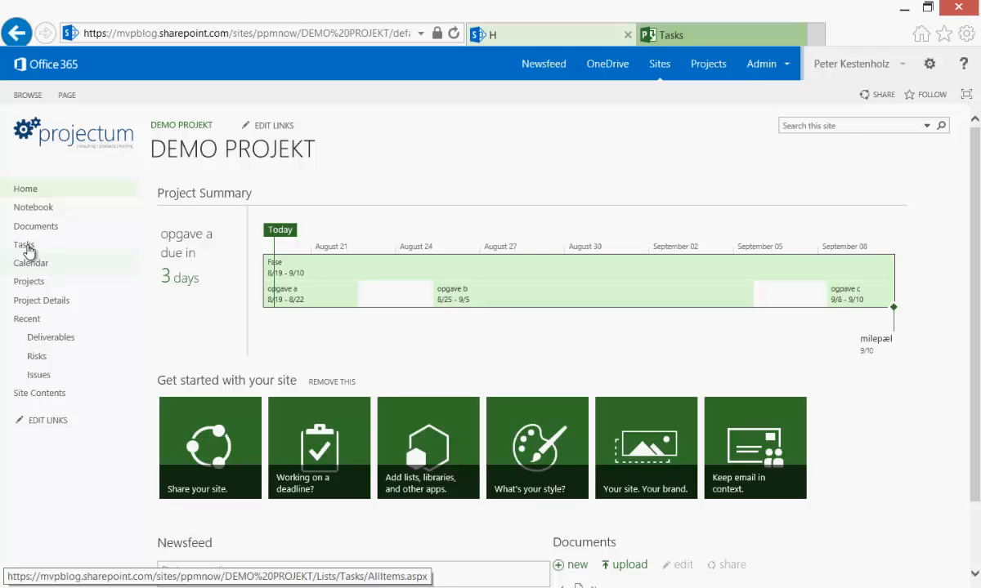
Open the project site's task list and read the notice about where the project can be edited.
{"action": "left_click", "coordinate": [24, 246]}
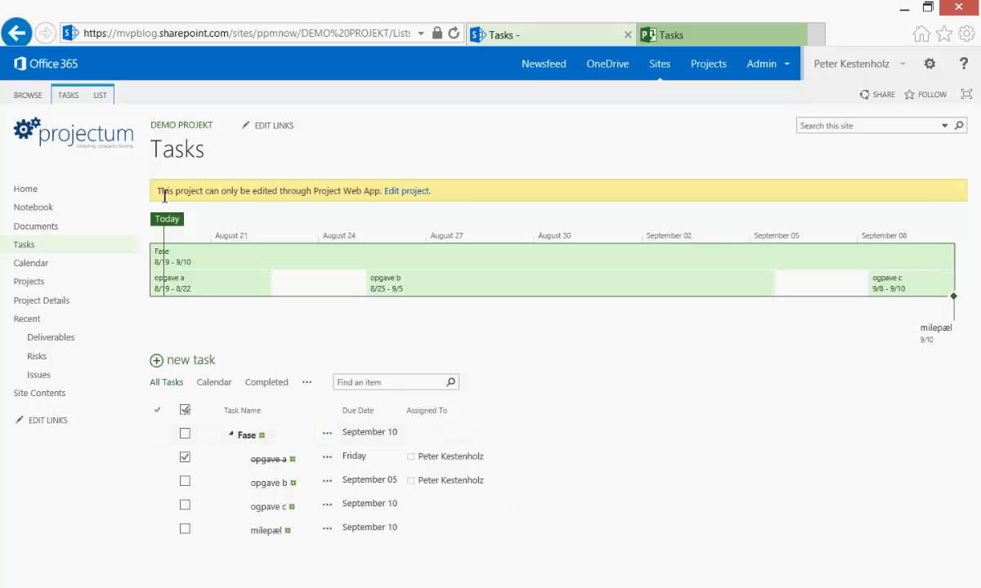
{"action": "left_click_drag", "start_coordinate": [155, 190], "coordinate": [380, 199]}
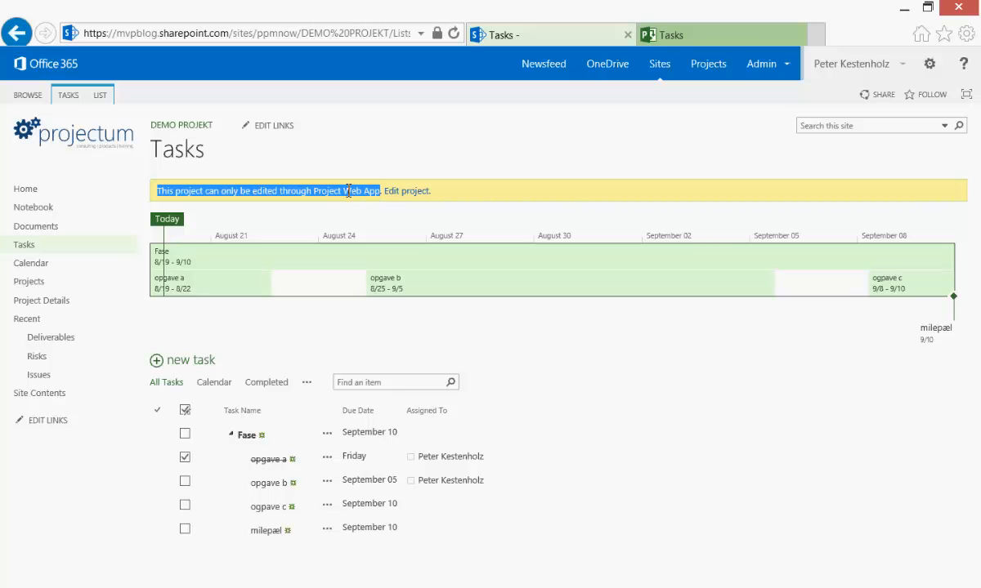
{"action": "left_click", "coordinate": [347, 191]}
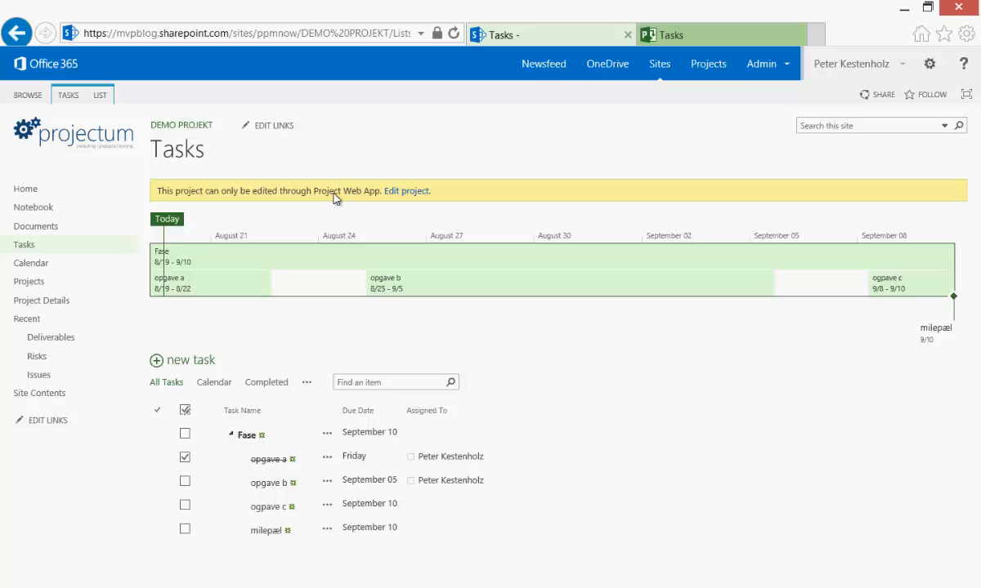
Go back to the Project Center and look over the KPI indicators of the listed projects.
{"action": "left_click", "coordinate": [37, 280]}
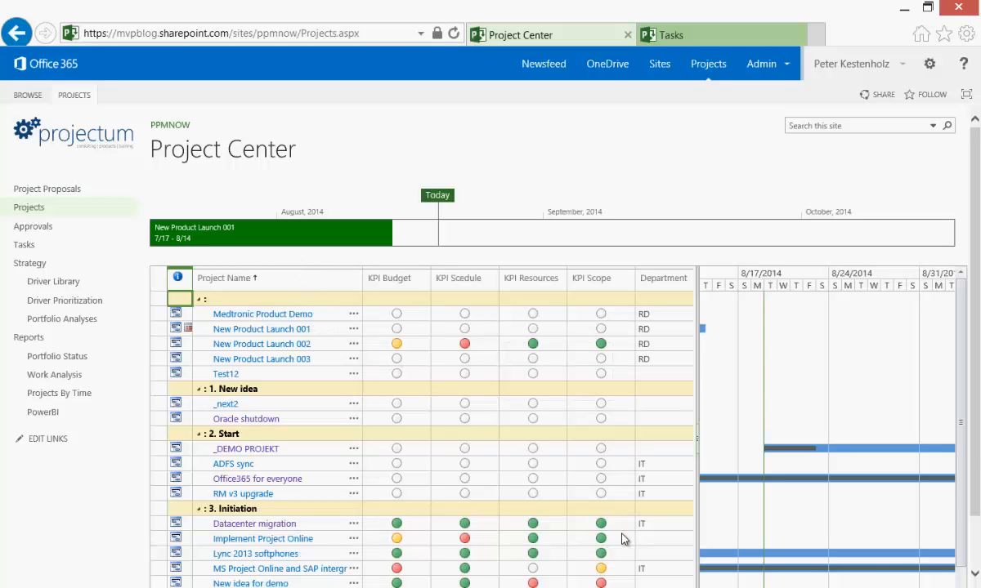
{"action": "left_click", "coordinate": [559, 543]}
{"action": "scroll", "coordinate": [556, 546], "scroll_direction": "down", "scroll_amount": 1}
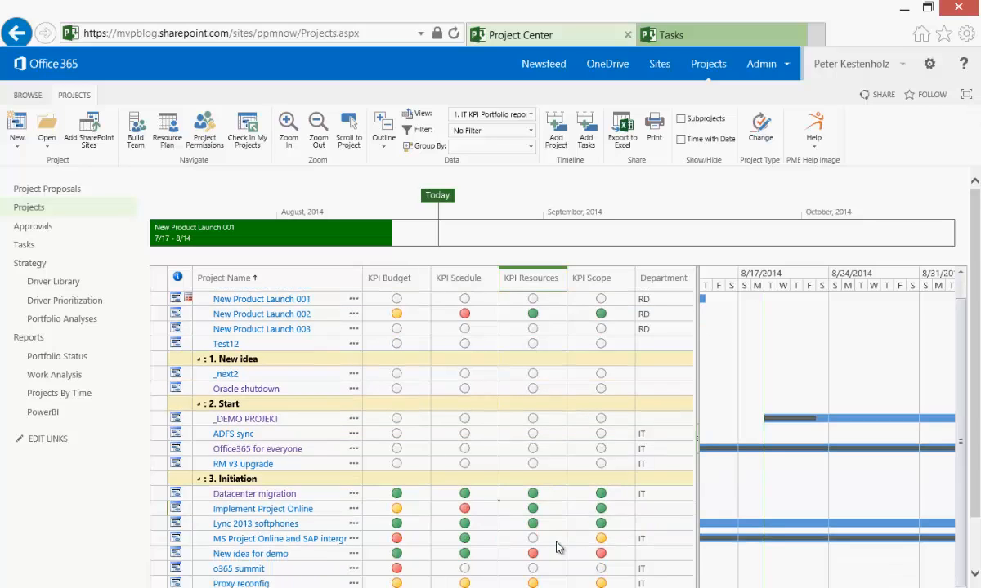
{"action": "scroll", "coordinate": [556, 547], "scroll_direction": "up", "scroll_amount": 1}
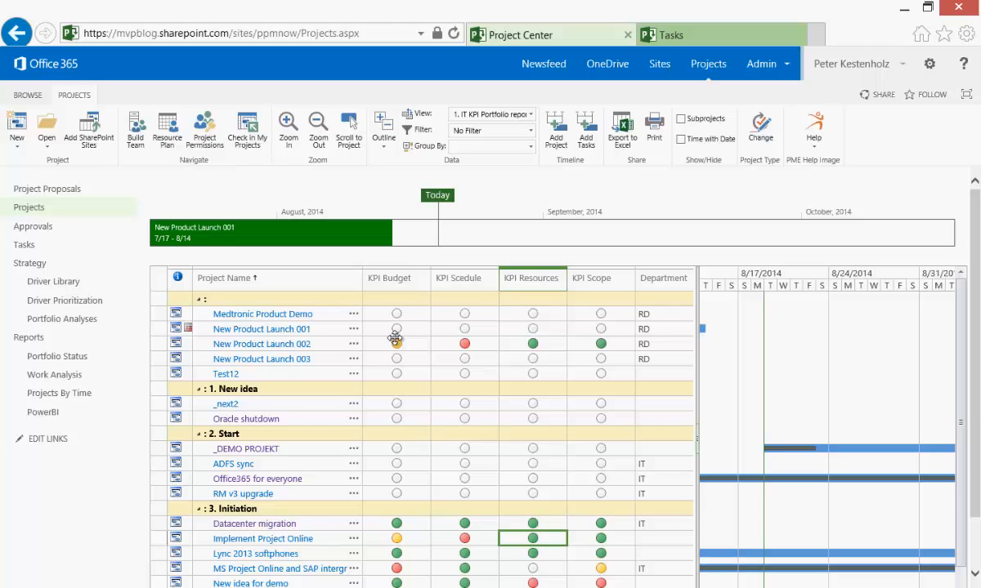
Open the Portfolio Reports workbook from the site's home page and look over its front page.
{"action": "left_click", "coordinate": [27, 95]}
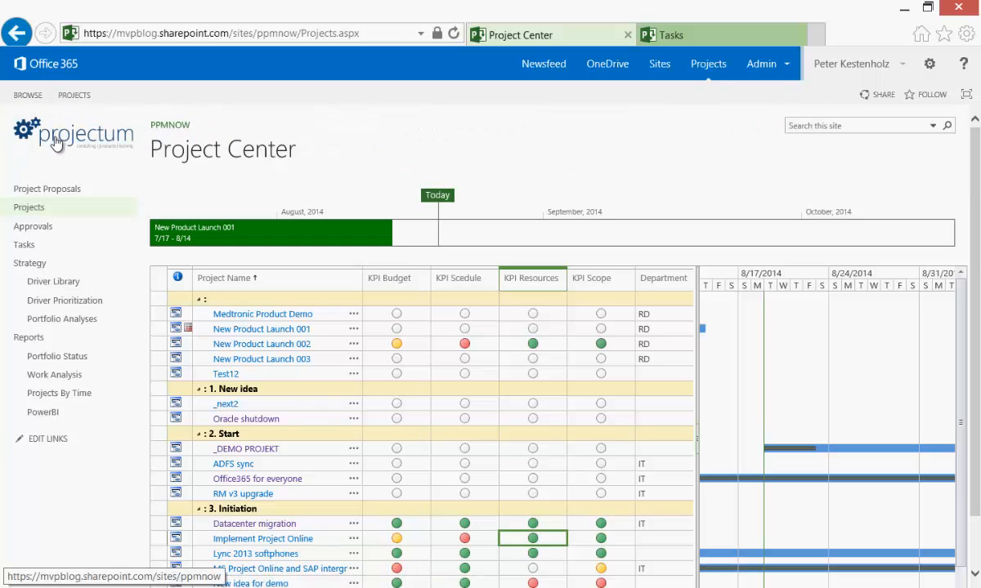
{"action": "left_click", "coordinate": [58, 131]}
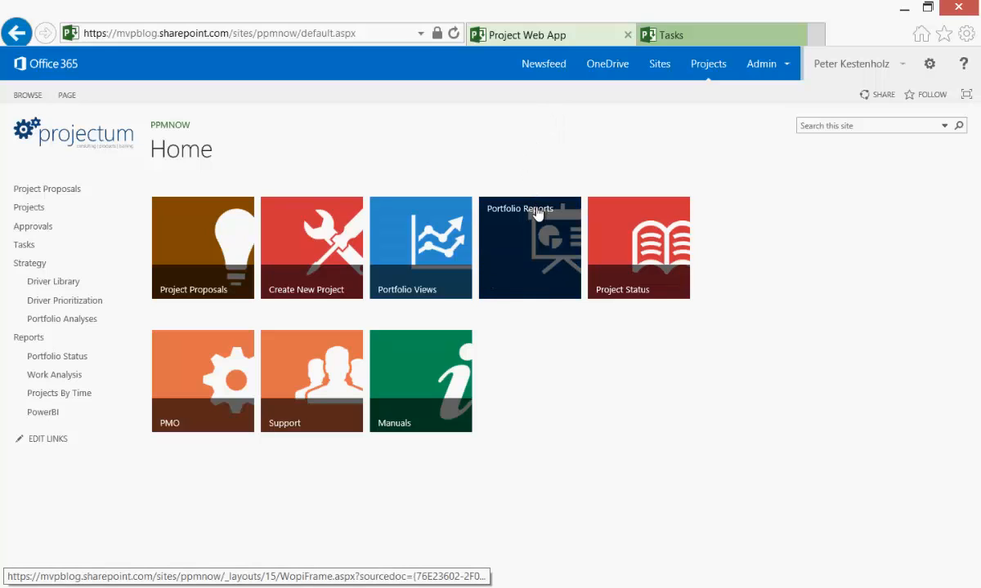
{"action": "left_click", "coordinate": [540, 262]}
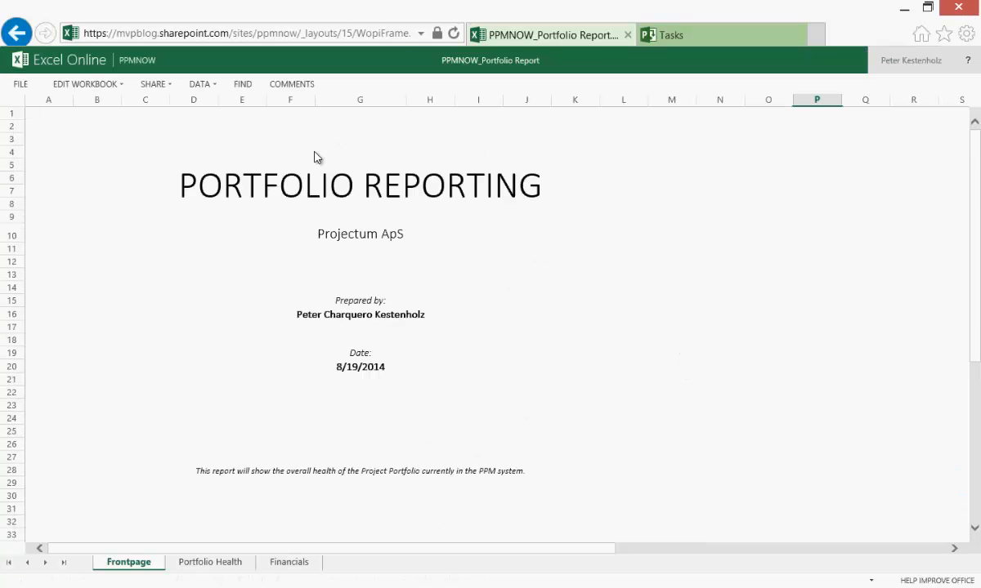
{"action": "left_click", "coordinate": [276, 175]}
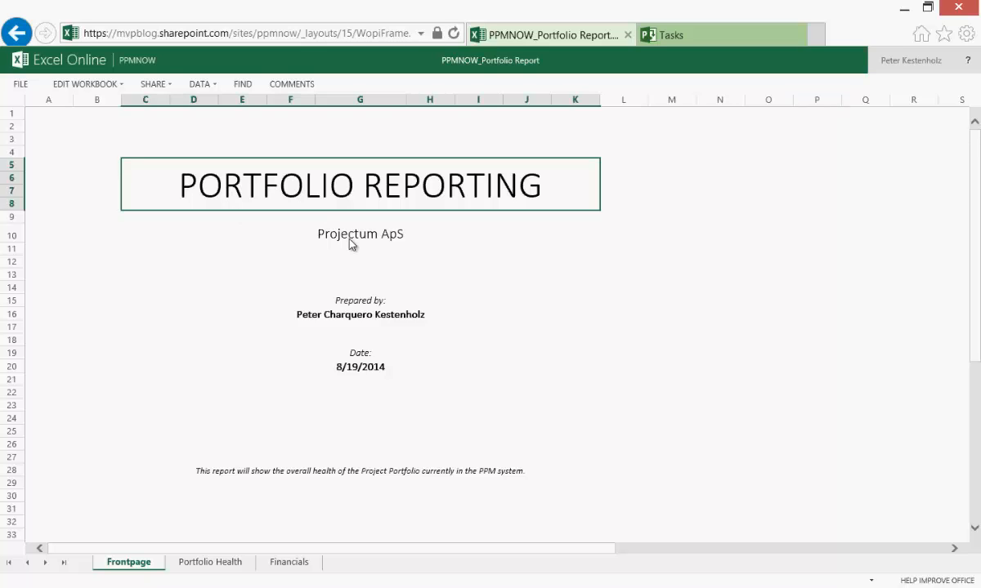
{"action": "left_click", "coordinate": [326, 227]}
{"action": "left_click", "coordinate": [334, 284]}
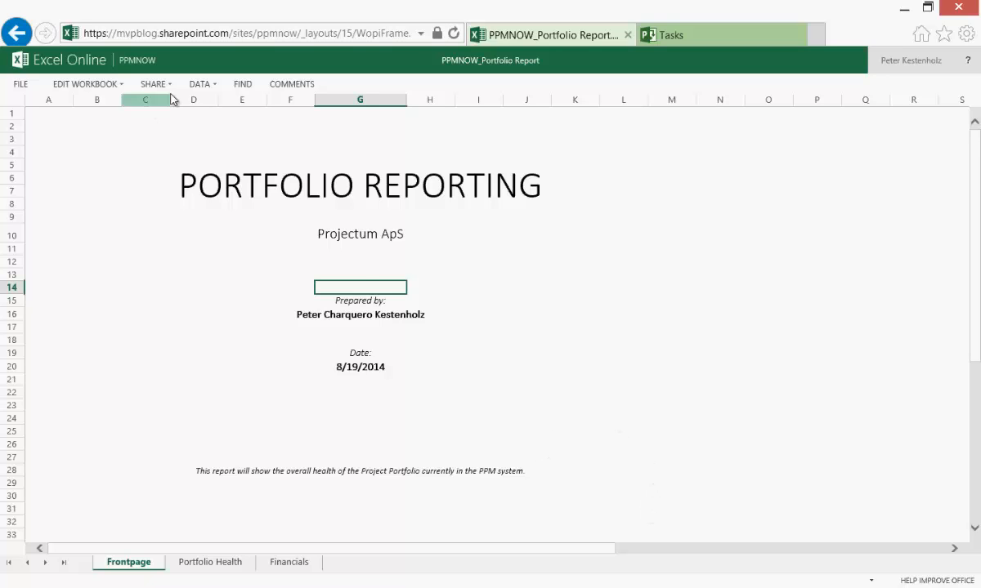
Refresh all data connections in the portfolio report workbook, accepting the query and refresh warning.
{"action": "left_click", "coordinate": [202, 84]}
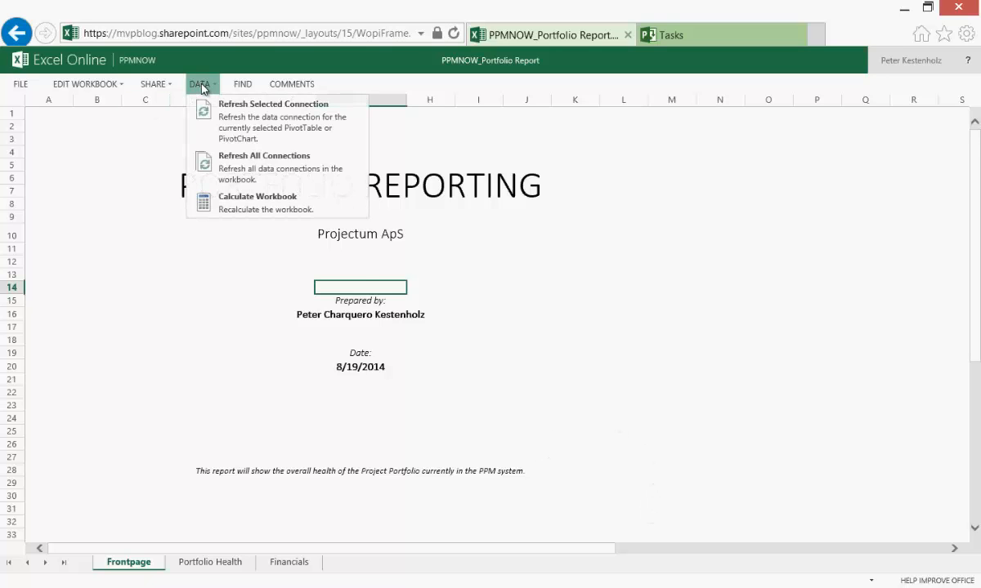
{"action": "left_click", "coordinate": [248, 175]}
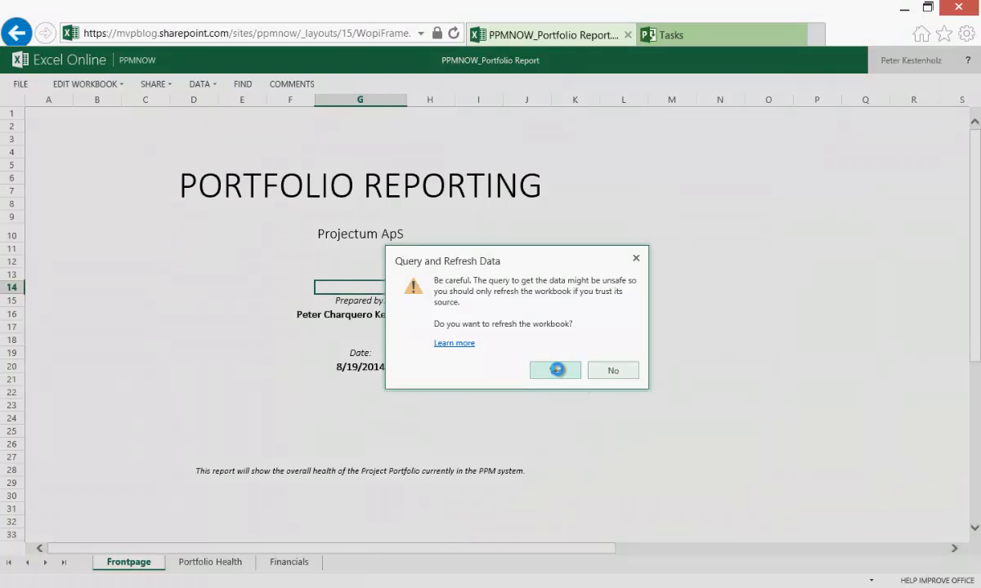
{"action": "left_click", "coordinate": [557, 369]}
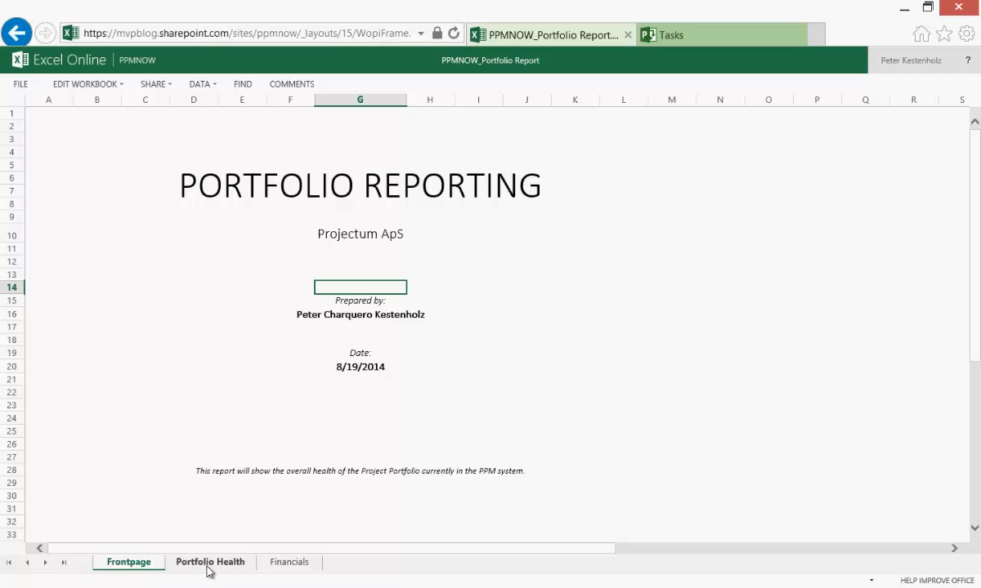
Review _DEMO PROJEKT in the Portfolio Health sheet: percent complete, budget and scope indicators, budget and actuals.
{"action": "left_click", "coordinate": [209, 564]}
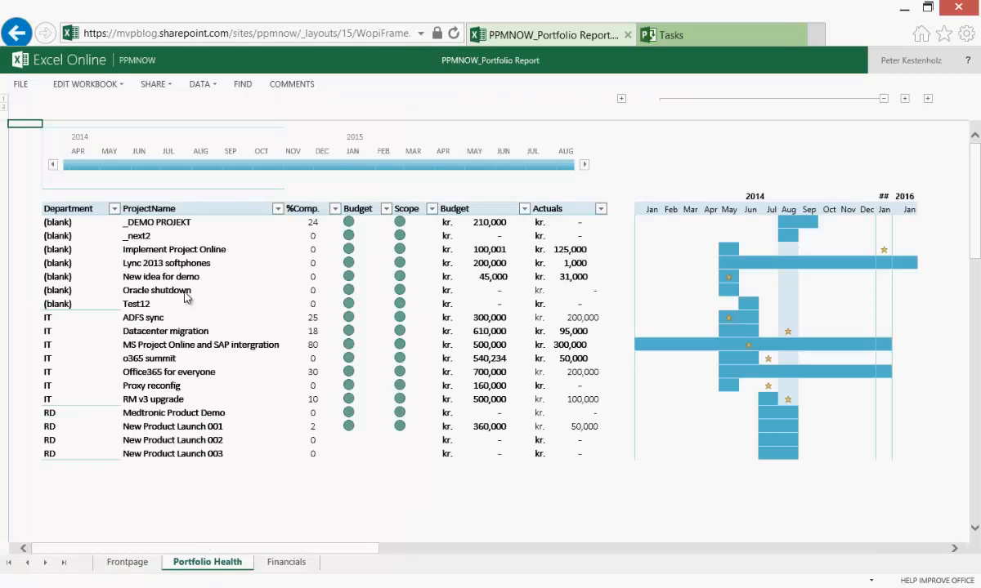
{"action": "left_click", "coordinate": [159, 224]}
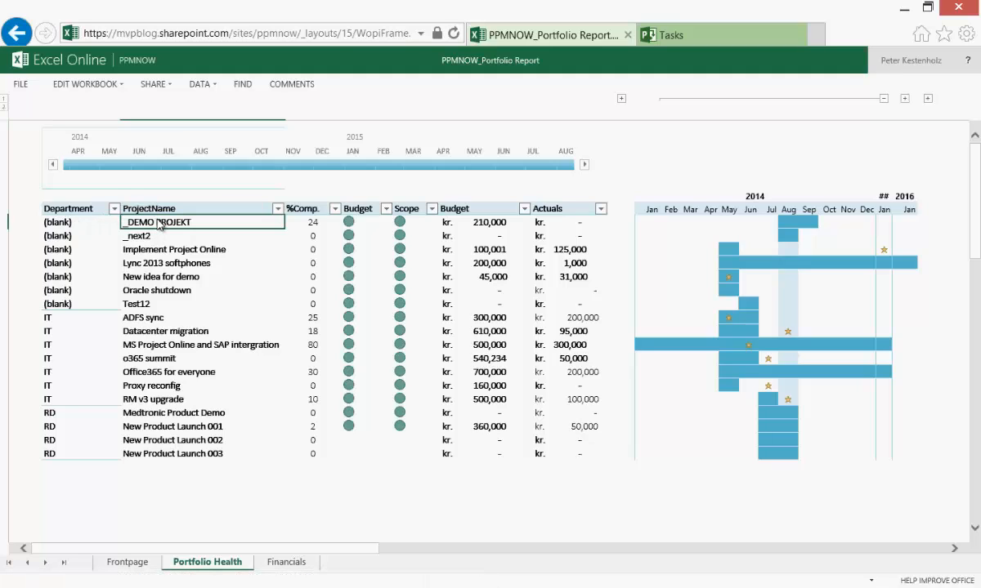
{"action": "left_click", "coordinate": [306, 224]}
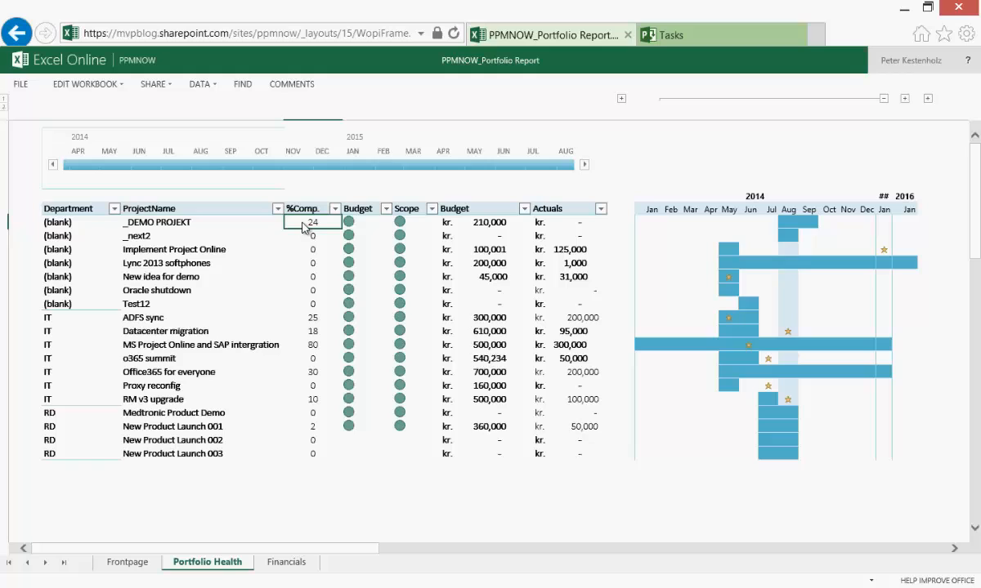
{"action": "left_click", "coordinate": [362, 225]}
{"action": "left_click", "coordinate": [405, 222]}
{"action": "left_click", "coordinate": [445, 221]}
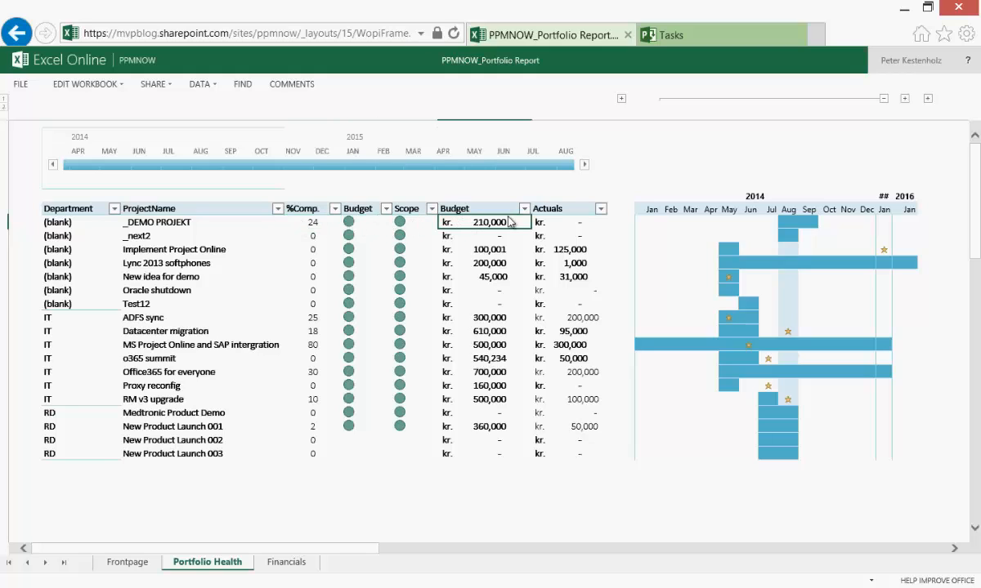
{"action": "left_click", "coordinate": [579, 225]}
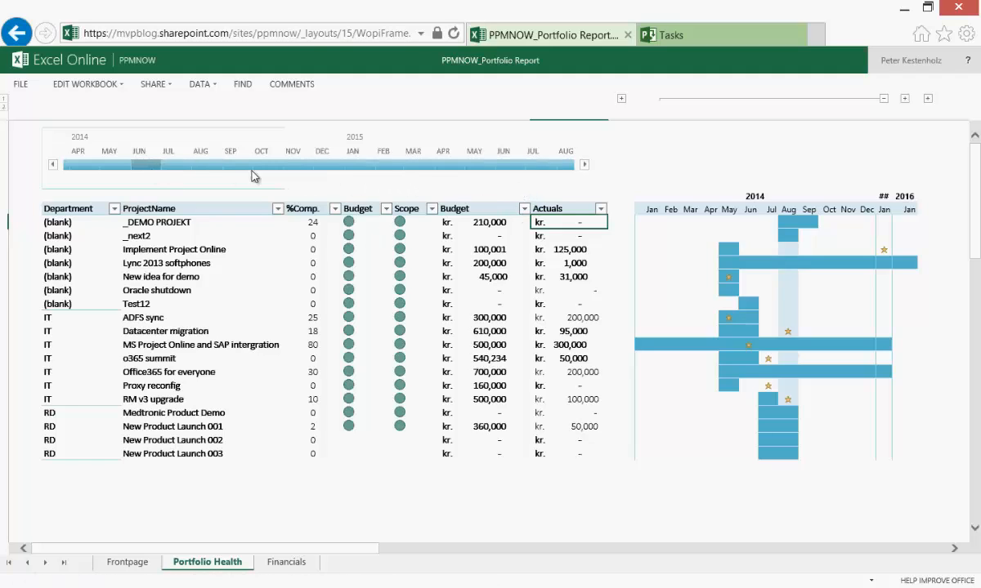
Filter the Portfolio Health timeline to June–October 2014, to November 2014–January 2015, and finally to April 2014–May 2015.
{"action": "left_click_drag", "start_coordinate": [251, 175], "coordinate": [274, 166]}
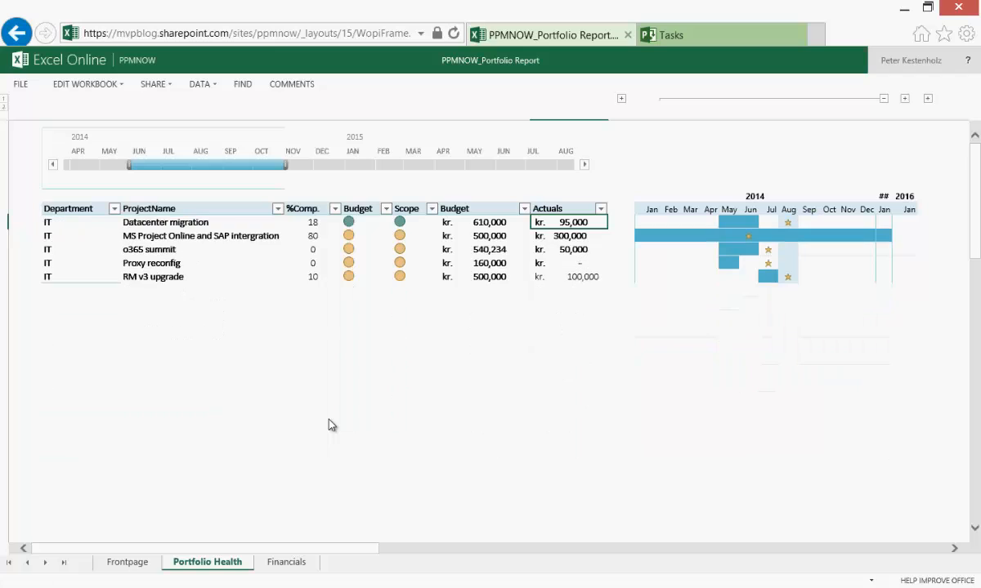
{"action": "left_click_drag", "start_coordinate": [366, 166], "coordinate": [295, 166]}
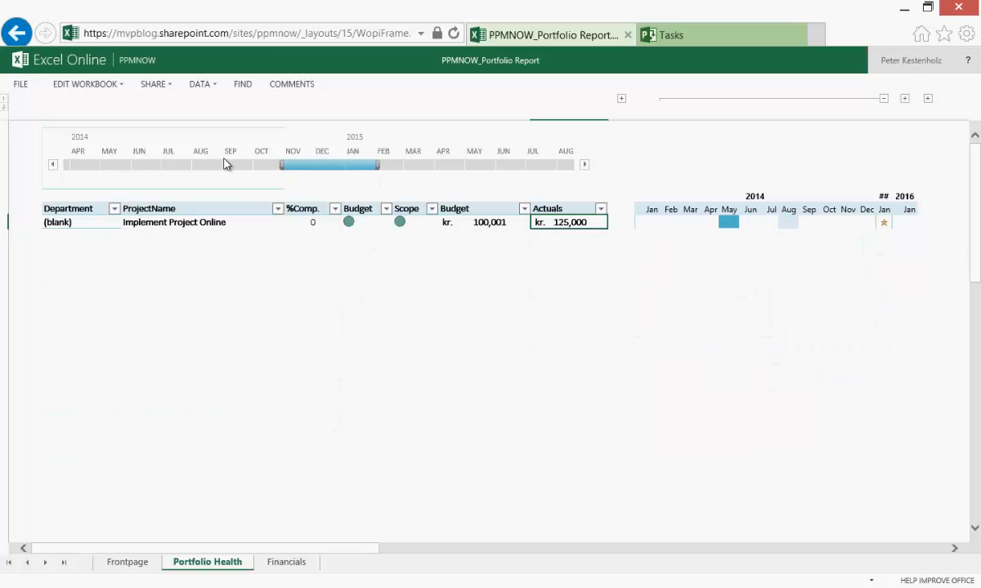
{"action": "left_click", "coordinate": [97, 166]}
{"action": "left_click", "coordinate": [470, 164], "text": "shift"}
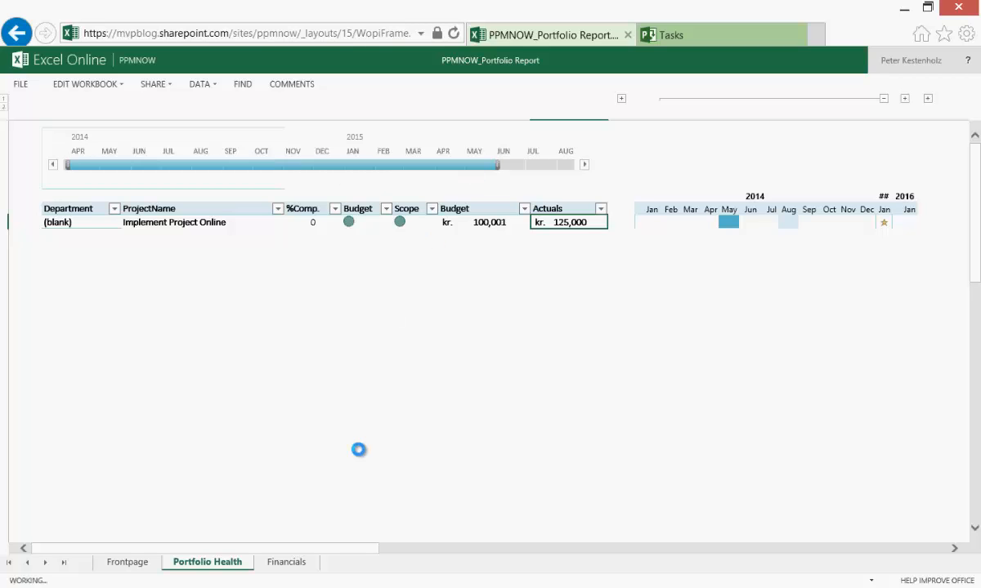
Open the Financials sheet and examine the internal and external costs by department.
{"action": "left_click", "coordinate": [291, 563]}
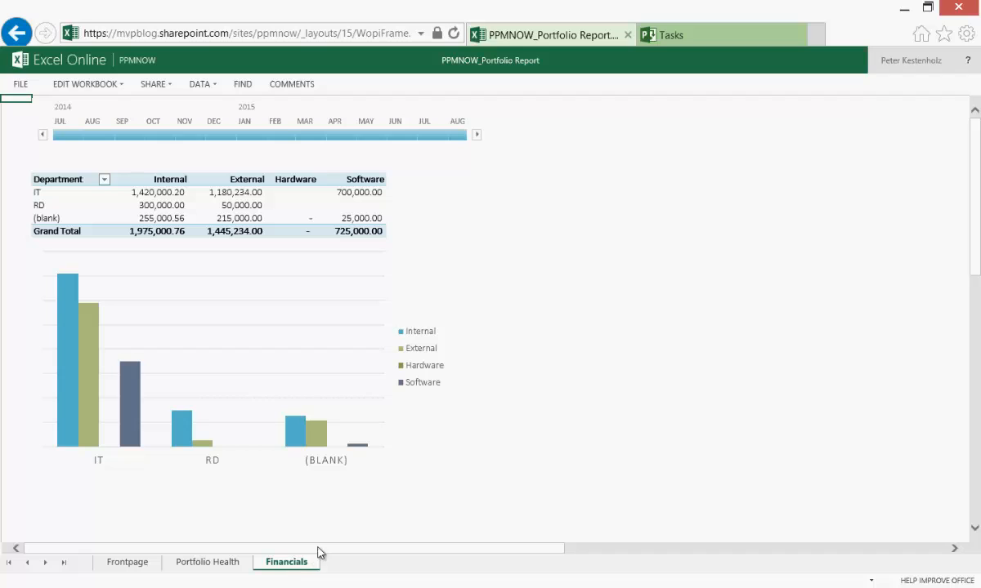
{"action": "left_click", "coordinate": [40, 191]}
{"action": "left_click", "coordinate": [45, 207]}
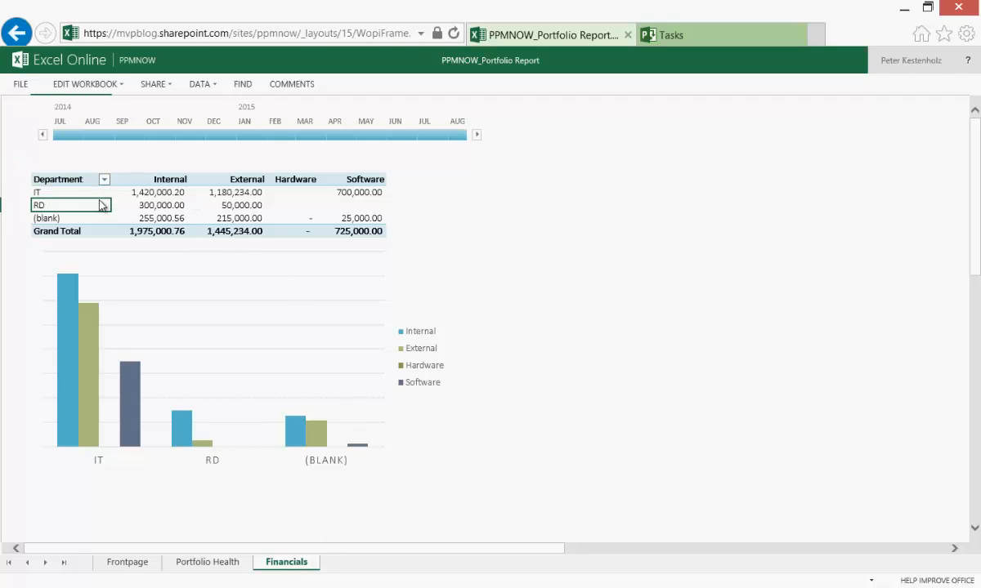
{"action": "left_click", "coordinate": [173, 192]}
{"action": "left_click", "coordinate": [227, 194]}
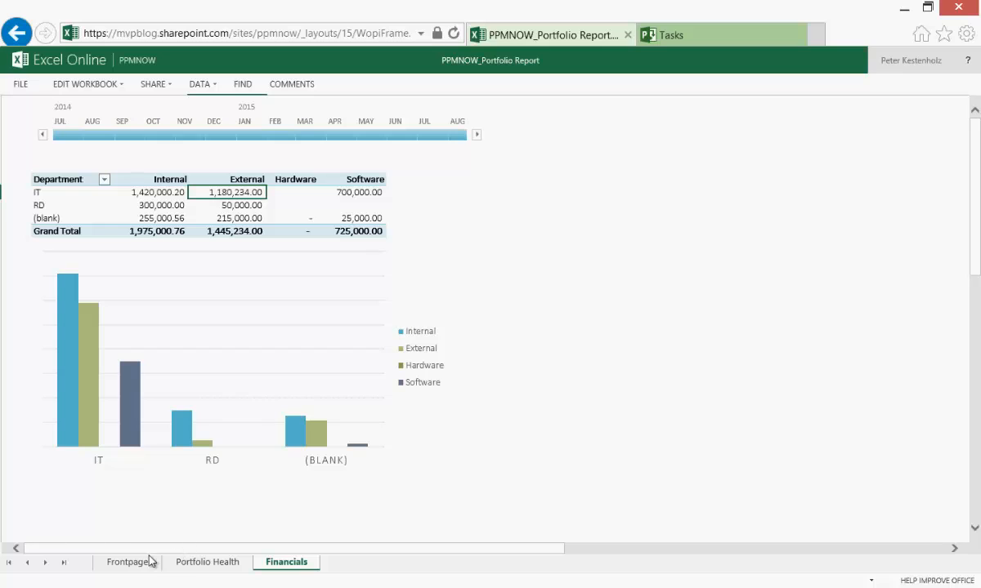
Open the portfolio report workbook from its Portfolio Health sheet in desktop Excel and enable editing of the read-only copy.
{"action": "left_click", "coordinate": [208, 564]}
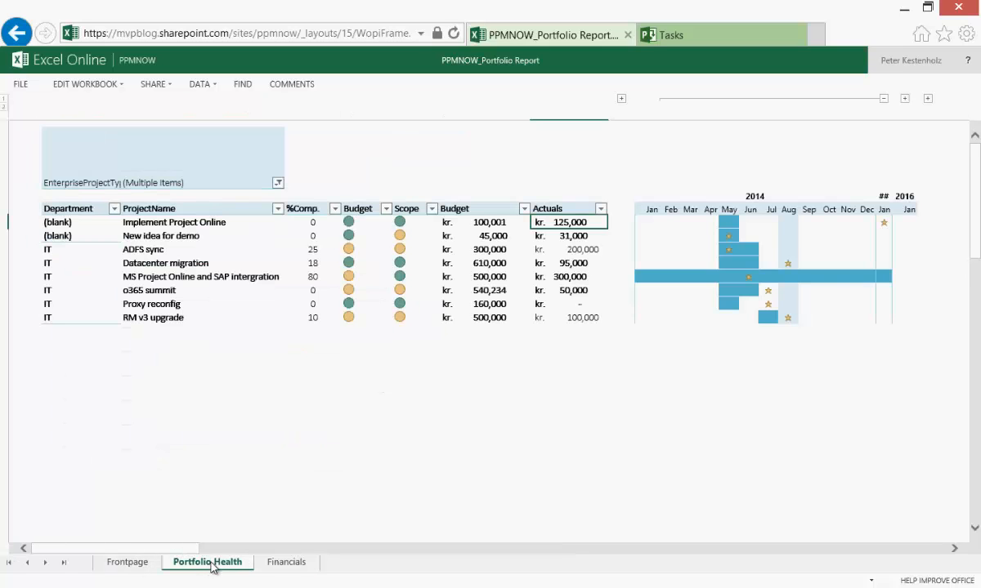
{"action": "left_click", "coordinate": [85, 85]}
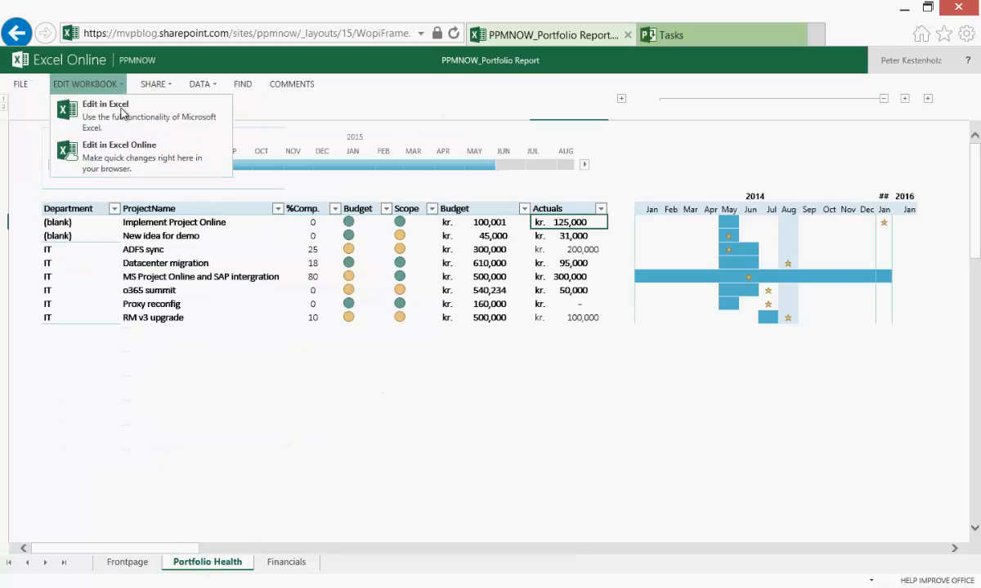
{"action": "left_click", "coordinate": [118, 107]}
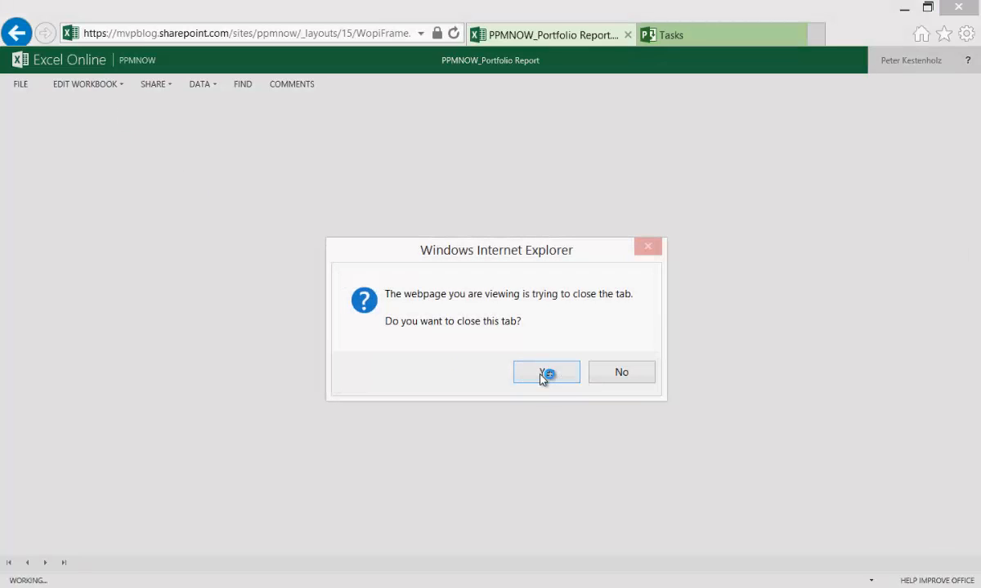
{"action": "left_click", "coordinate": [544, 381]}
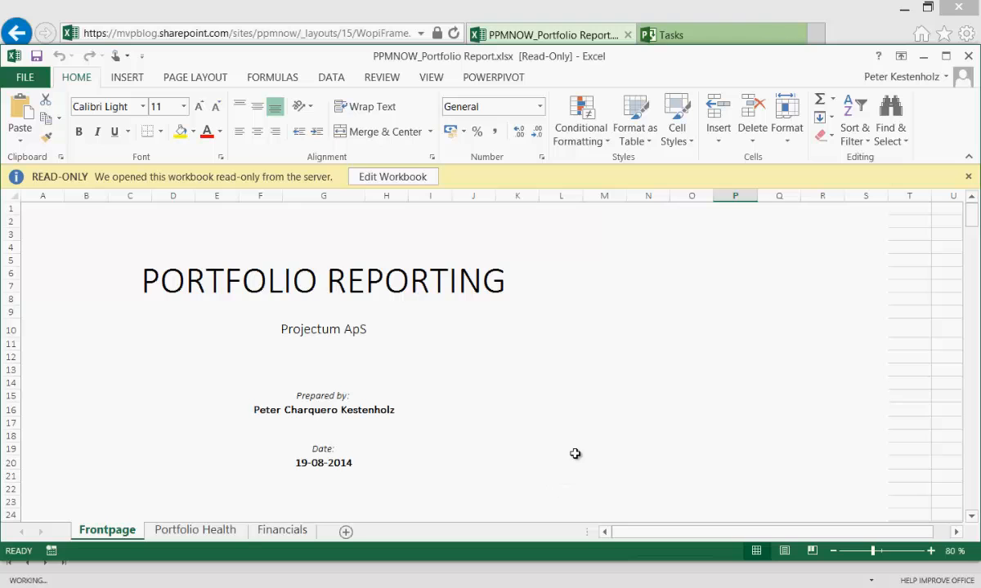
{"action": "left_click", "coordinate": [400, 178]}
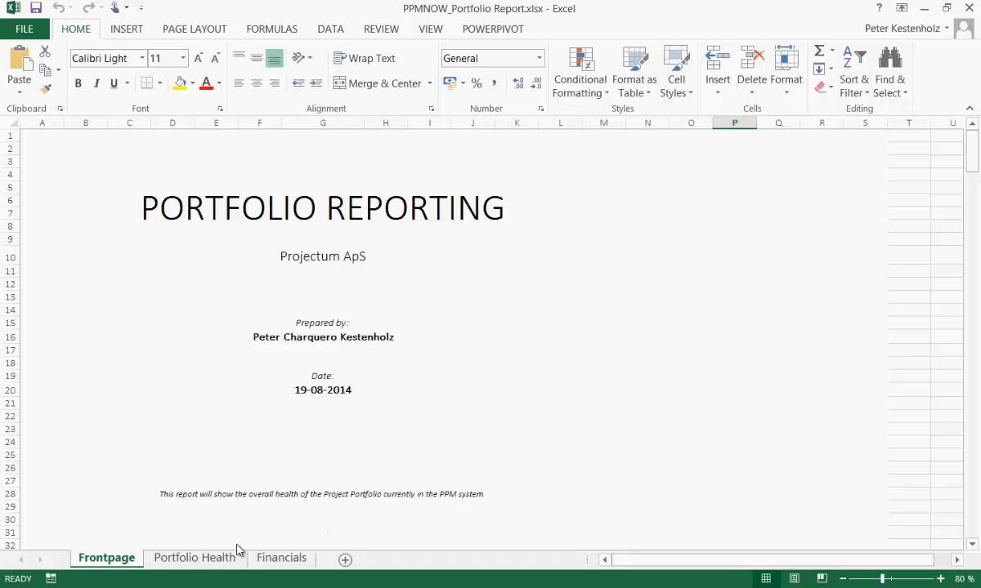
Apply the Berlin theme to the workbook from the Portfolio Health sheet.
{"action": "left_click", "coordinate": [195, 561]}
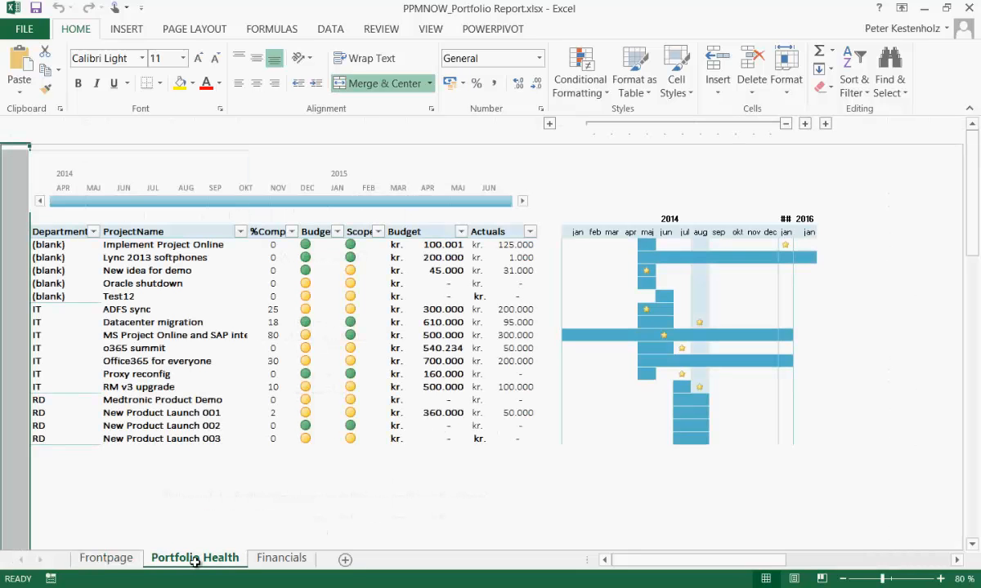
{"action": "left_click", "coordinate": [233, 335]}
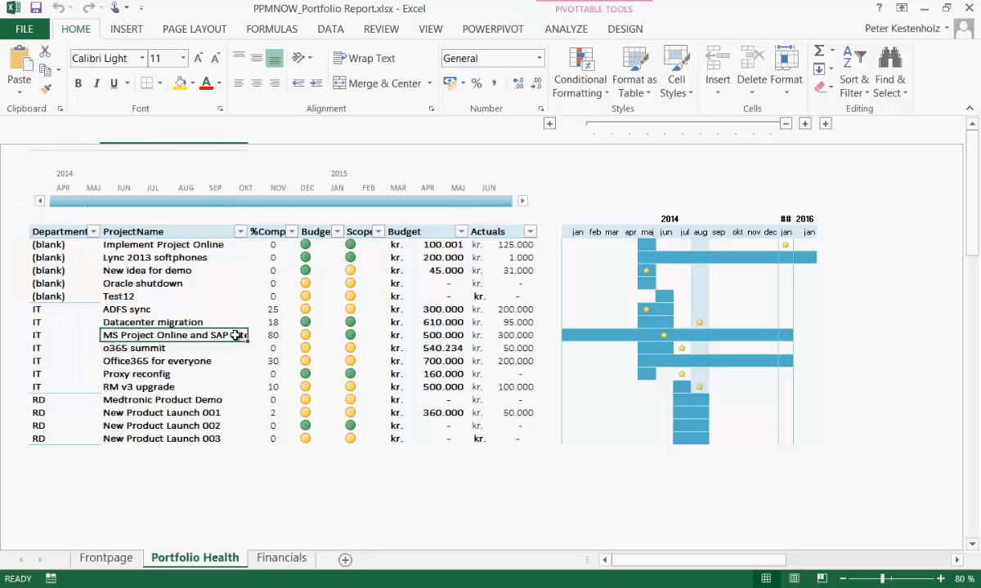
{"action": "left_click", "coordinate": [625, 30]}
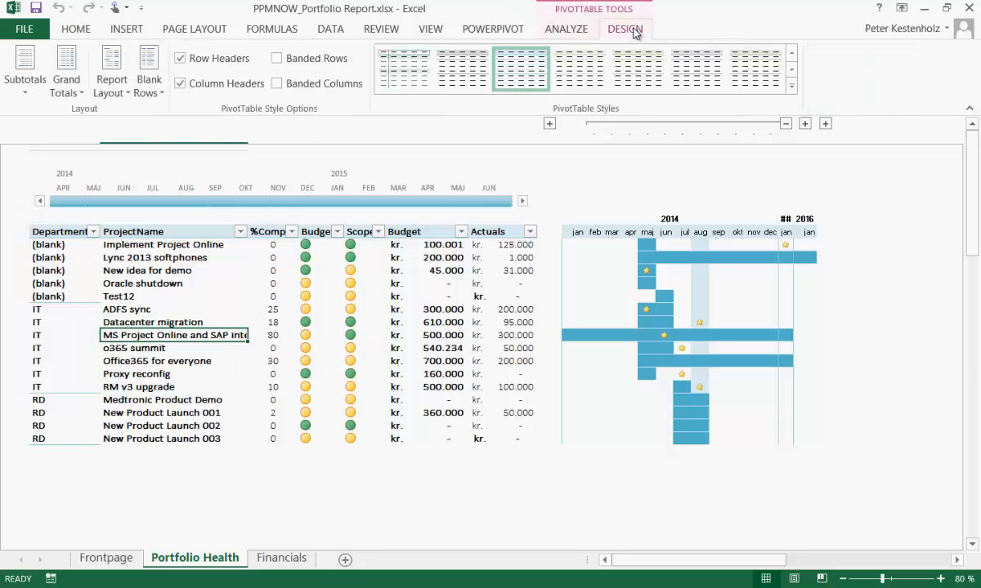
{"action": "left_click", "coordinate": [196, 28]}
{"action": "left_click", "coordinate": [21, 90]}
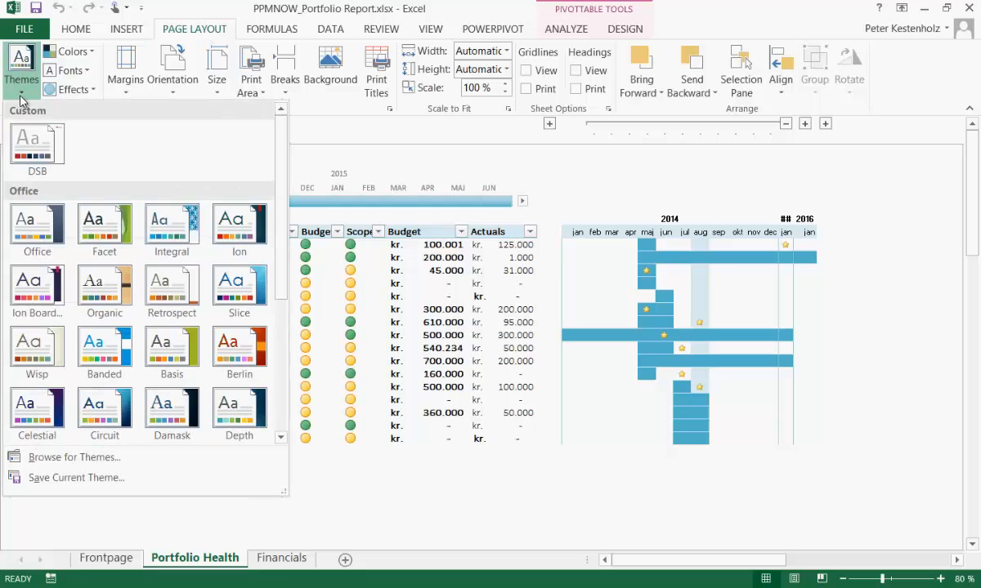
{"action": "left_click", "coordinate": [233, 349]}
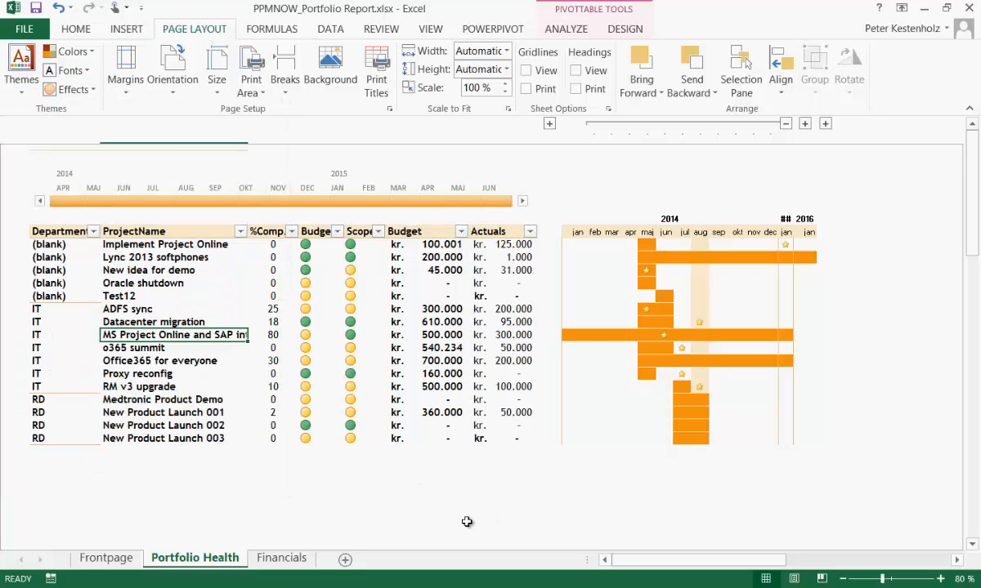
Delete the timeline above the Portfolio Health table, then save and close the workbook.
{"action": "left_click", "coordinate": [417, 528]}
{"action": "left_click", "coordinate": [518, 173]}
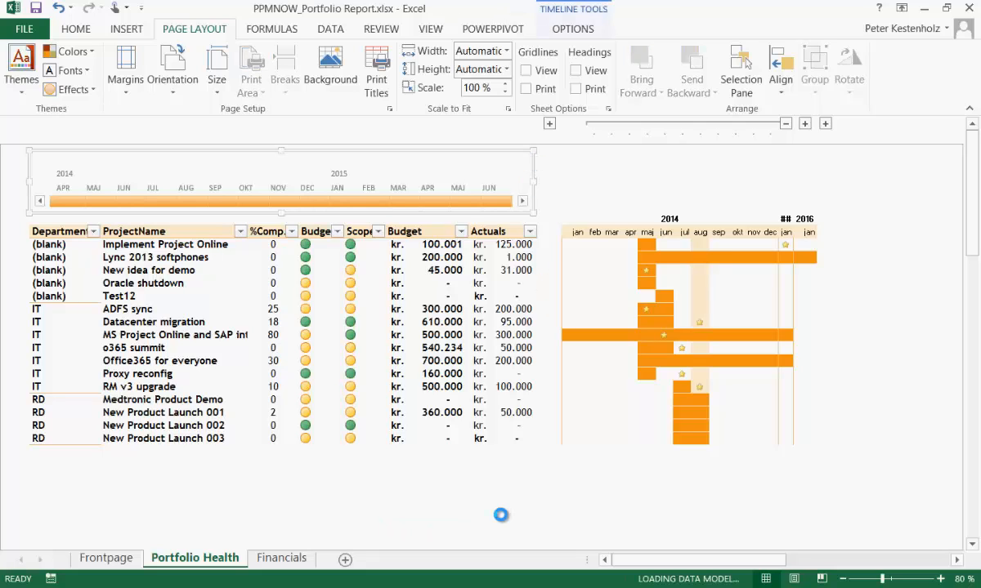
{"action": "key", "text": "Delete"}
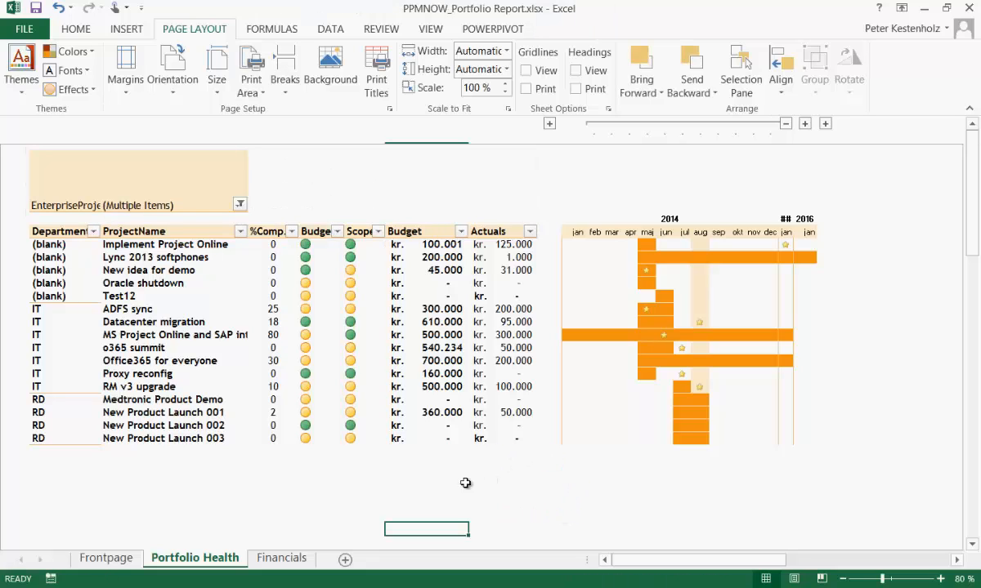
{"action": "left_click", "coordinate": [398, 474]}
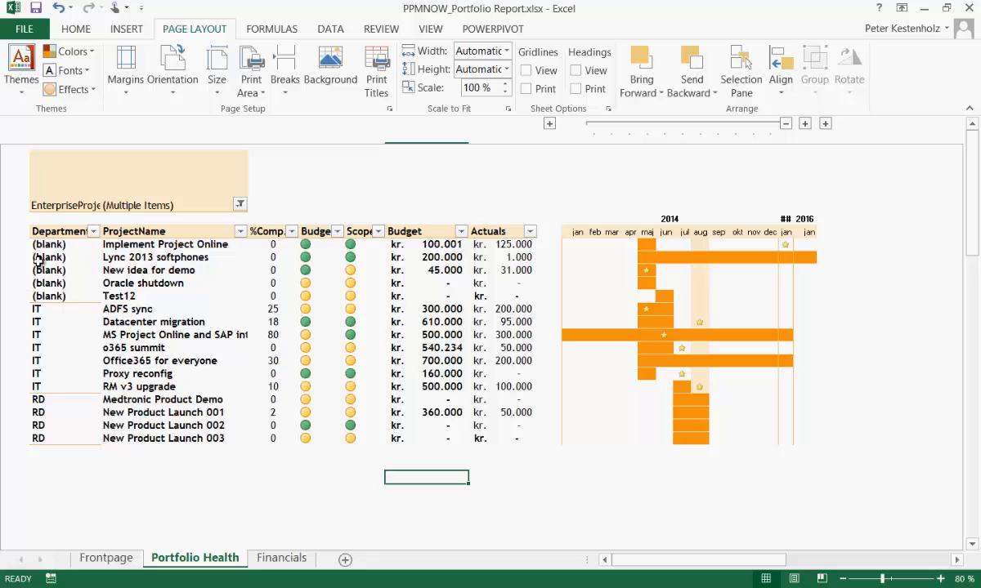
{"action": "left_click", "coordinate": [35, 8]}
{"action": "left_click", "coordinate": [970, 7]}
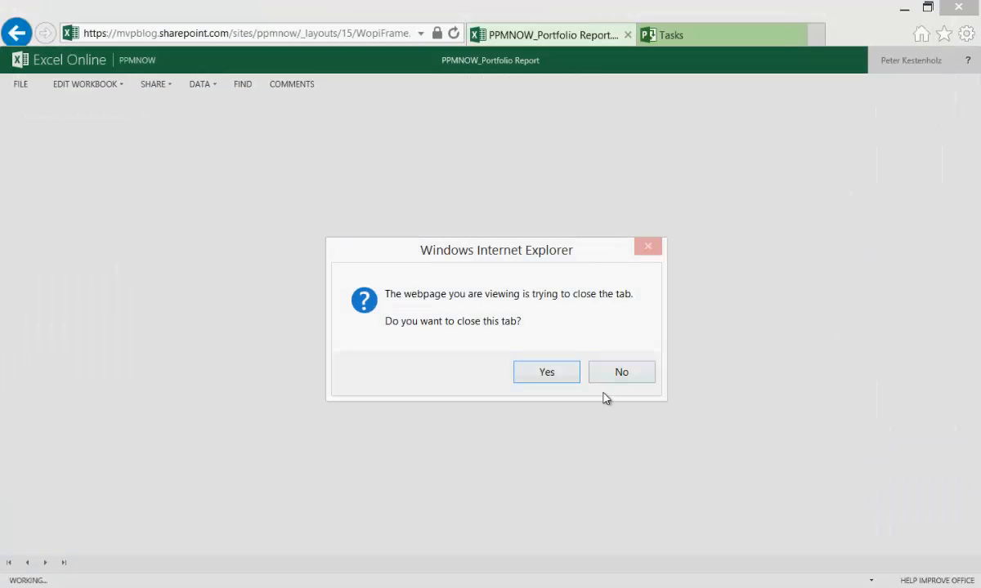
Keep the browser tab open, return to the PPMNOW home page and reopen the report through Portfolio Reports.
{"action": "left_click", "coordinate": [605, 378]}
{"action": "left_click", "coordinate": [22, 41]}
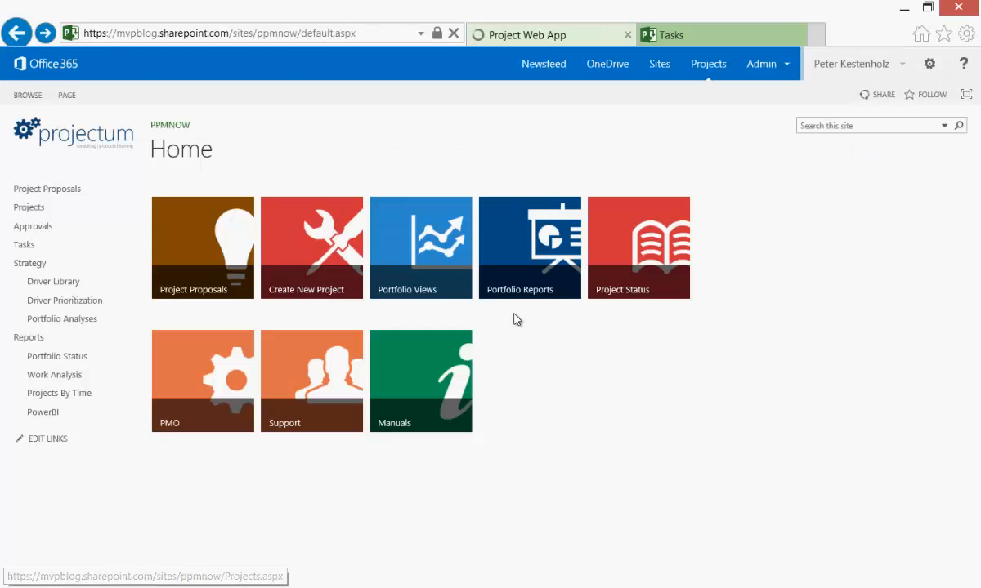
{"action": "left_click", "coordinate": [525, 277]}
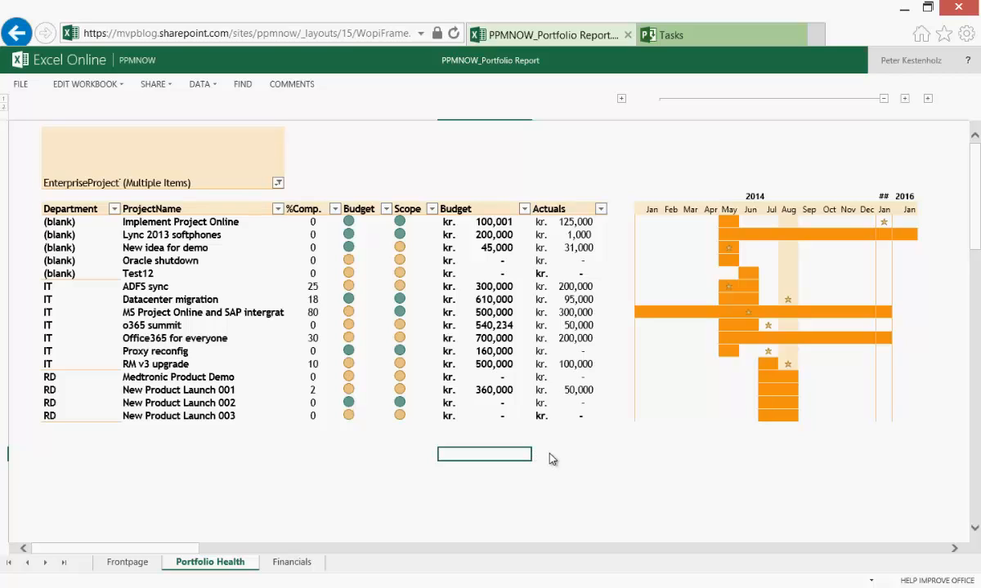
Show the PivotTable field list for the Portfolio Health table, examine the available project fields, and dismiss the list.
{"action": "left_click", "coordinate": [215, 339]}
{"action": "right_click", "coordinate": [217, 341]}
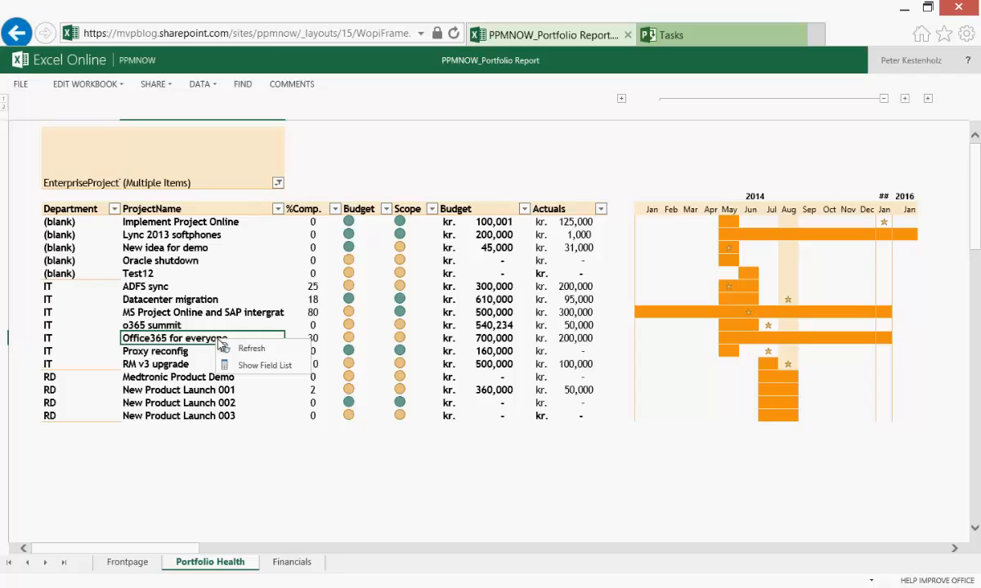
{"action": "left_click", "coordinate": [256, 367]}
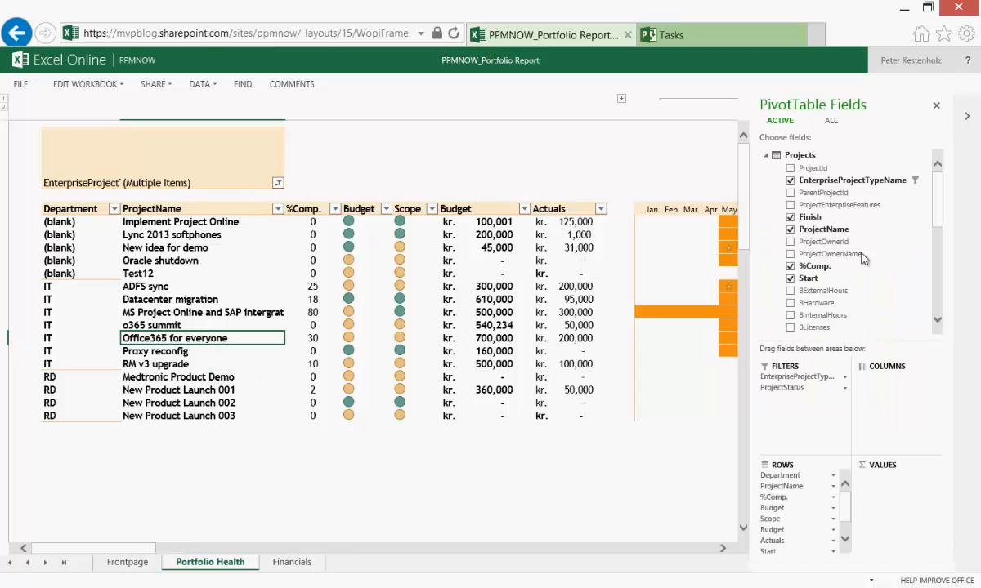
{"action": "scroll", "coordinate": [883, 194], "scroll_direction": "down", "scroll_amount": 6}
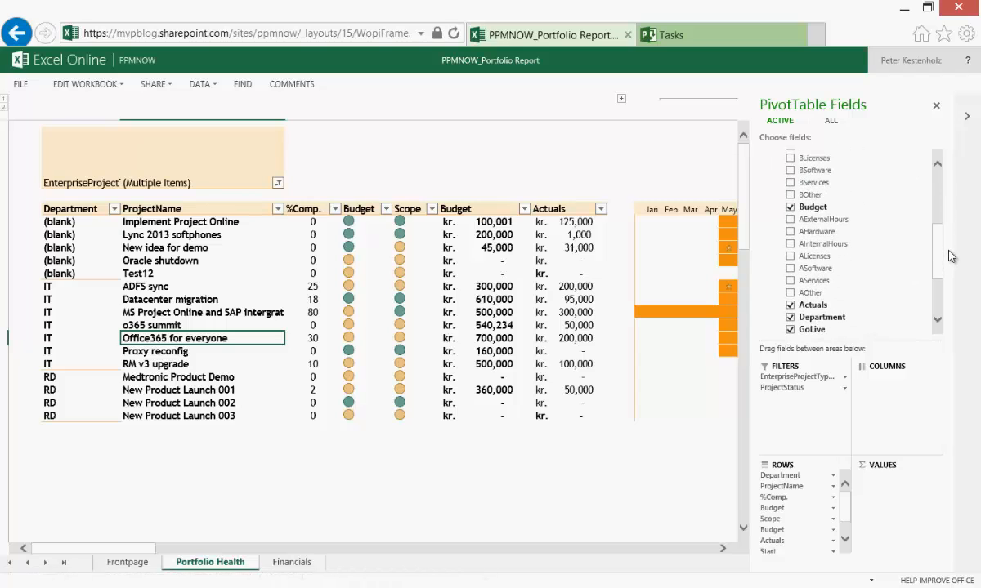
{"action": "scroll", "coordinate": [948, 274], "scroll_direction": "down", "scroll_amount": 3}
{"action": "left_click_drag", "start_coordinate": [939, 285], "coordinate": [946, 139]}
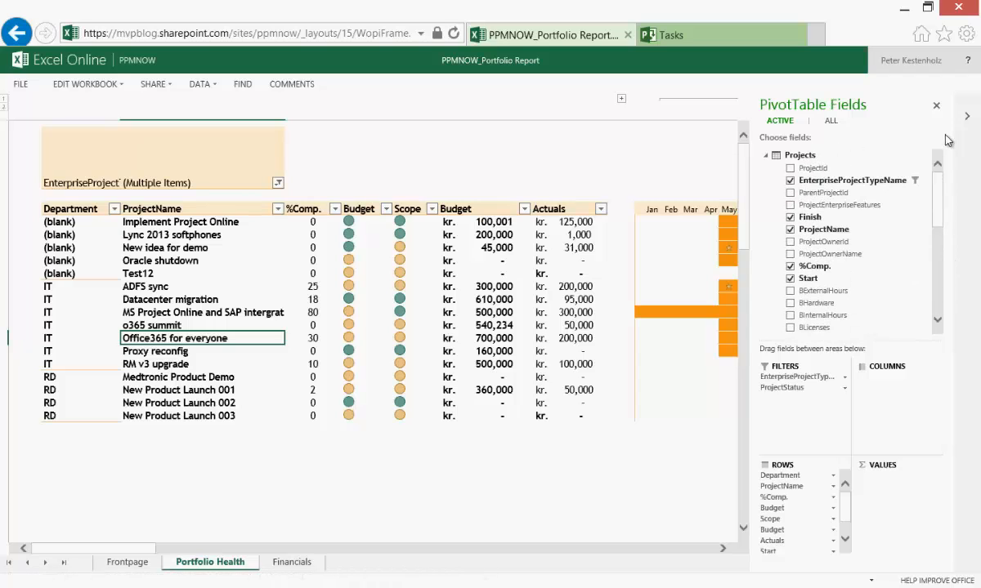
{"action": "left_click", "coordinate": [409, 506]}
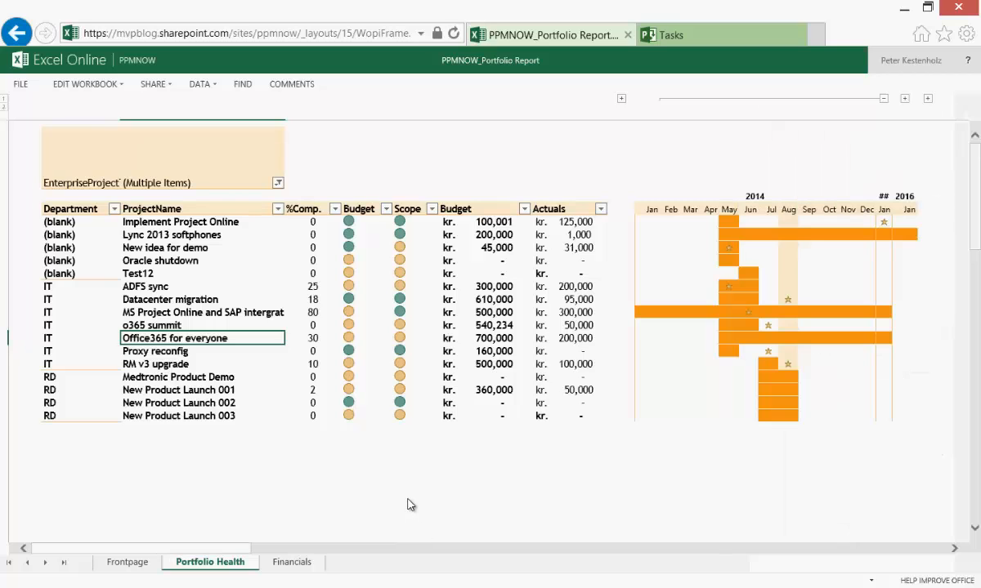
Leave the workbook for its document library, close the Tasks browser tab, and go to the PPMNOW site's home page.
{"action": "left_click", "coordinate": [139, 64]}
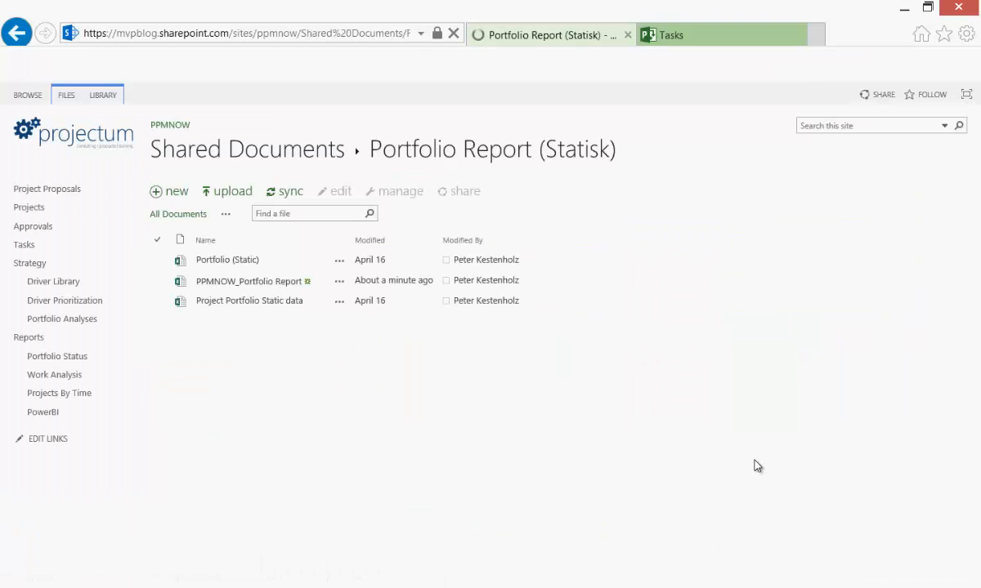
{"action": "left_click", "coordinate": [738, 35]}
{"action": "left_click", "coordinate": [797, 36]}
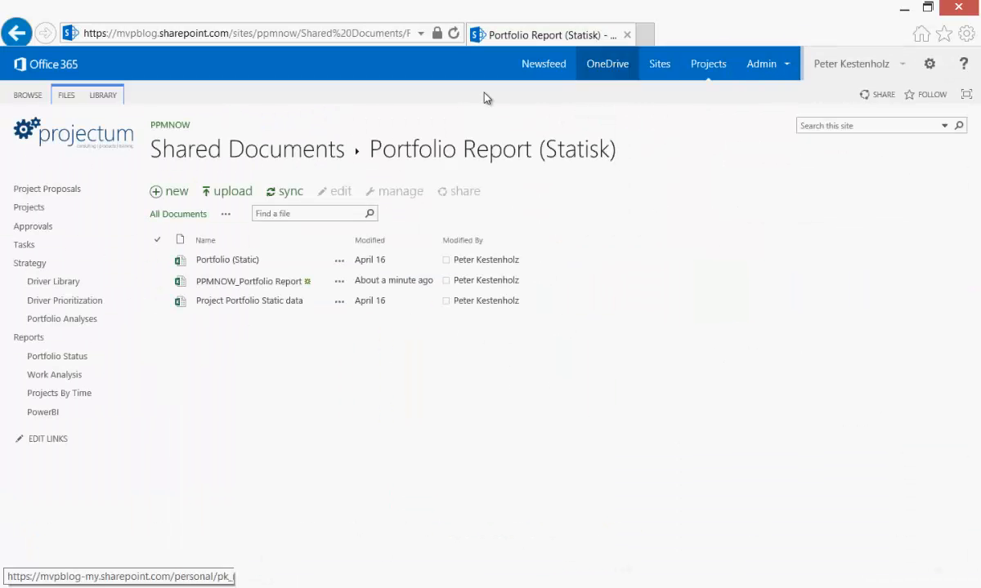
{"action": "left_click", "coordinate": [102, 136]}
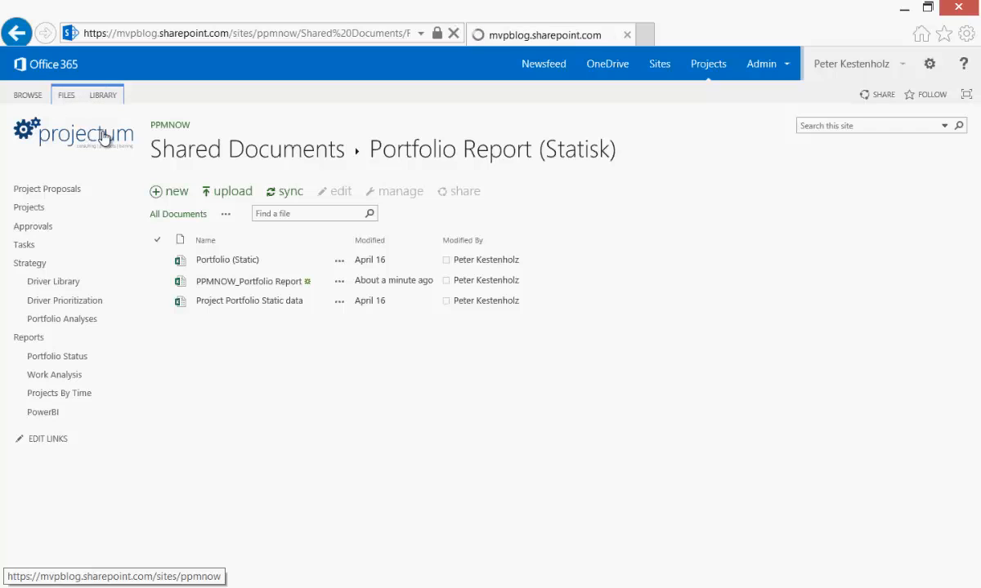